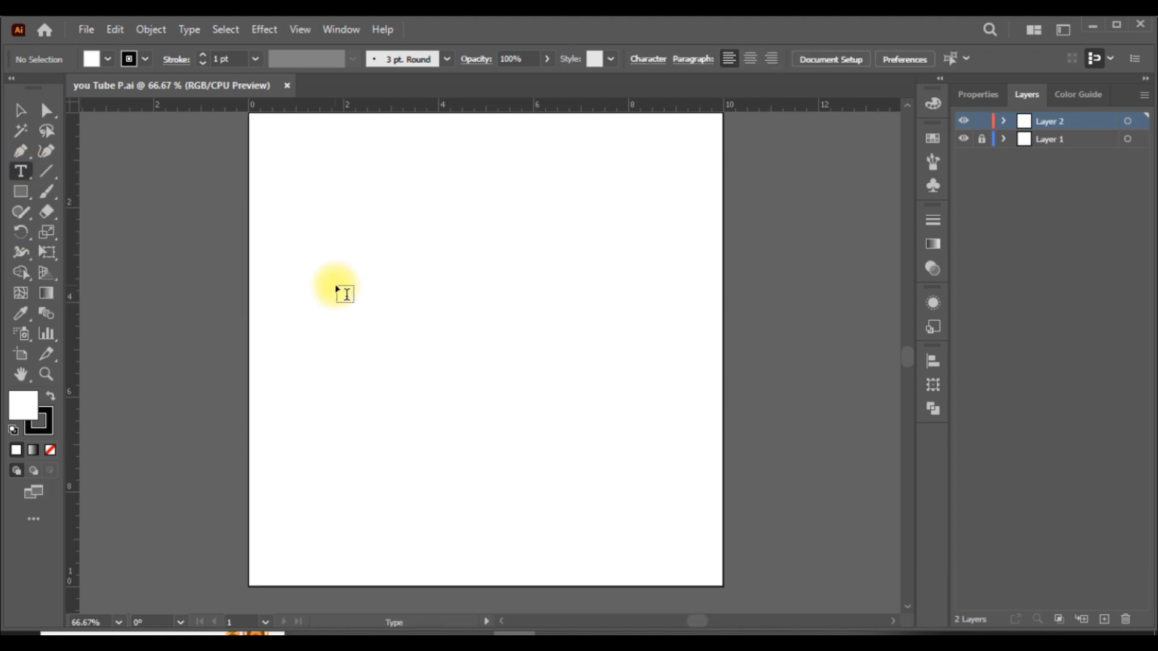
# - Add the point text "P" in the upper part of the artboard
pyautogui.click(410, 252)
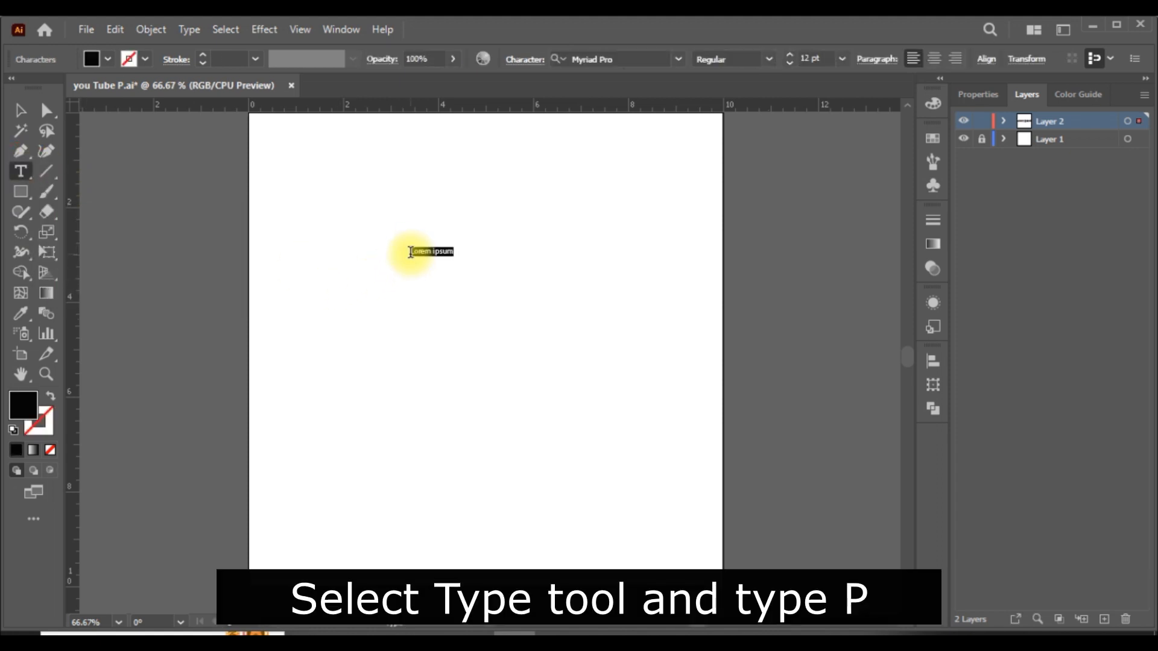
pyautogui.write('P')
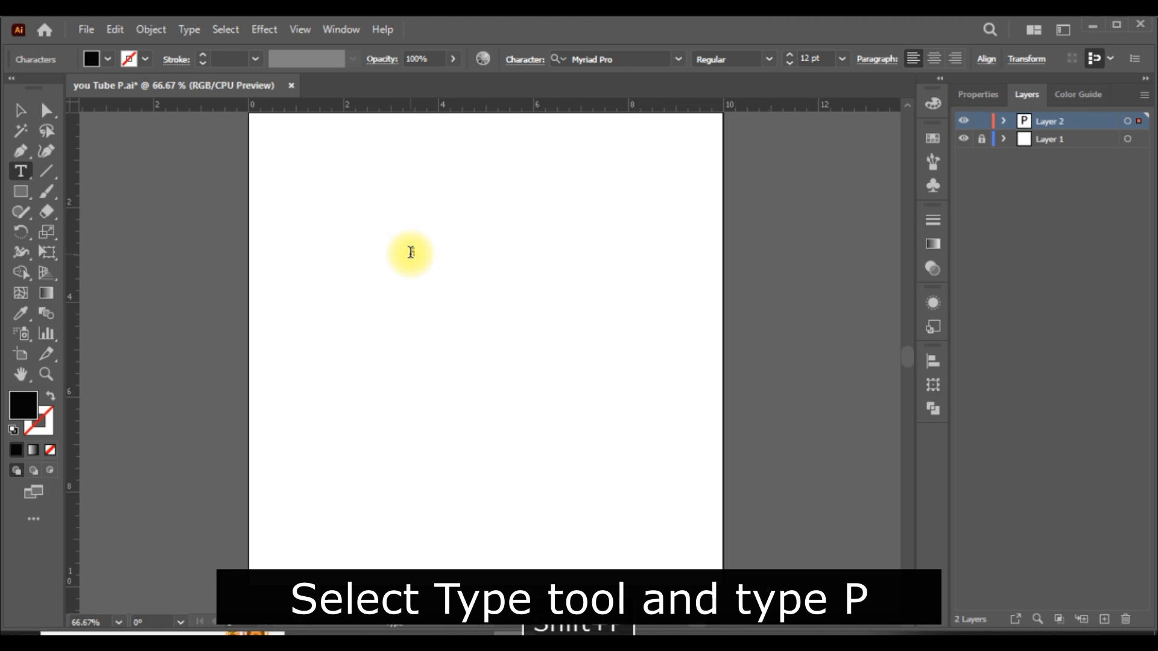
pyautogui.click(20, 111)
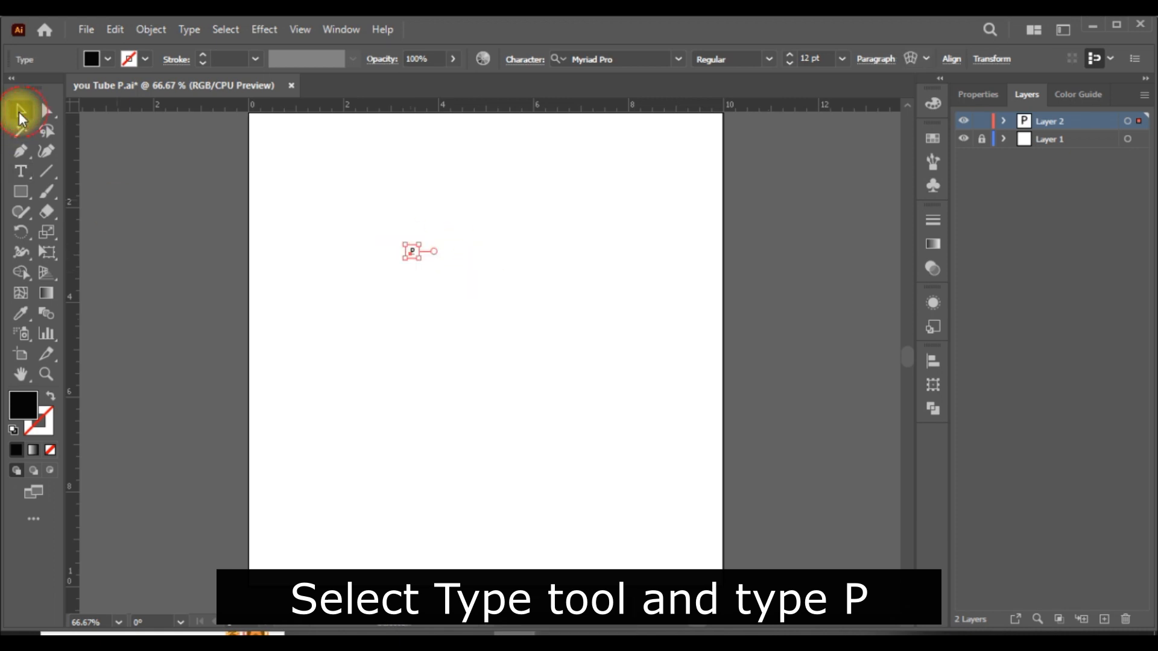
# - Set the letter P's font size to 800 pt and move it down onto the artboard
pyautogui.click(820, 58)
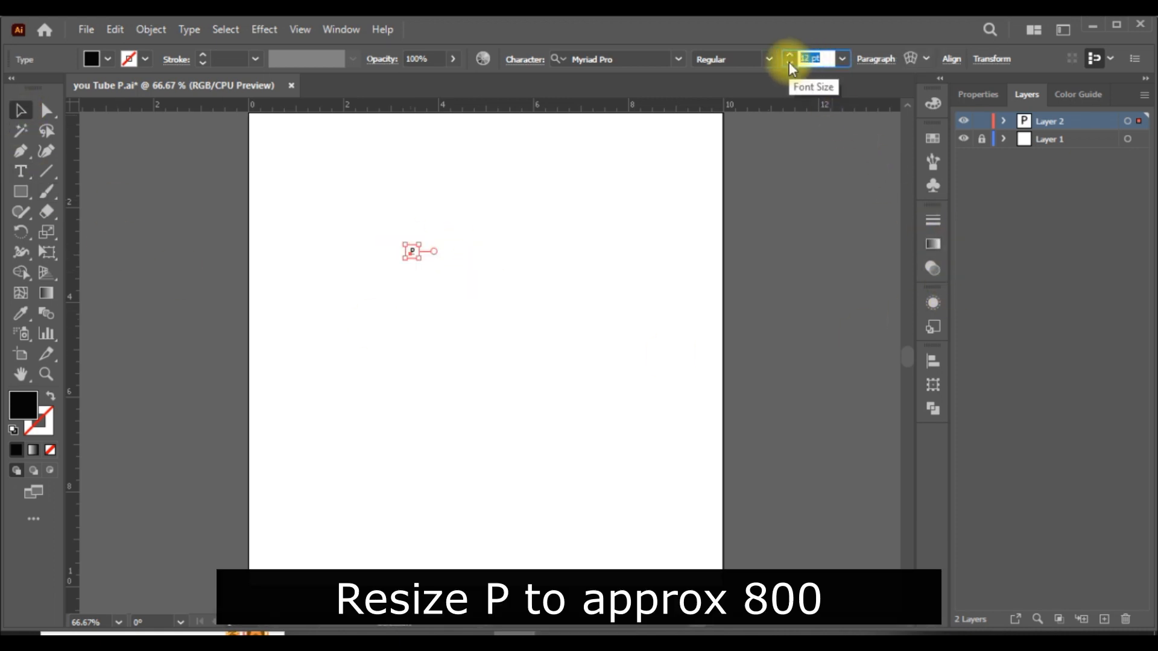
pyautogui.write('800')
pyautogui.press('Return')
pyautogui.moveTo(468, 310); pyautogui.dragTo(464, 399)
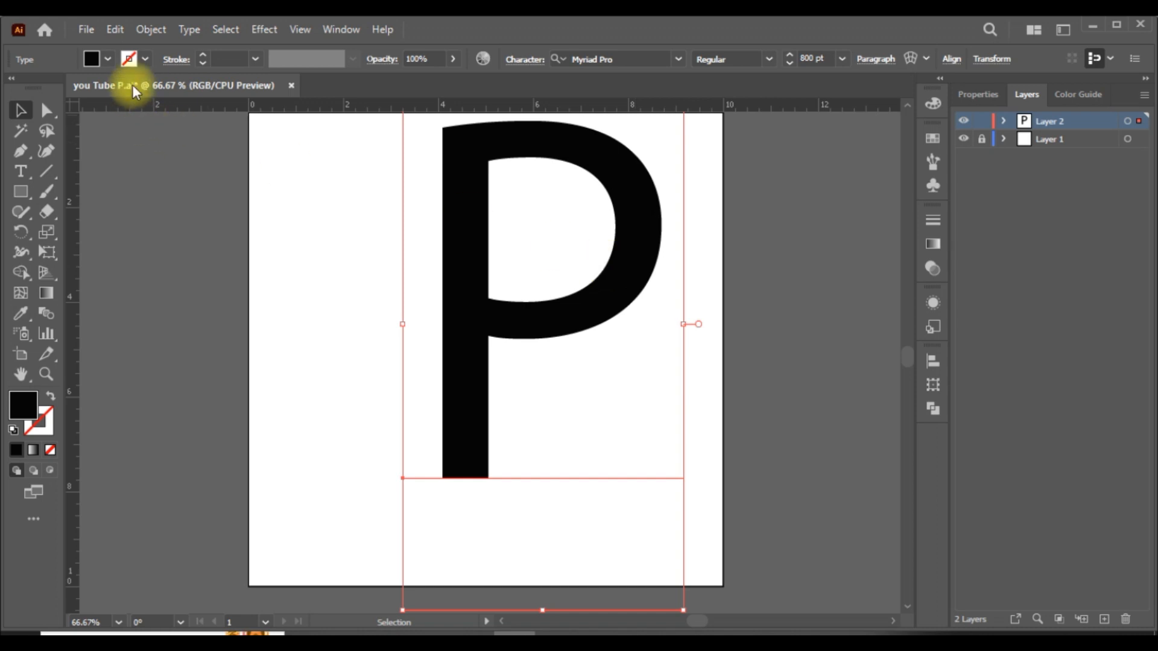
pyautogui.scroll(1, 422, 240)
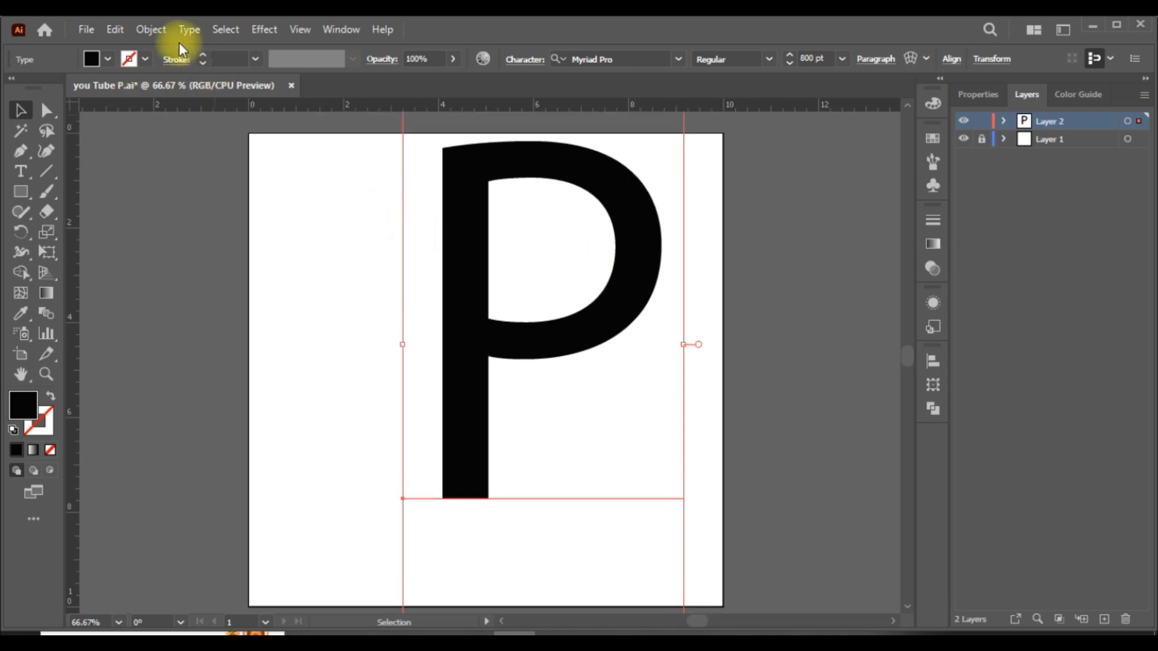
# - Expand the letter P's object and fill into outlines, and center it horizontally and vertically on the artboard
pyautogui.click(148, 31)
pyautogui.click(258, 230)
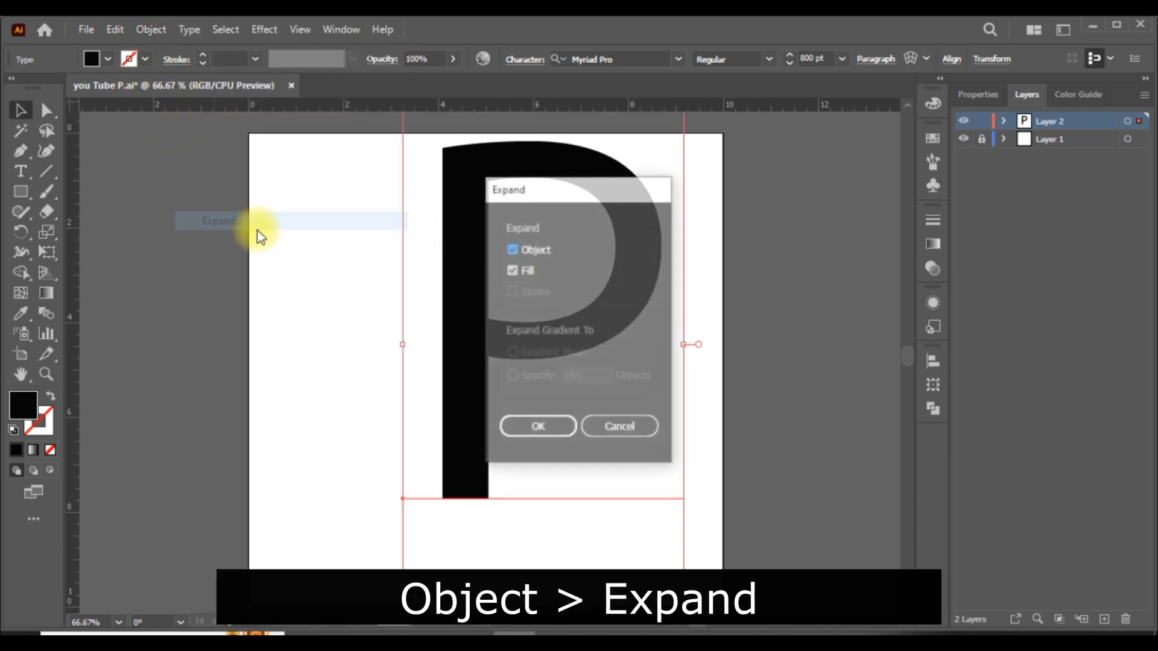
pyautogui.click(539, 431)
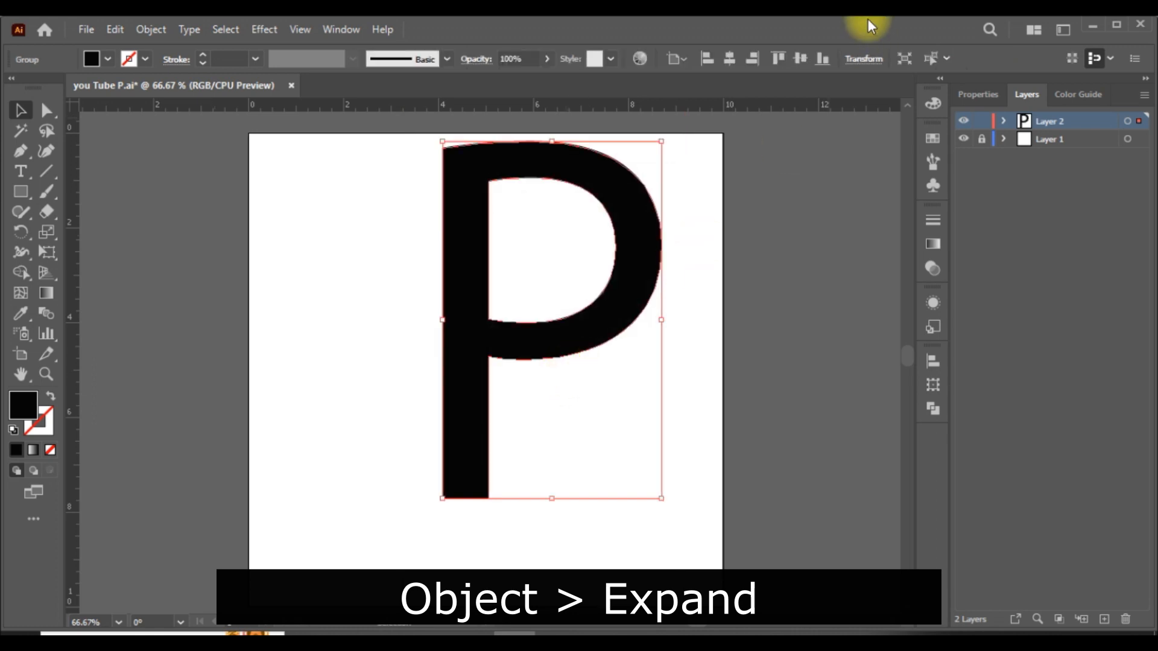
pyautogui.click(729, 60)
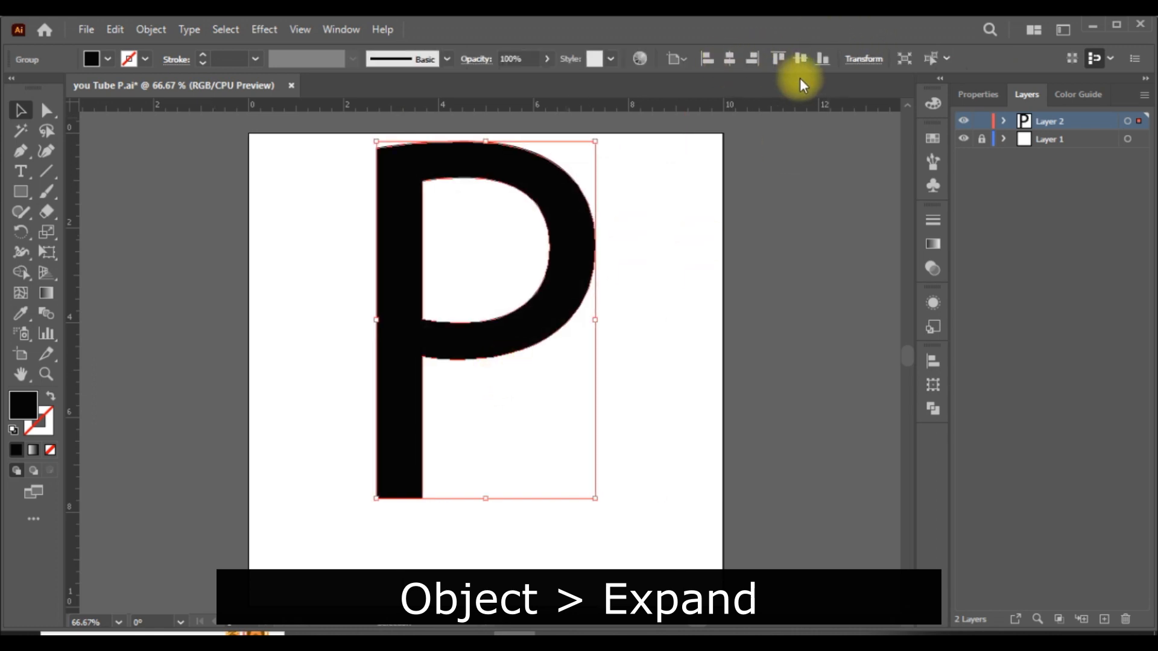
pyautogui.click(800, 59)
pyautogui.click(610, 325)
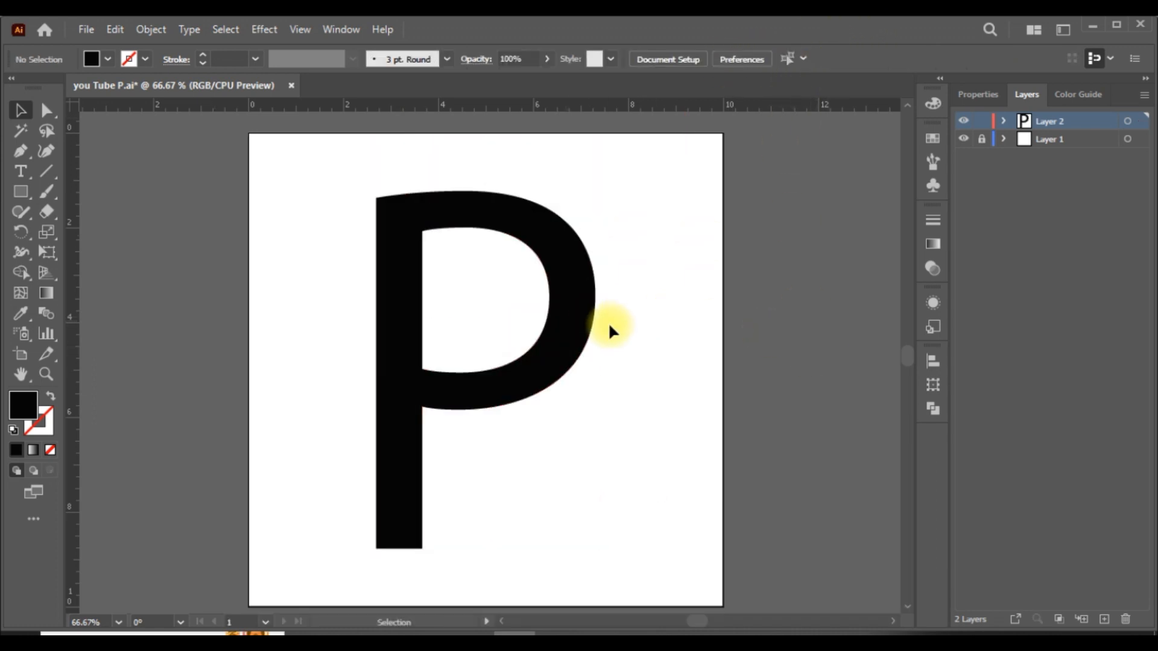
# - Set the P's fill to none and its stroke to black
pyautogui.click(557, 332)
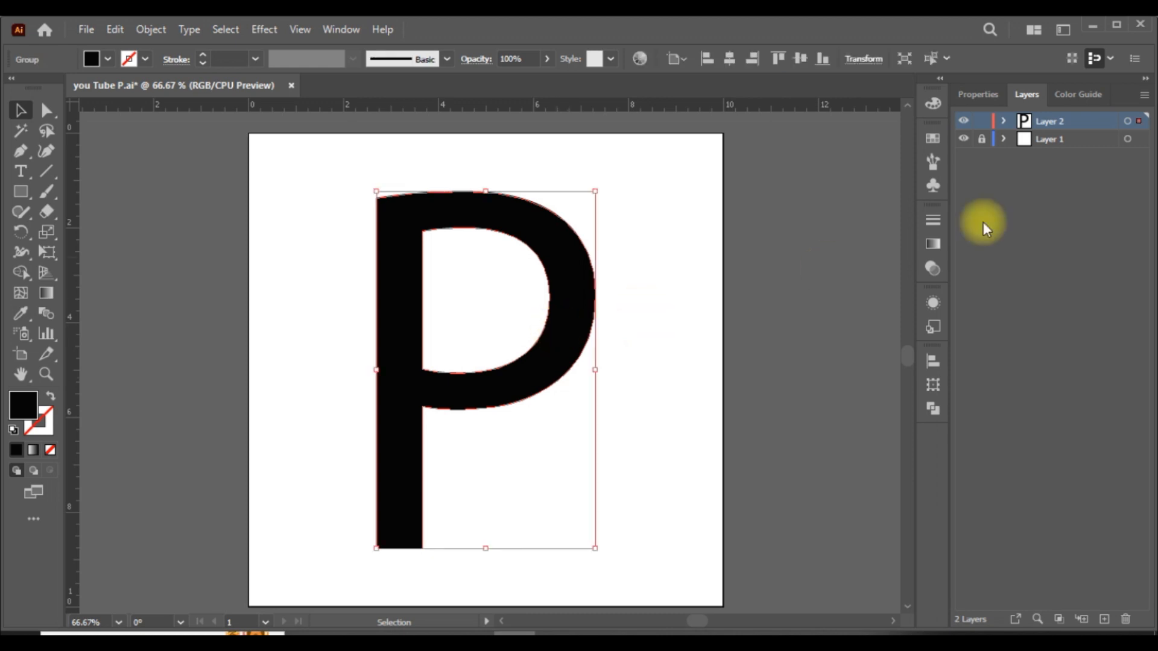
pyautogui.click(980, 86)
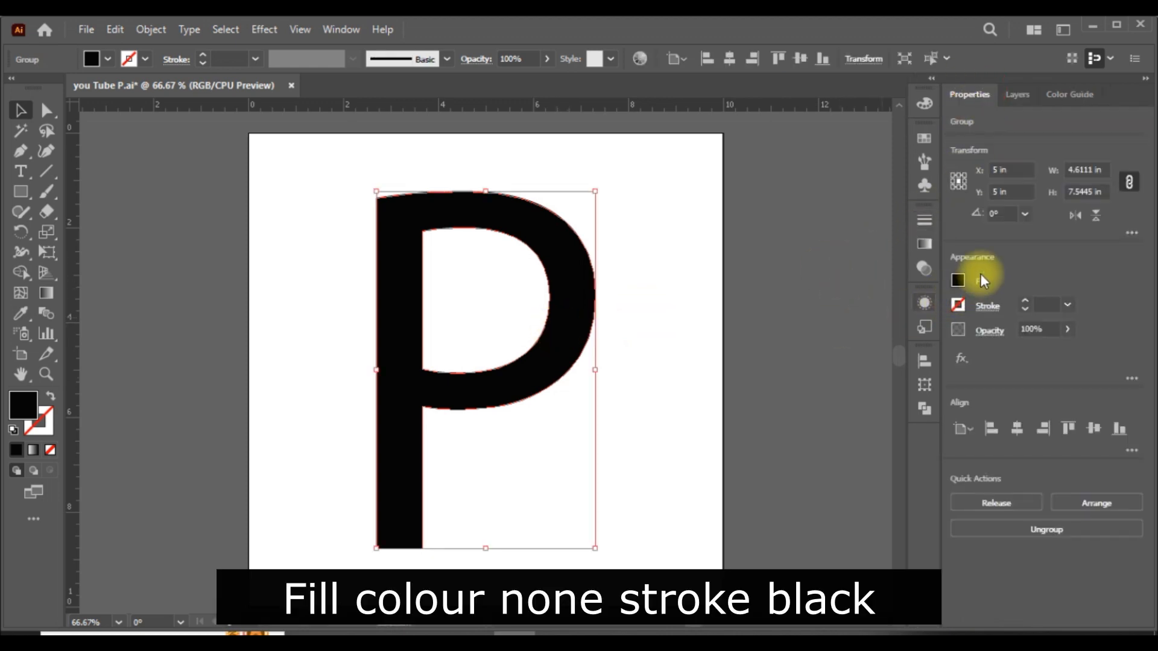
pyautogui.click(958, 282)
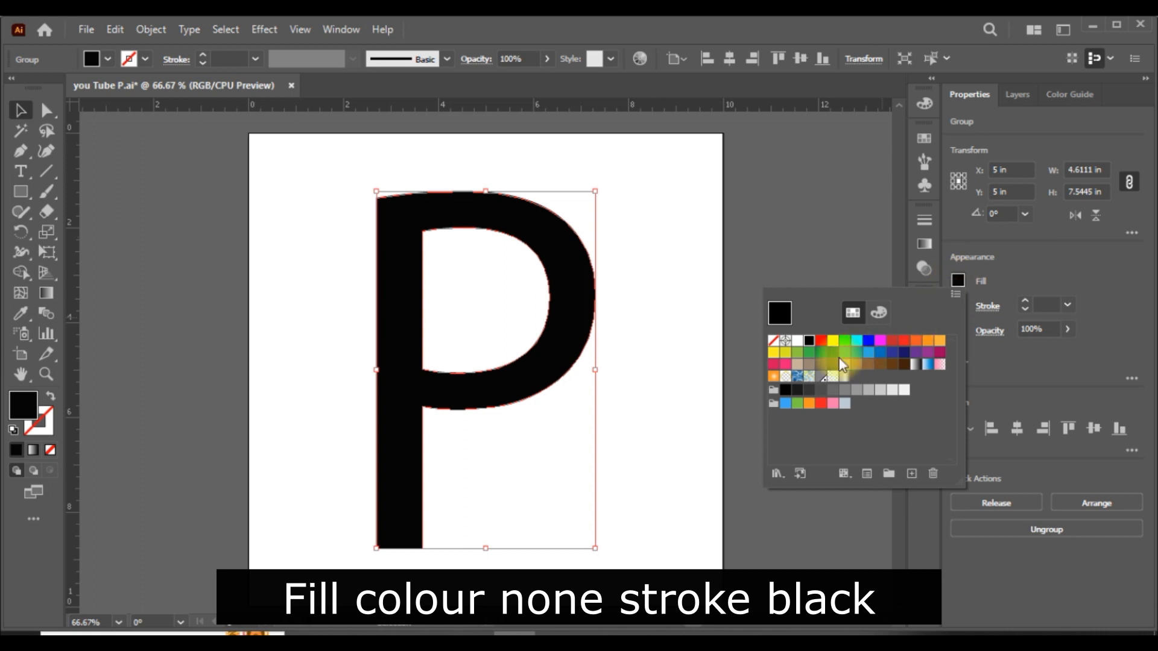
pyautogui.click(774, 342)
pyautogui.click(1031, 241)
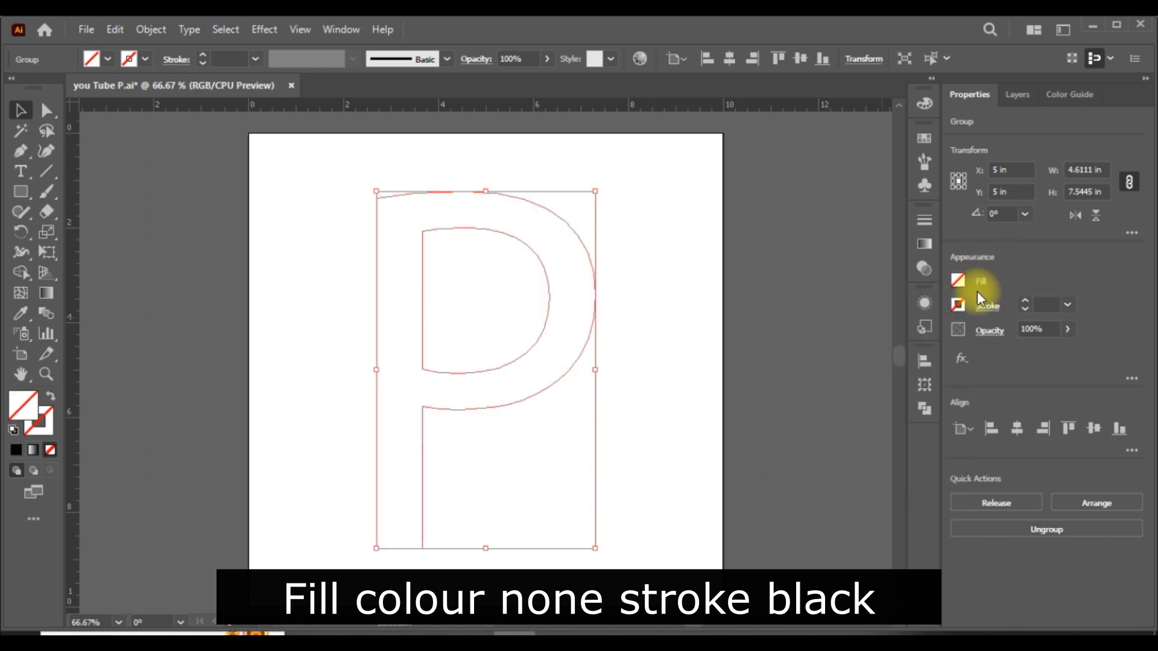
pyautogui.click(957, 304)
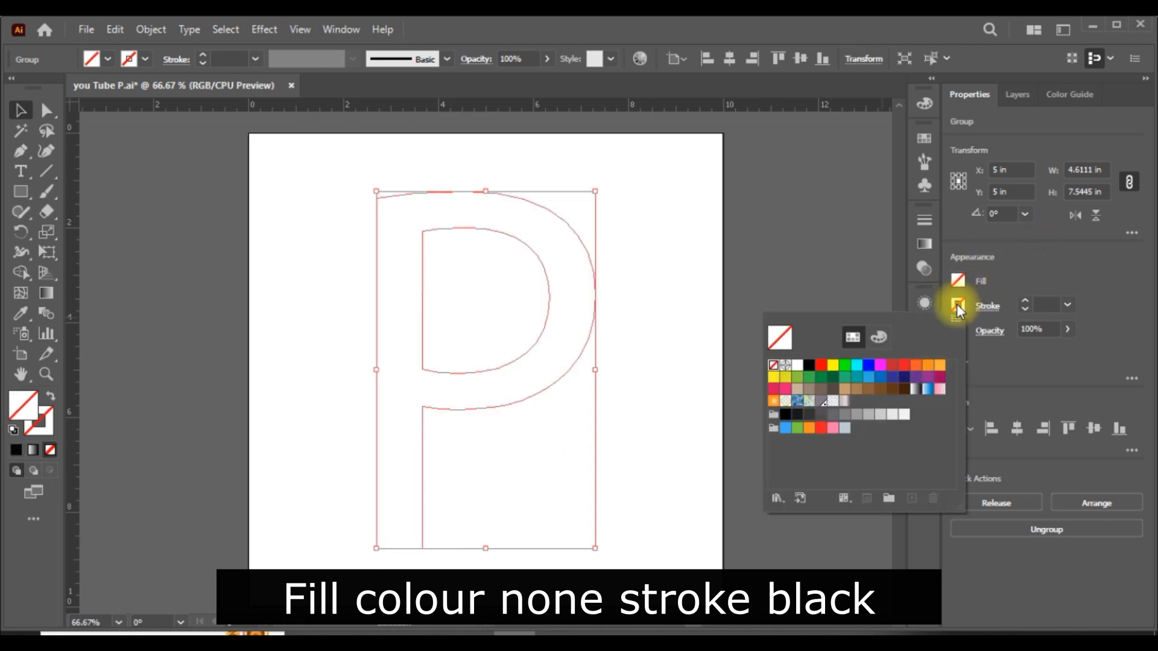
pyautogui.click(809, 365)
pyautogui.click(825, 278)
pyautogui.click(839, 281)
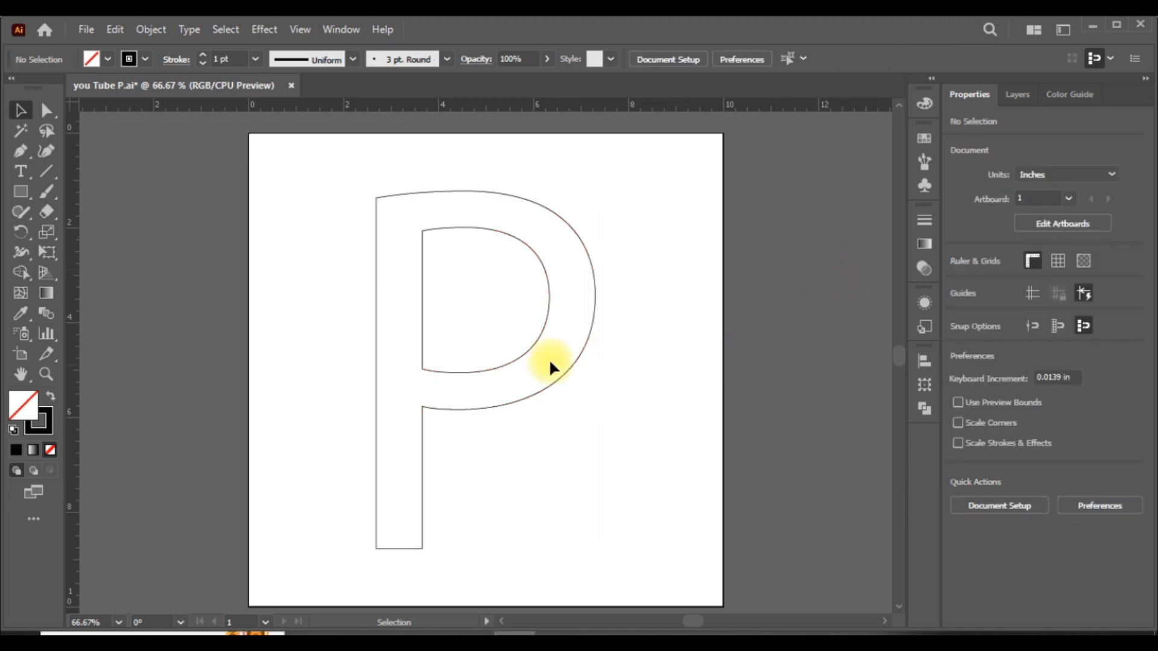
# - Release the compound path of the outlined letter P
pyautogui.click(594, 323)
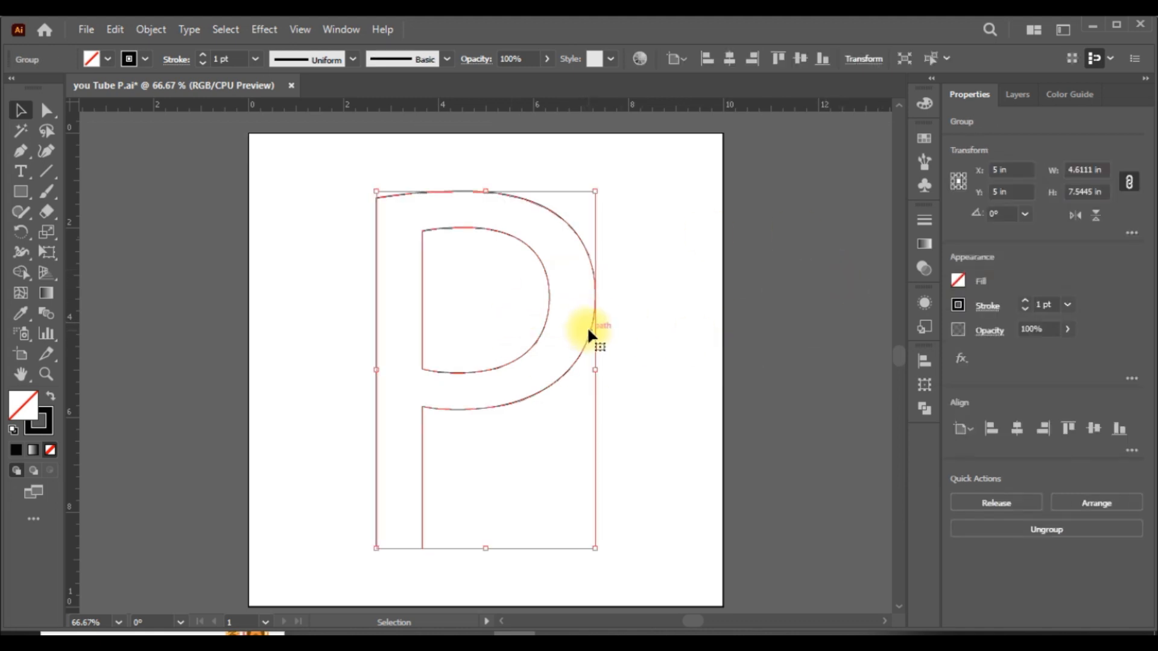
pyautogui.click(146, 32)
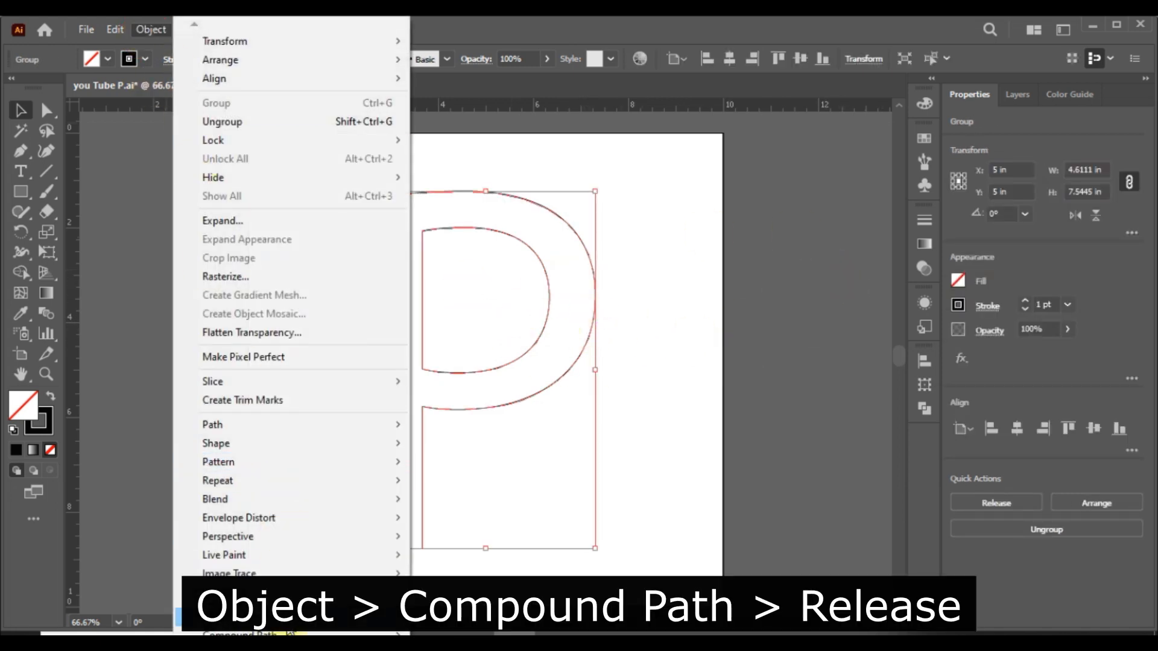
pyautogui.scroll(-3, 230, 550)
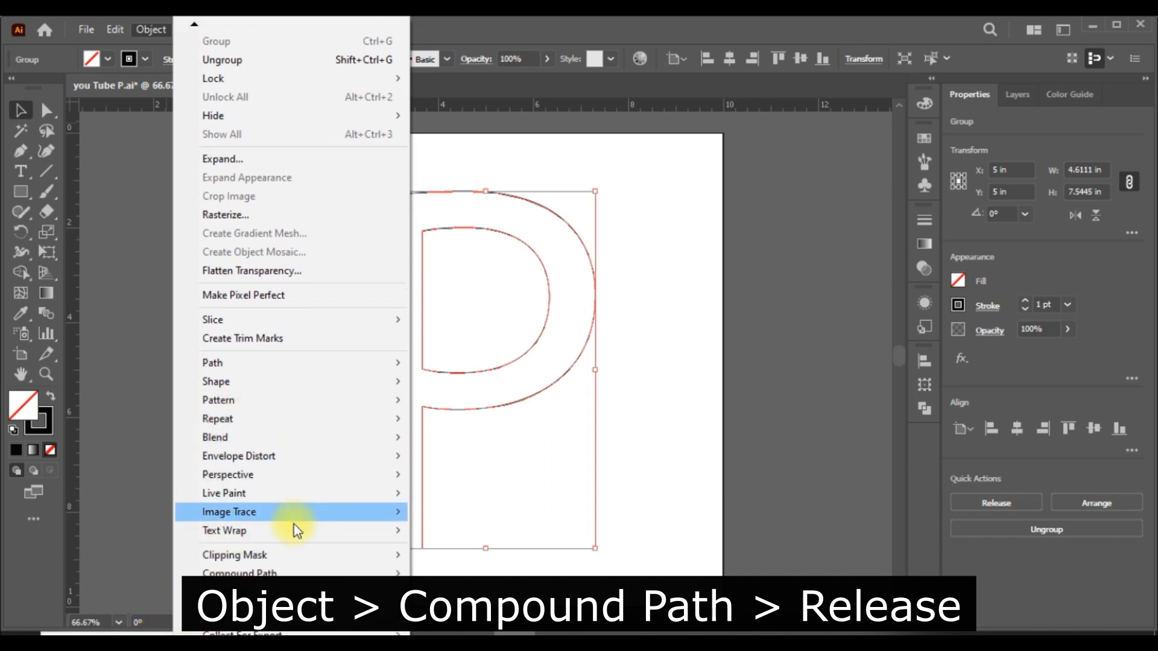
pyautogui.moveTo(277, 578)
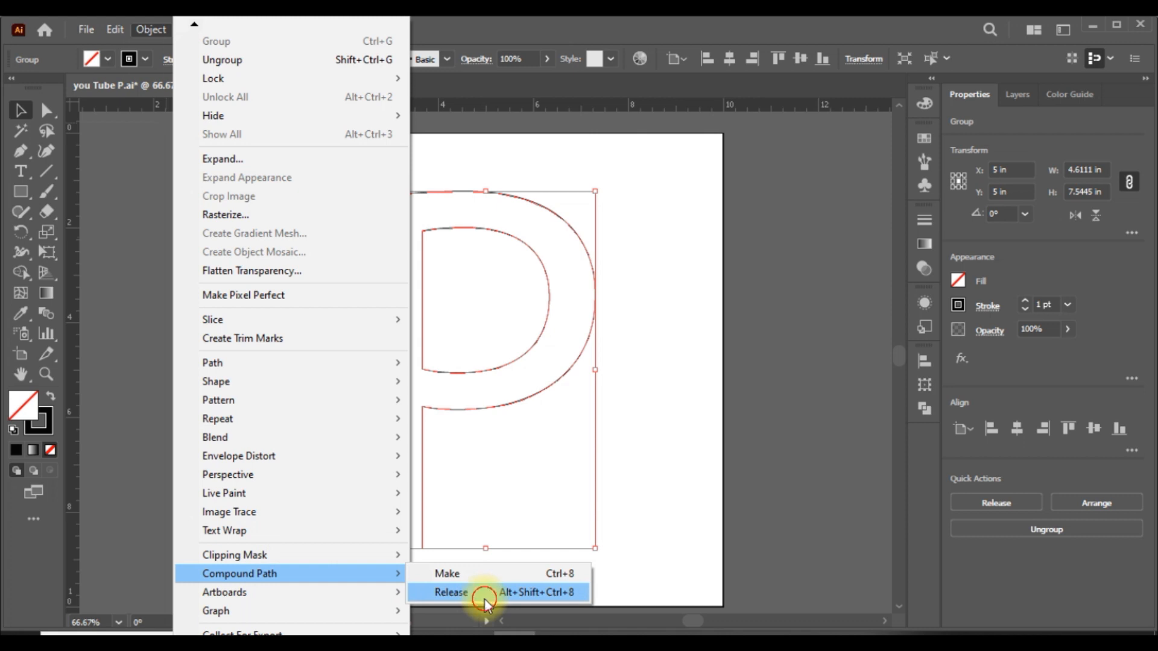
pyautogui.click(465, 591)
pyautogui.click(805, 365)
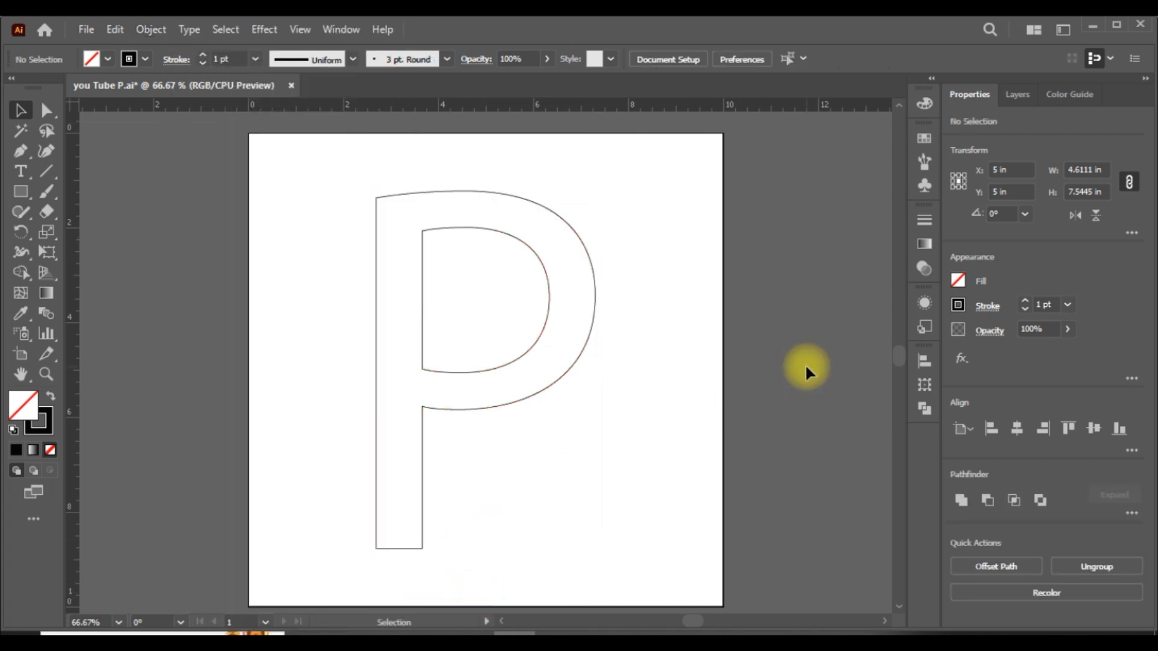
# - Ungroup the P so its outer outline and inner counter are separate paths
pyautogui.click(589, 319)
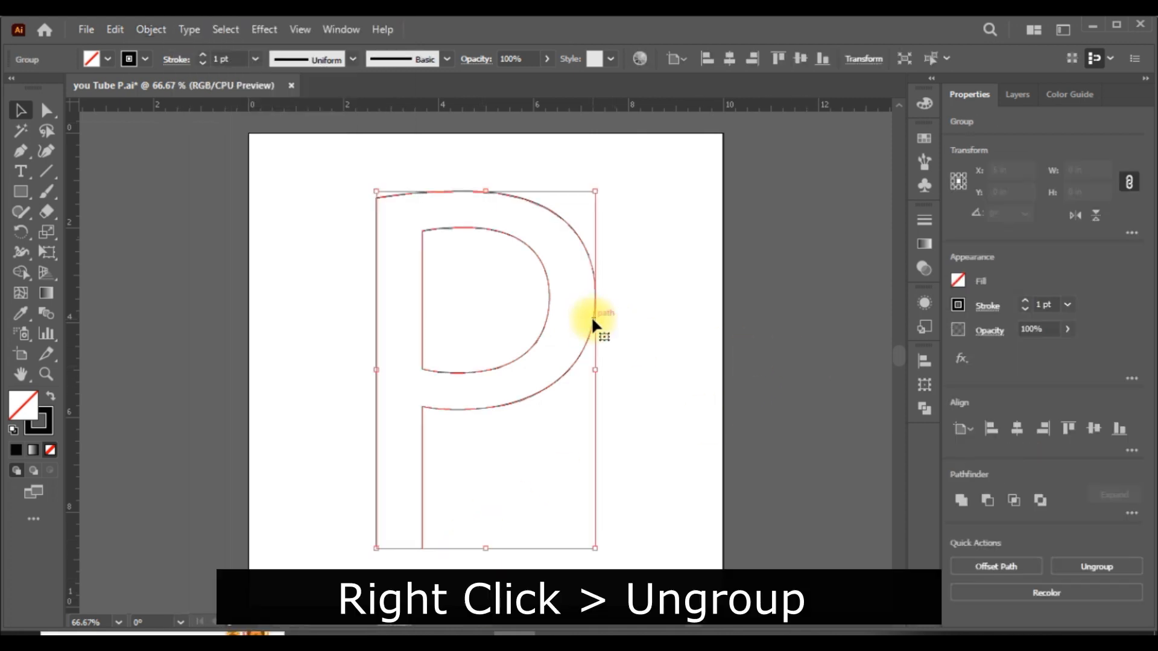
pyautogui.rightClick(594, 320)
pyautogui.click(665, 461)
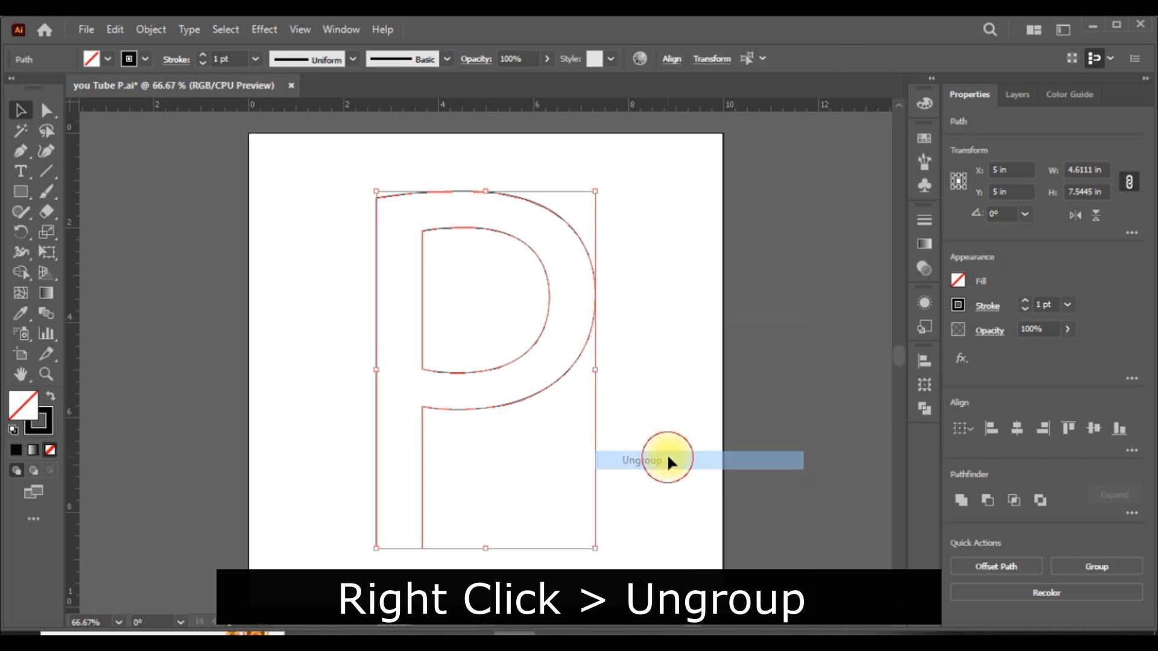
pyautogui.click(806, 306)
pyautogui.click(588, 312)
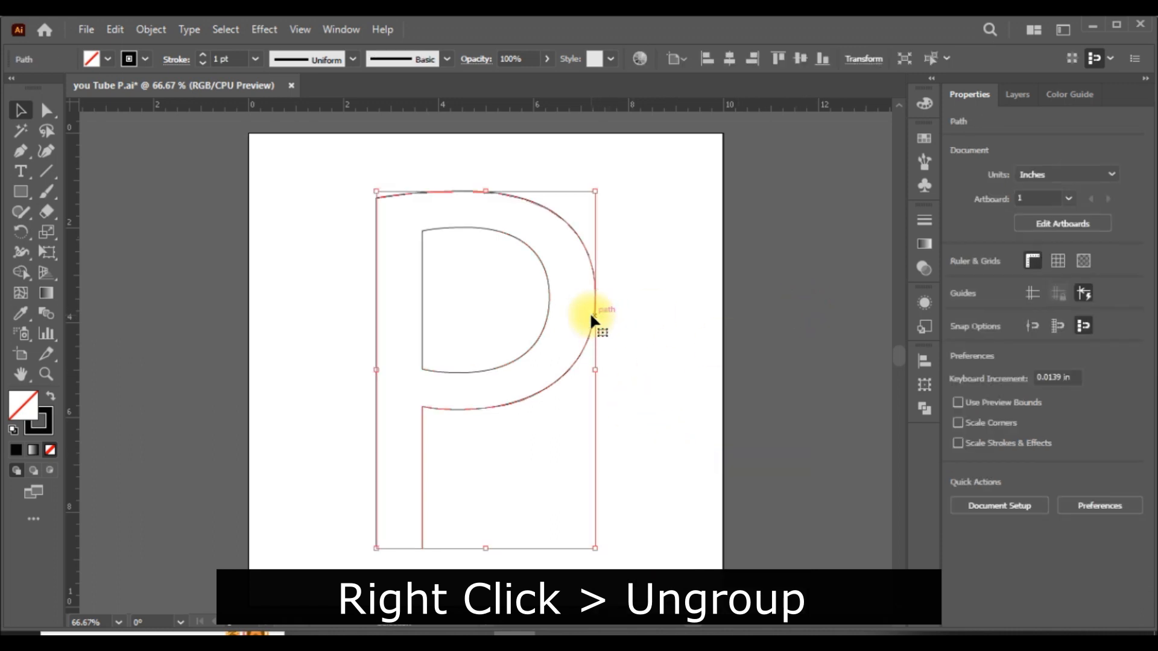
pyautogui.click(688, 316)
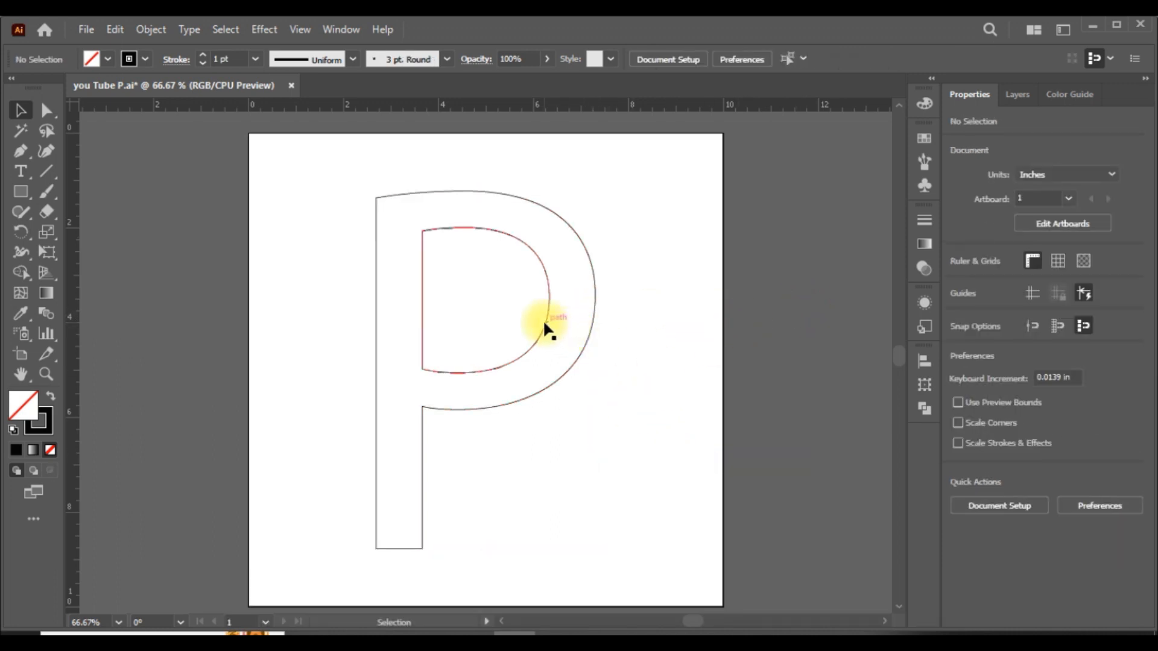
# - Widen the stroke at the middle of the inner counter's straight vertical edge with the Width tool, tapering toward both corners
pyautogui.click(21, 253)
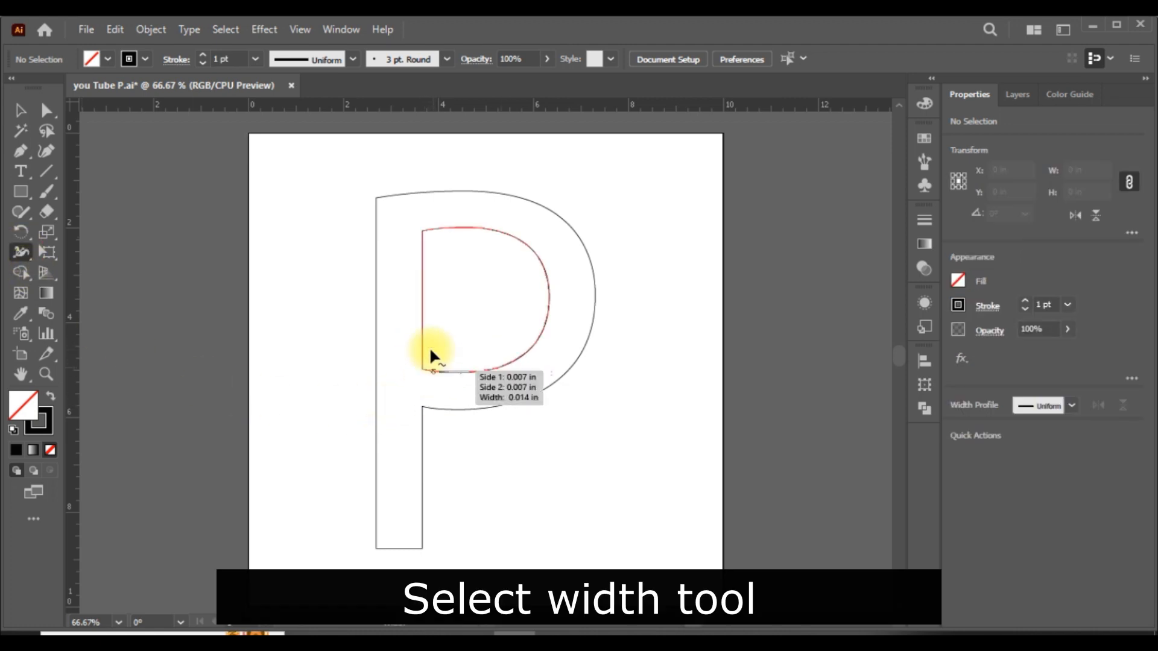
pyautogui.moveTo(422, 300); pyautogui.dragTo(432, 300)
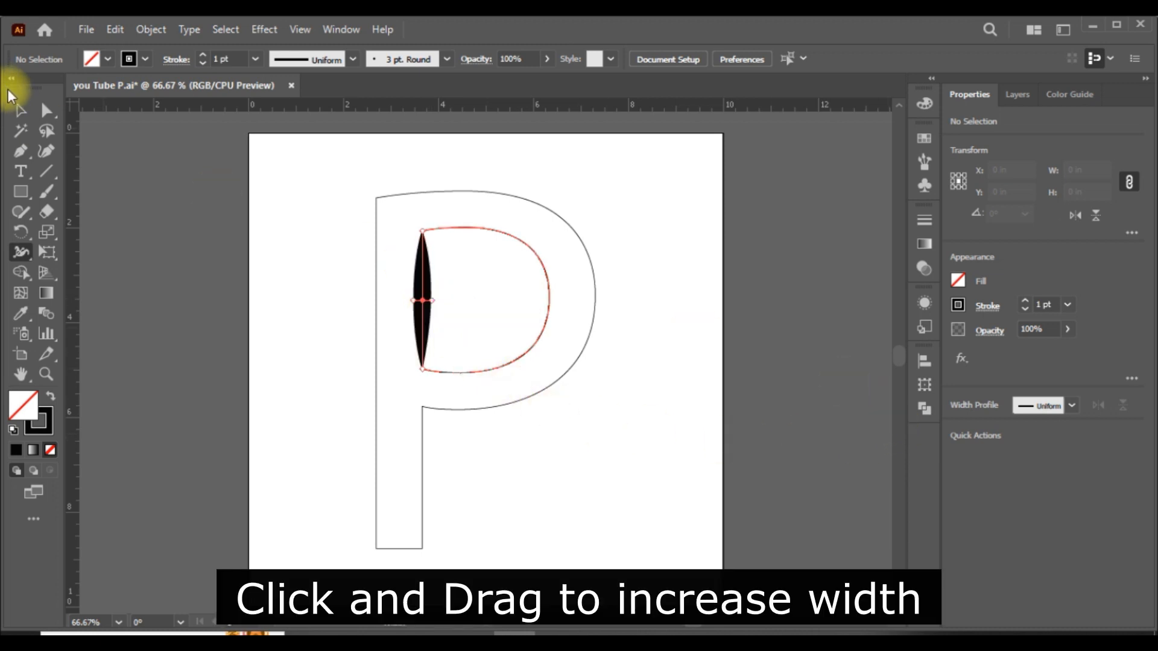
pyautogui.click(22, 111)
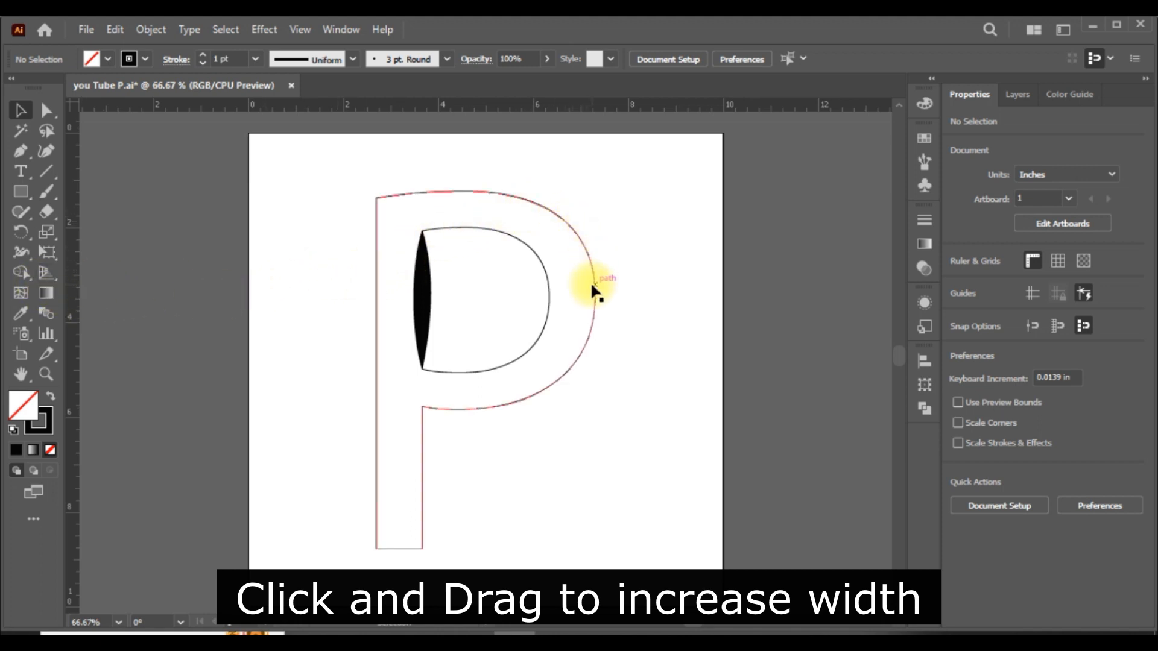
pyautogui.moveTo(595, 292); pyautogui.dragTo(584, 279)
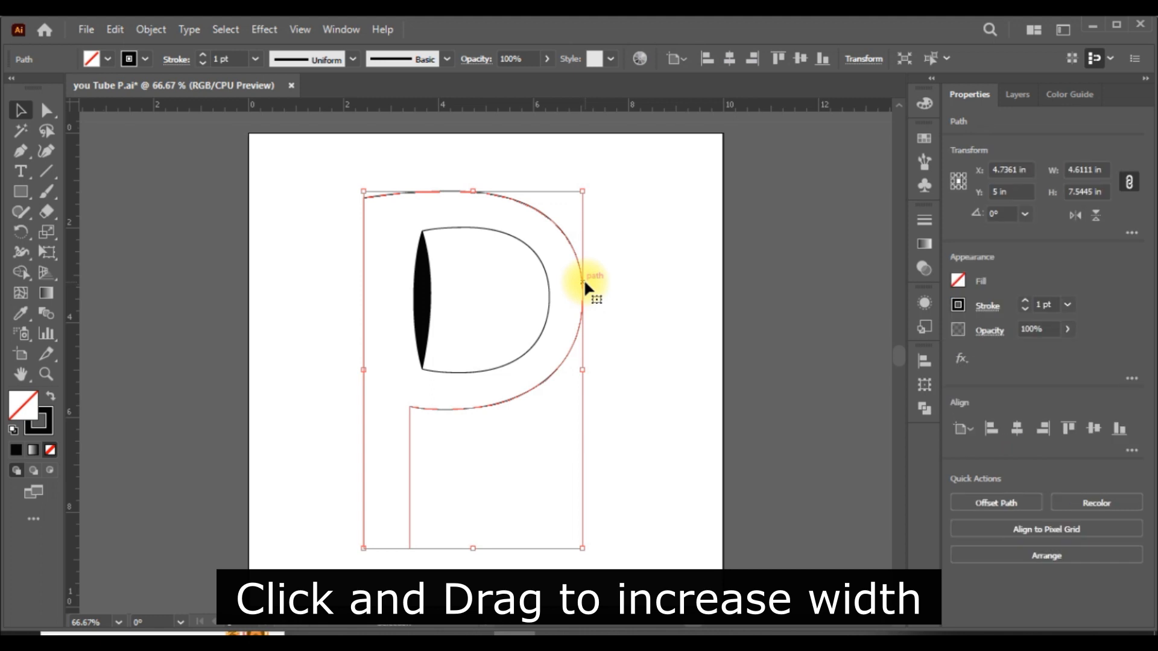
pyautogui.hotkey('ctrl', 'x')
pyautogui.hotkey('ctrl', 'z')
pyautogui.hotkey('ctrl', 'z')
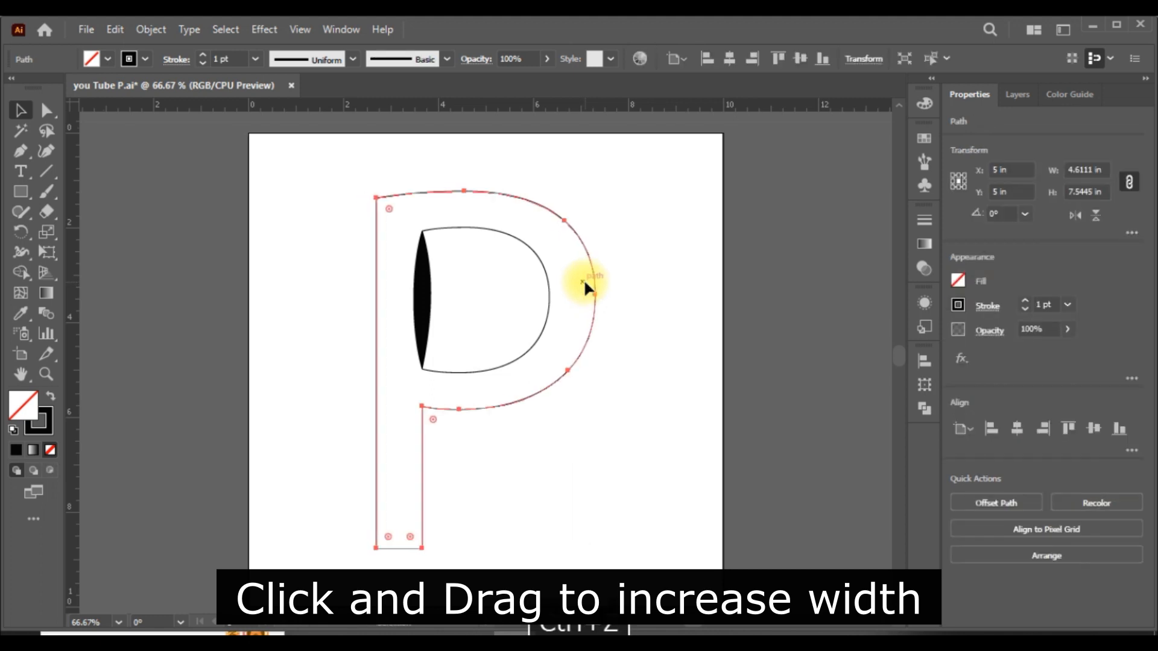
# - Widen the outer bowl's stroke to about 16 pt at its outermost point with the Width tool
pyautogui.click(20, 253)
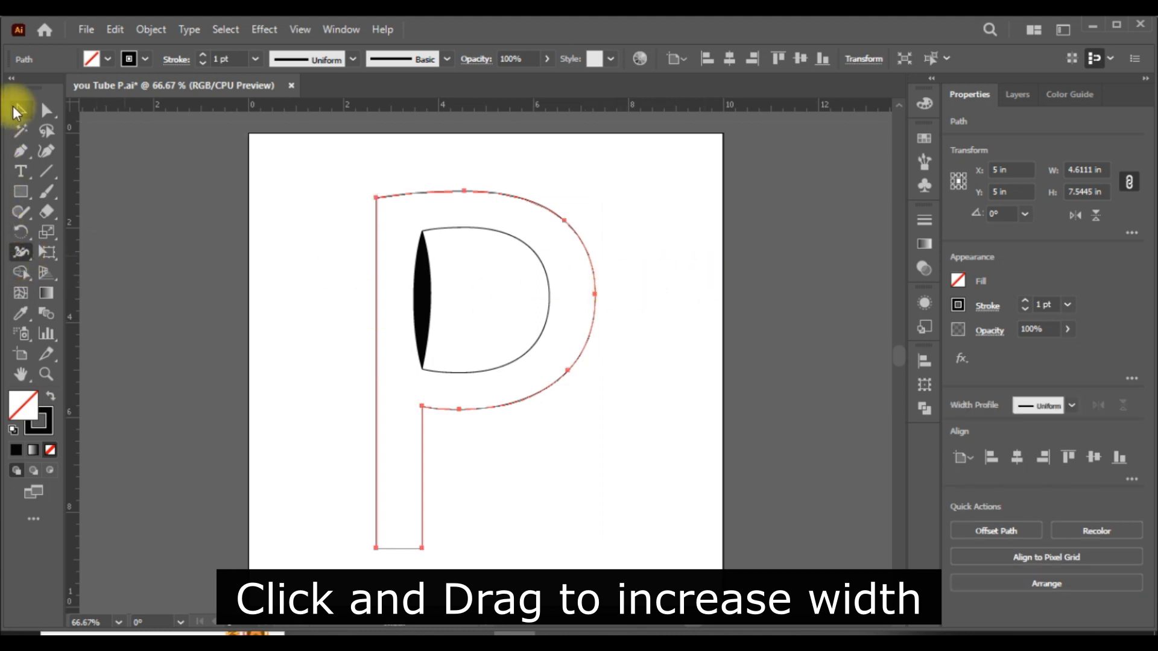
pyautogui.moveTo(595, 295); pyautogui.dragTo(591, 295)
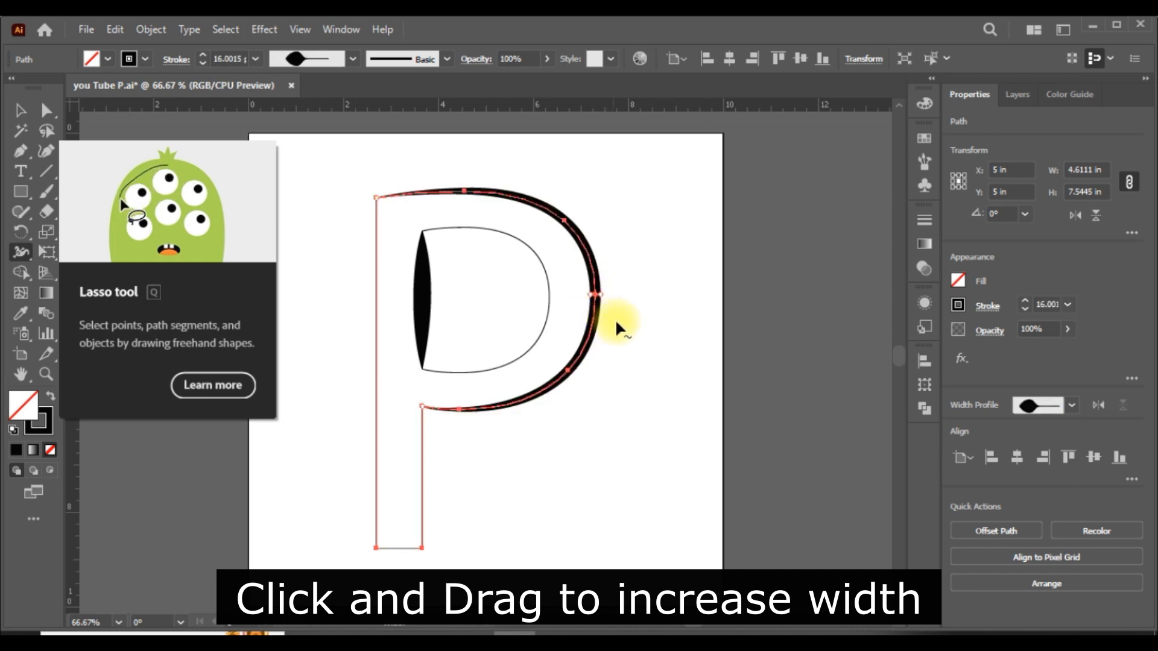
pyautogui.click(21, 115)
pyautogui.click(787, 364)
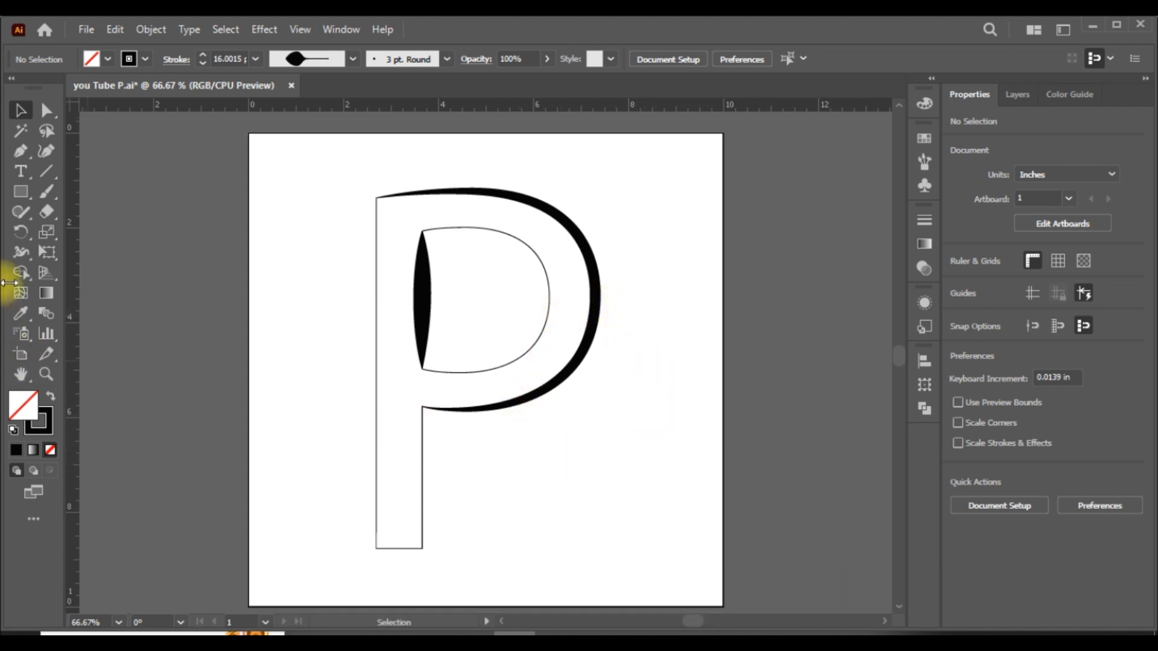
# - Push the bottom edge of the P's stem downward into a rounded end with the Warp tool
pyautogui.moveTo(16, 251); pyautogui.dragTo(102, 276)
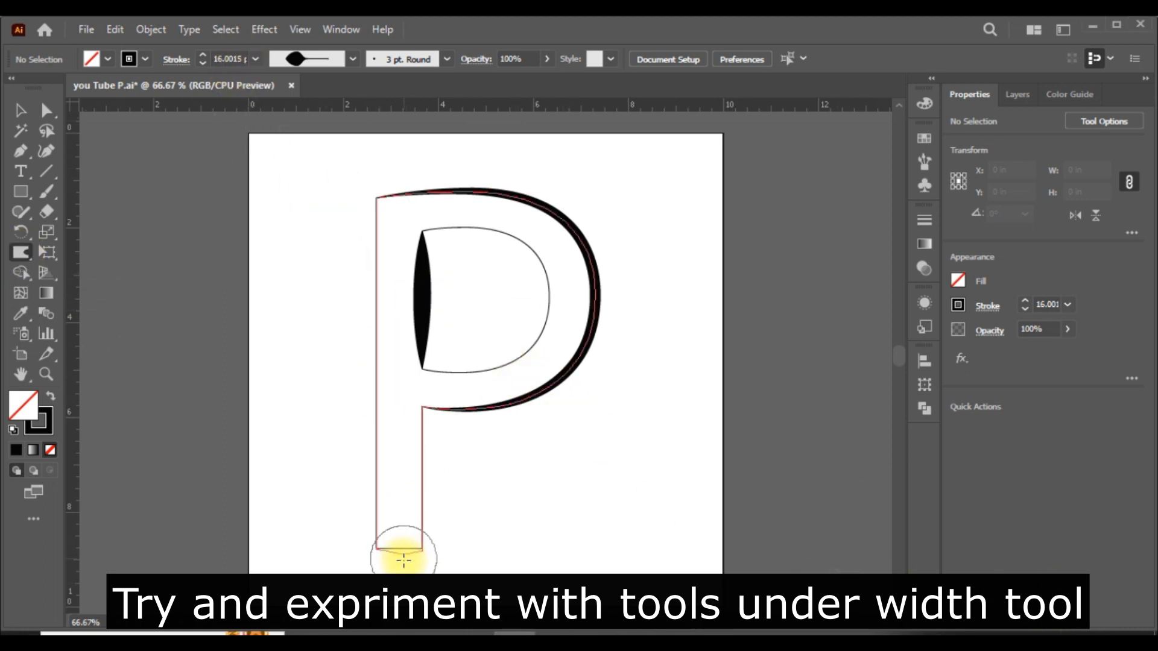
pyautogui.moveTo(395, 567); pyautogui.dragTo(398, 573)
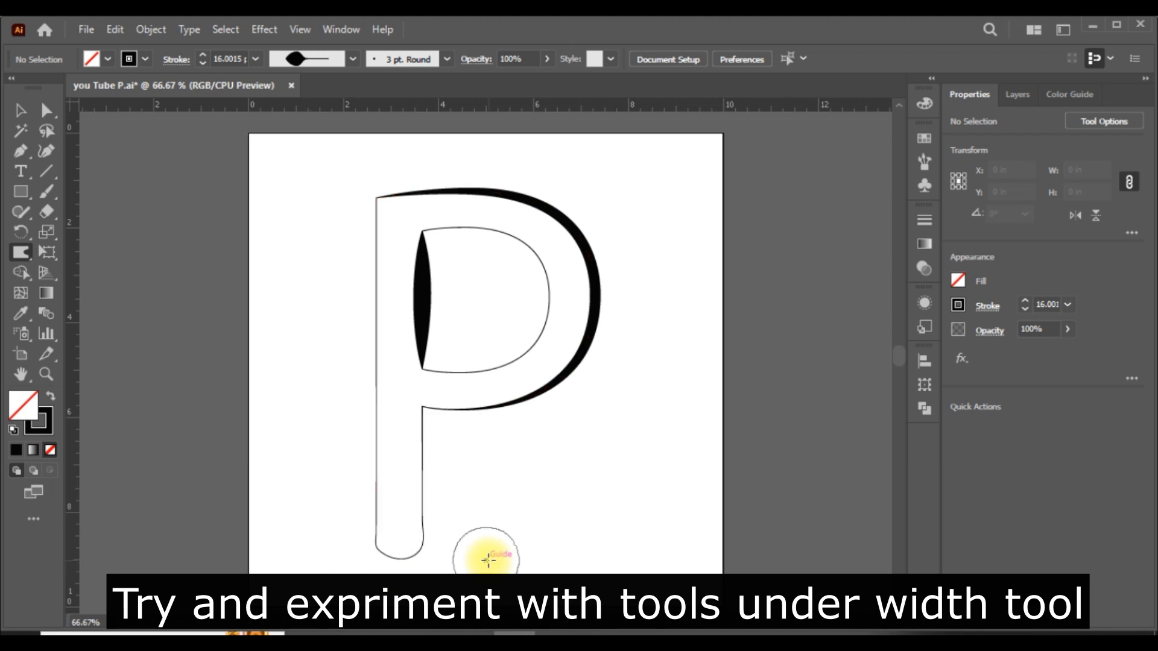
# - Bulge the upper end of the stem's outer edge outward into a small curved flare with the Warp tool
pyautogui.moveTo(418, 406); pyautogui.dragTo(426, 408)
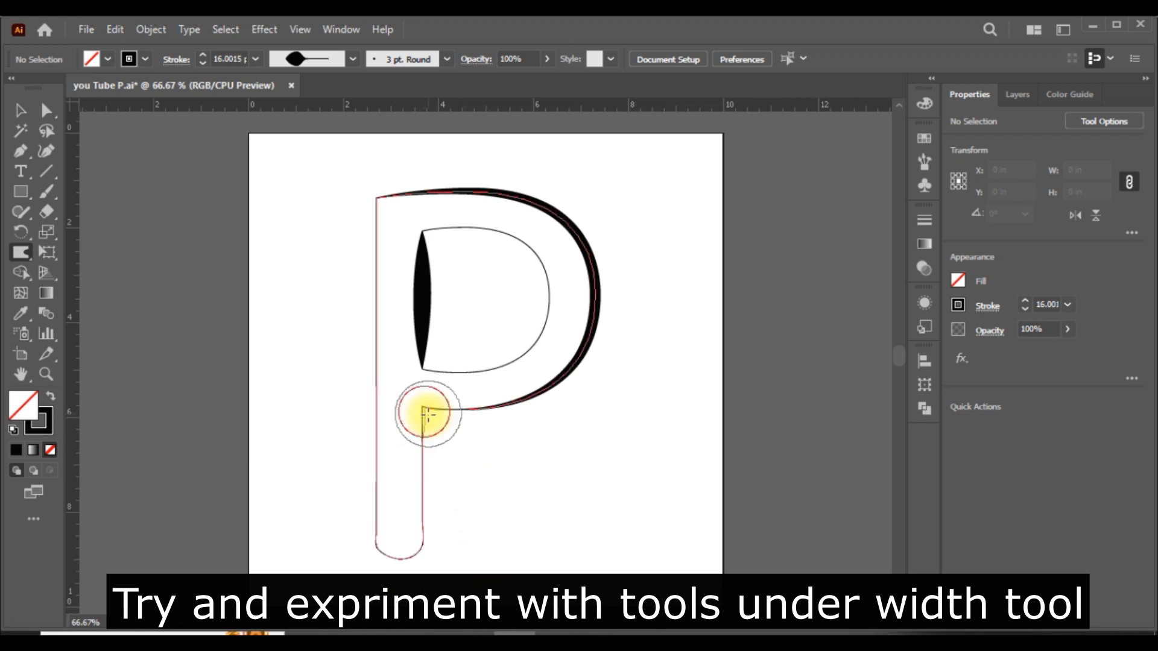
pyautogui.hotkey('ctrl', 'z')
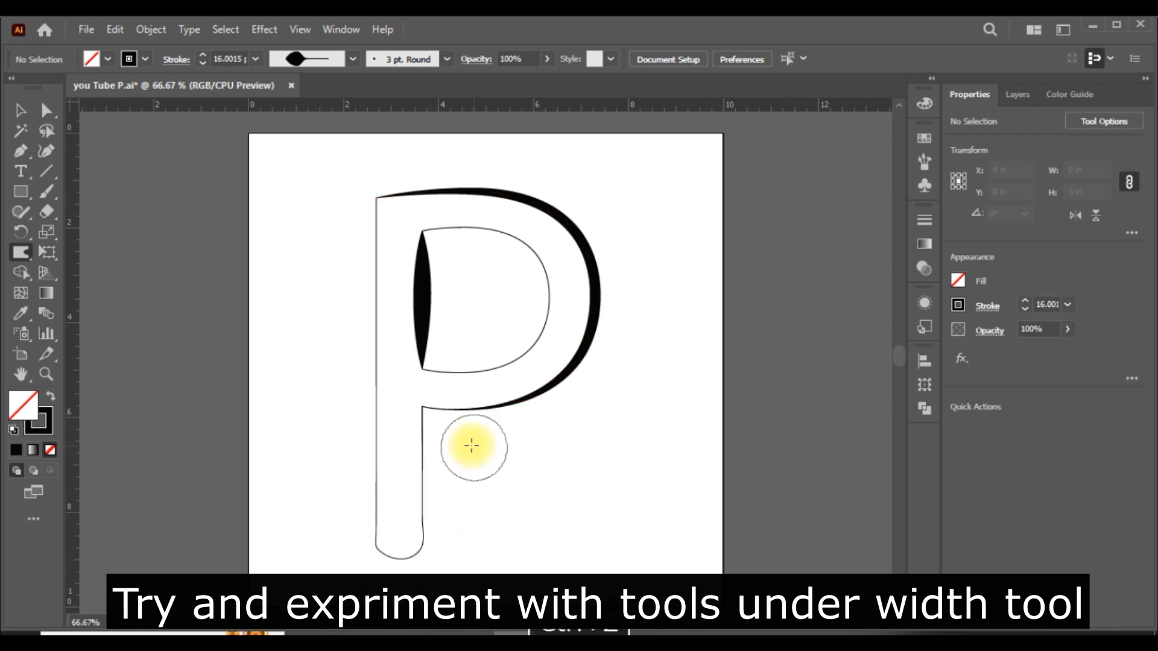
pyautogui.moveTo(374, 211); pyautogui.dragTo(354, 212)
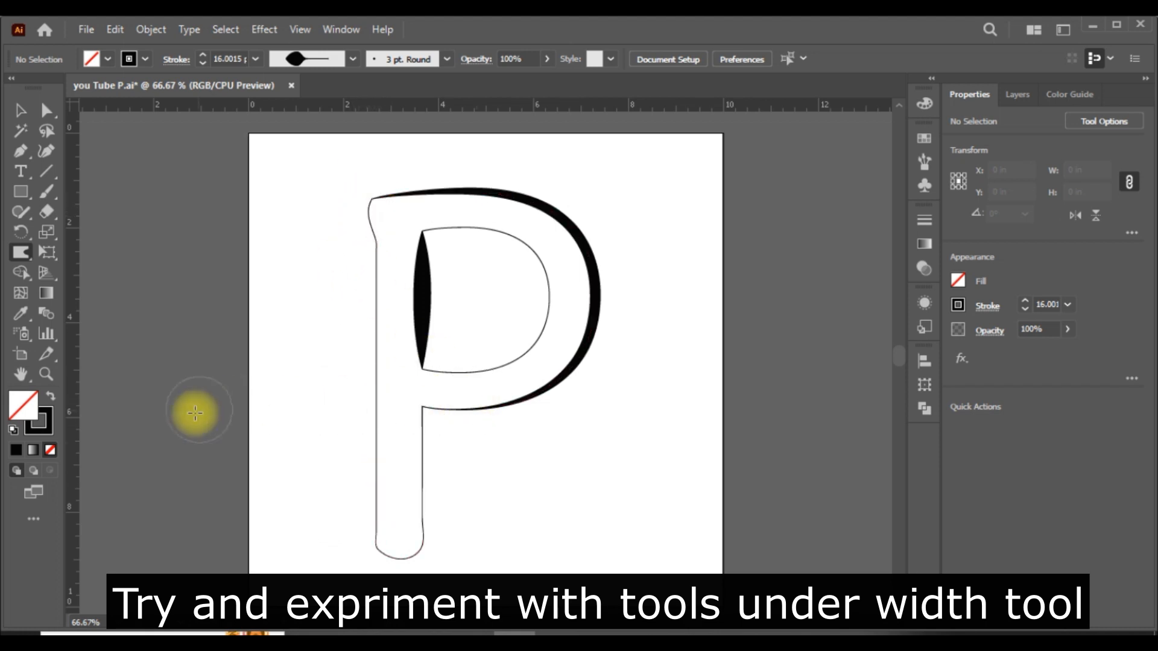
pyautogui.moveTo(517, 246)
pyautogui.mouseDown()
pyautogui.moveTo(509, 251)
pyautogui.moveTo(558, 278)
pyautogui.mouseUp()
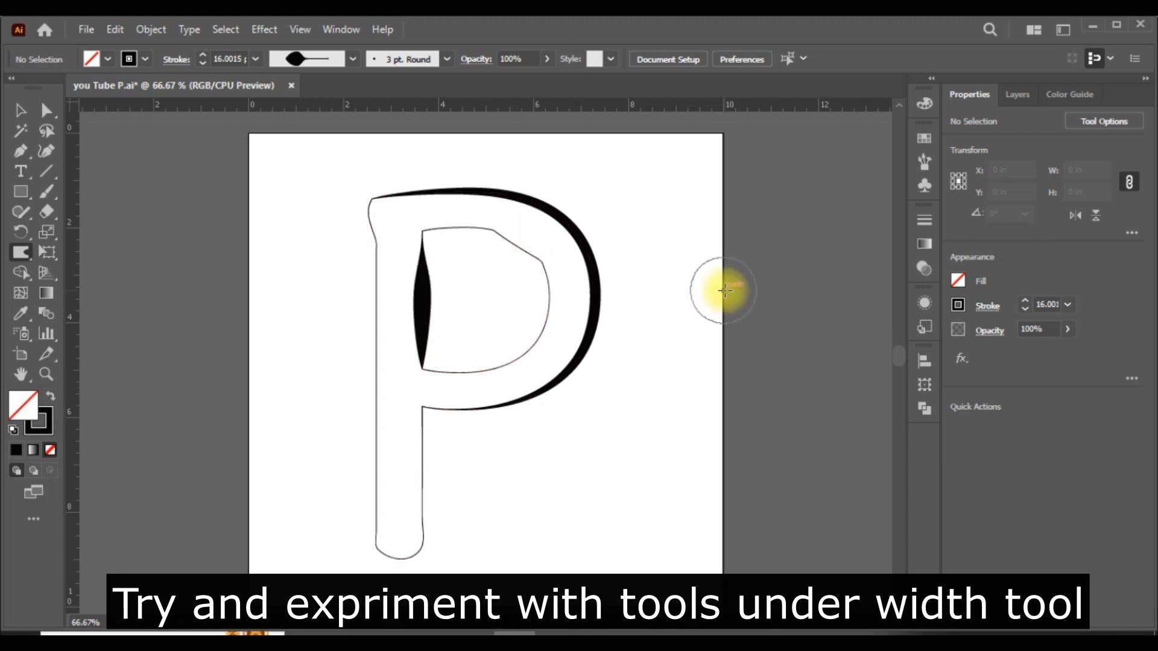
pyautogui.hotkey('ctrl', 'z')
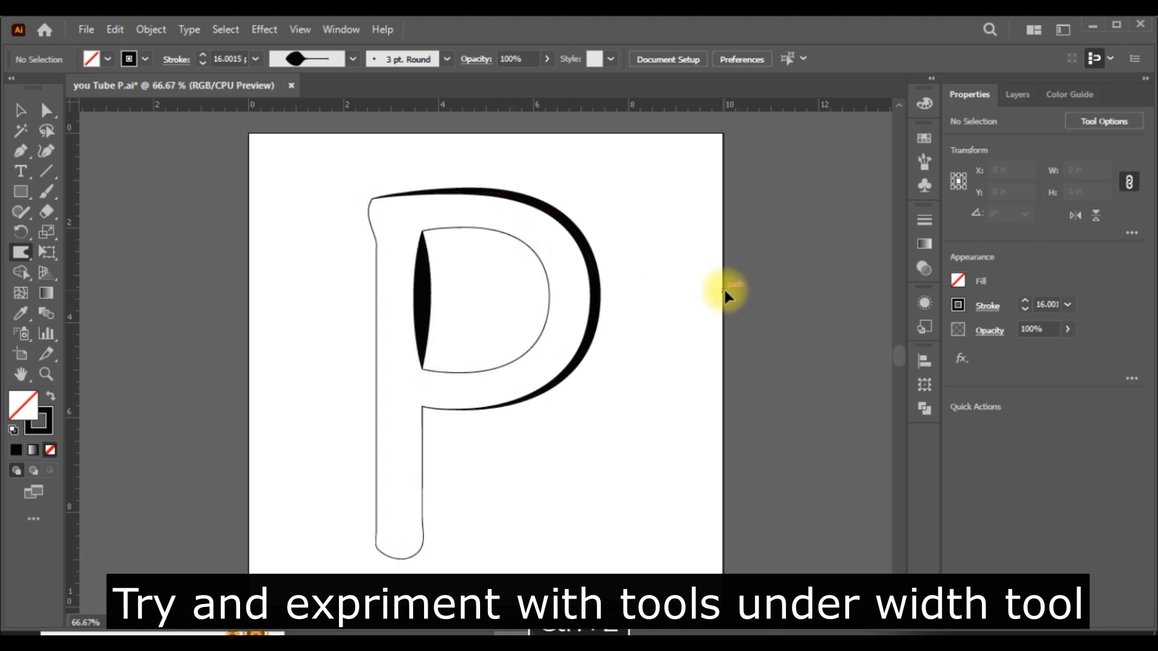
# - Curl the middle of the inner counter's curved edge into a round hook with the Twirl tool
pyautogui.click(20, 252)
pyautogui.click(96, 292)
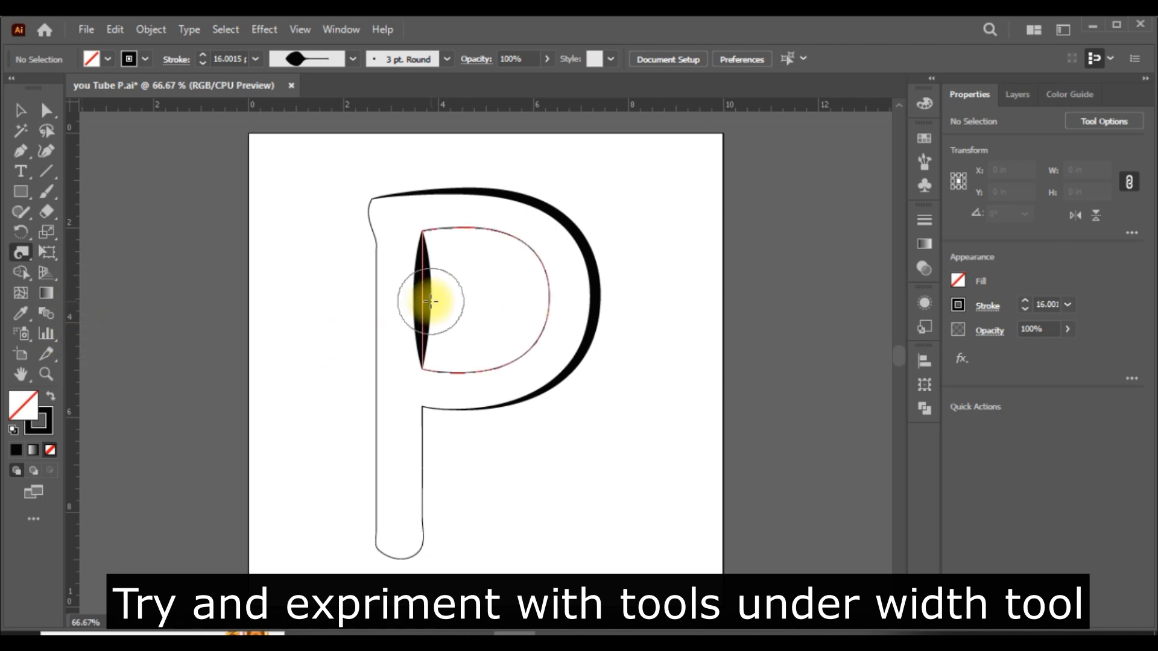
pyautogui.moveTo(445, 303); pyautogui.dragTo(440, 298)
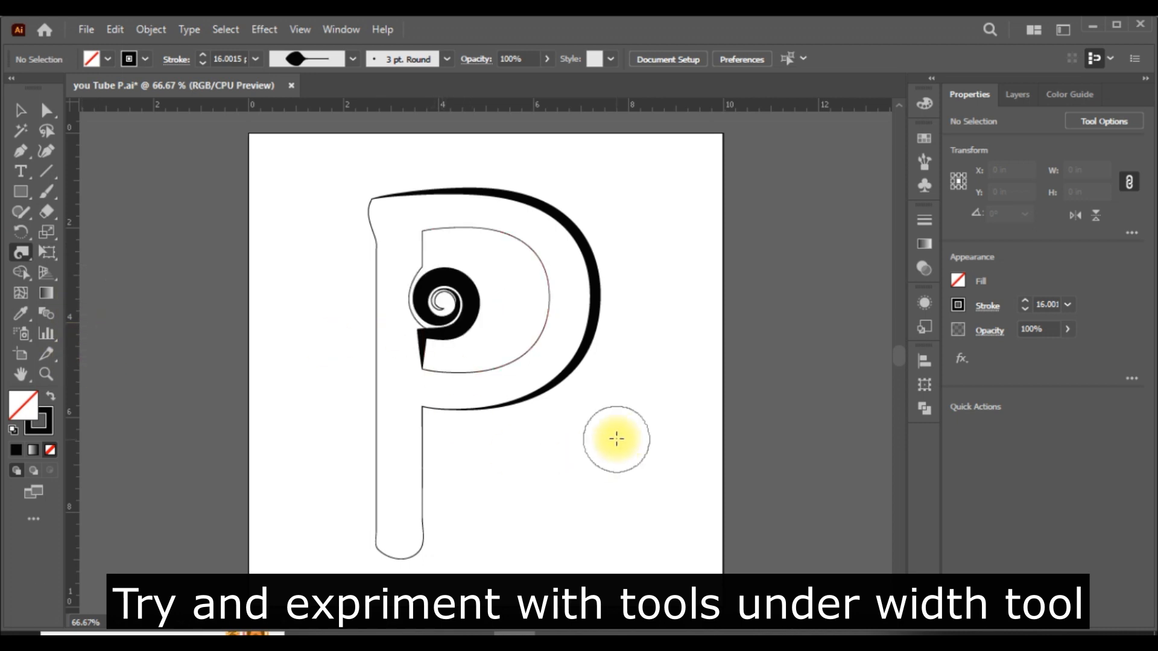
pyautogui.hotkey('ctrl', 'z')
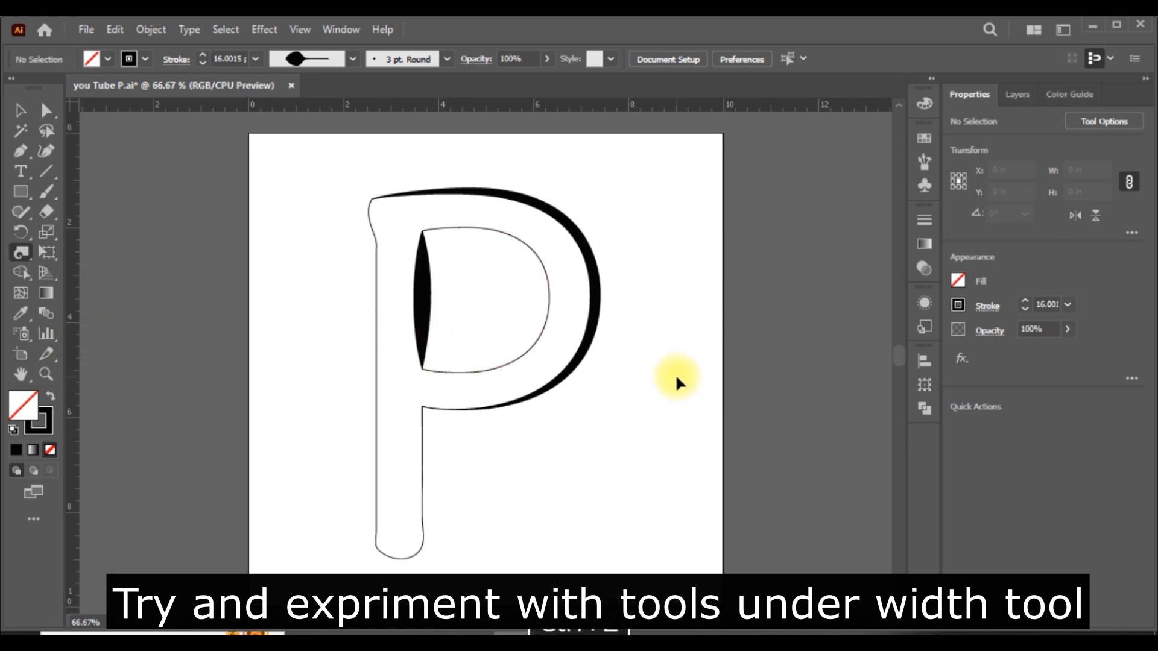
pyautogui.moveTo(535, 295); pyautogui.dragTo(535, 296)
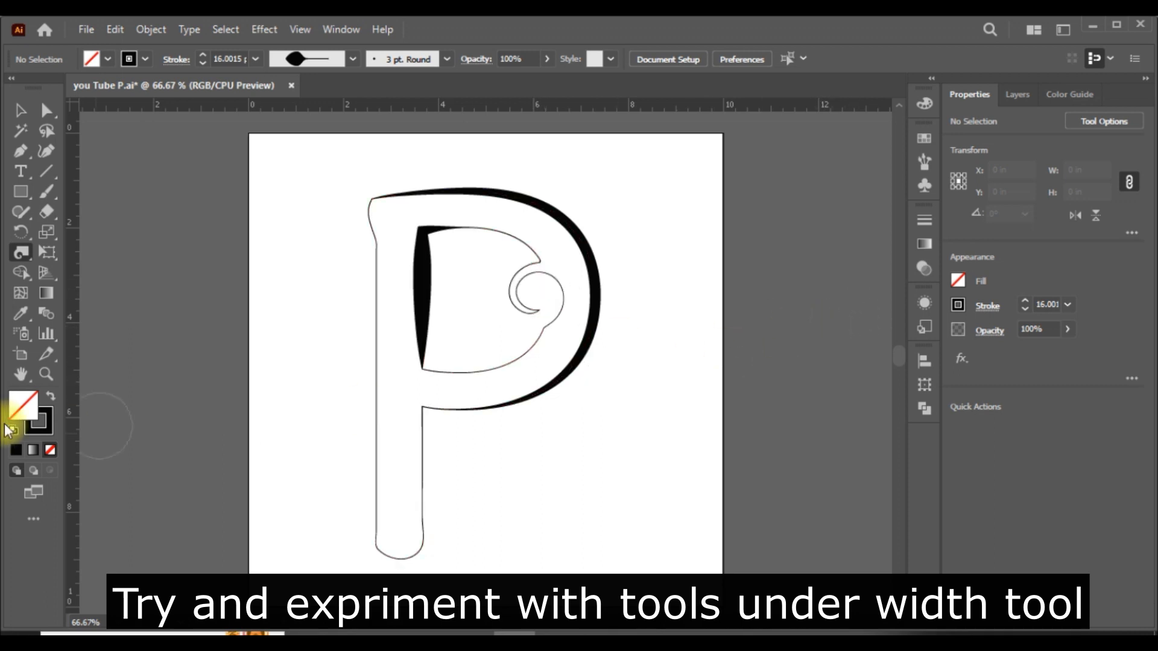
# - Try twirling the corner where the bowl's underside meets the stem, and undo the twirls
pyautogui.moveTo(737, 392)
pyautogui.mouseDown()
pyautogui.moveTo(419, 406)
pyautogui.moveTo(634, 537)
pyautogui.mouseUp()
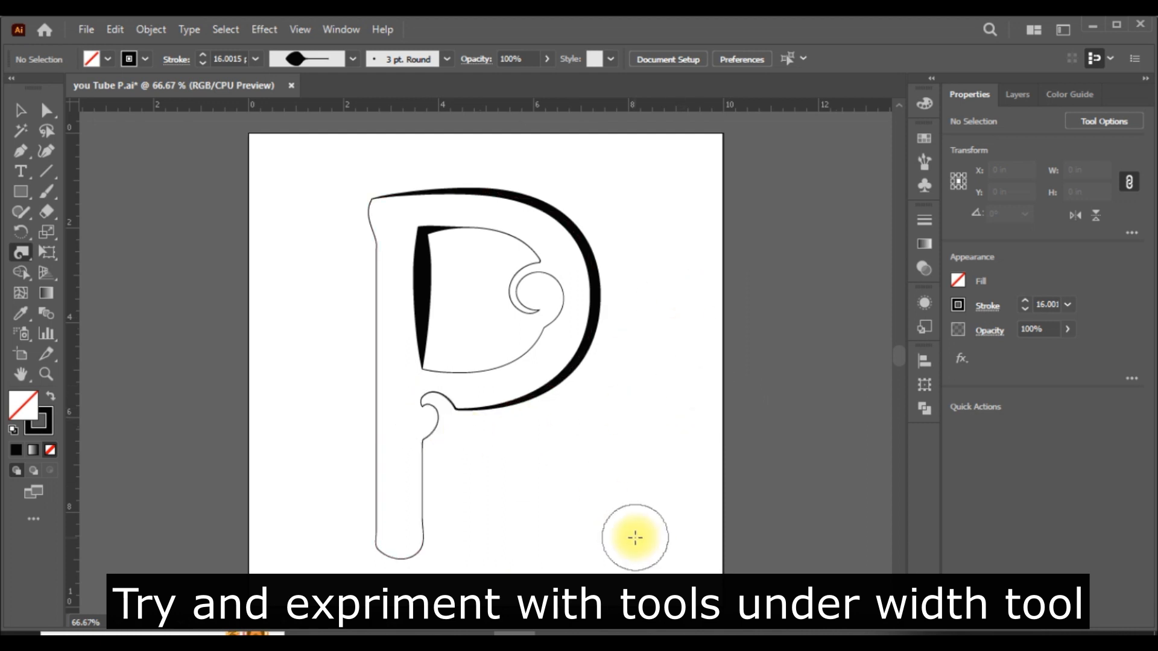
pyautogui.moveTo(636, 537)
pyautogui.mouseDown()
pyautogui.moveTo(413, 406)
pyautogui.moveTo(647, 514)
pyautogui.mouseUp()
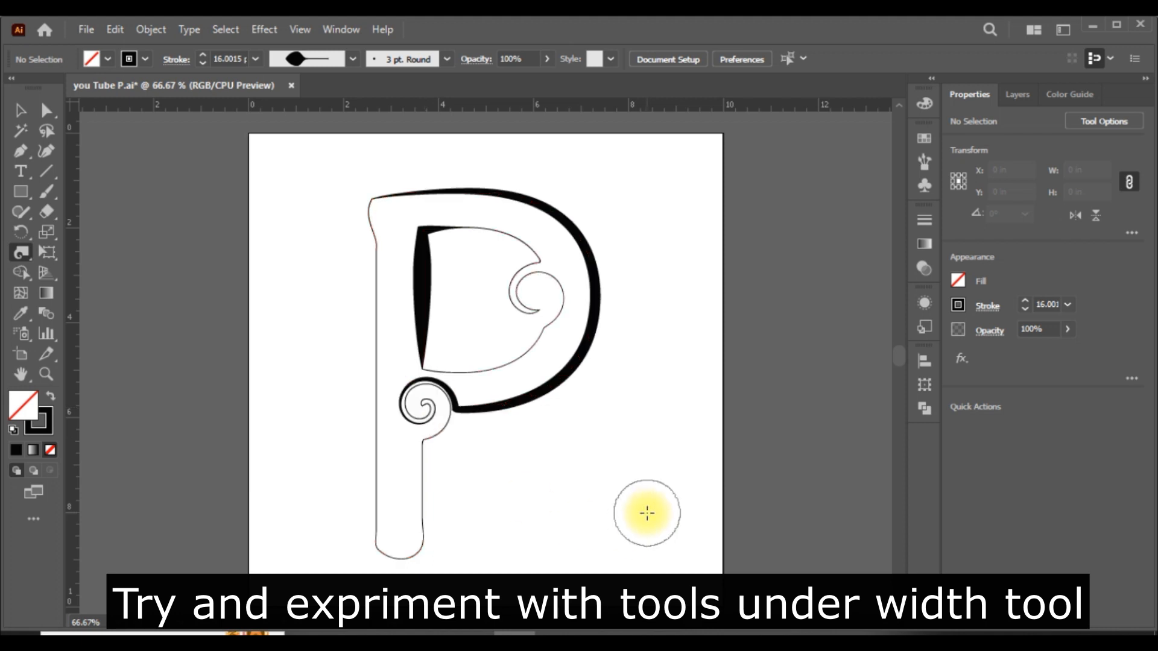
pyautogui.hotkey('ctrl', 'z')
pyautogui.hotkey('ctrl', 'z')
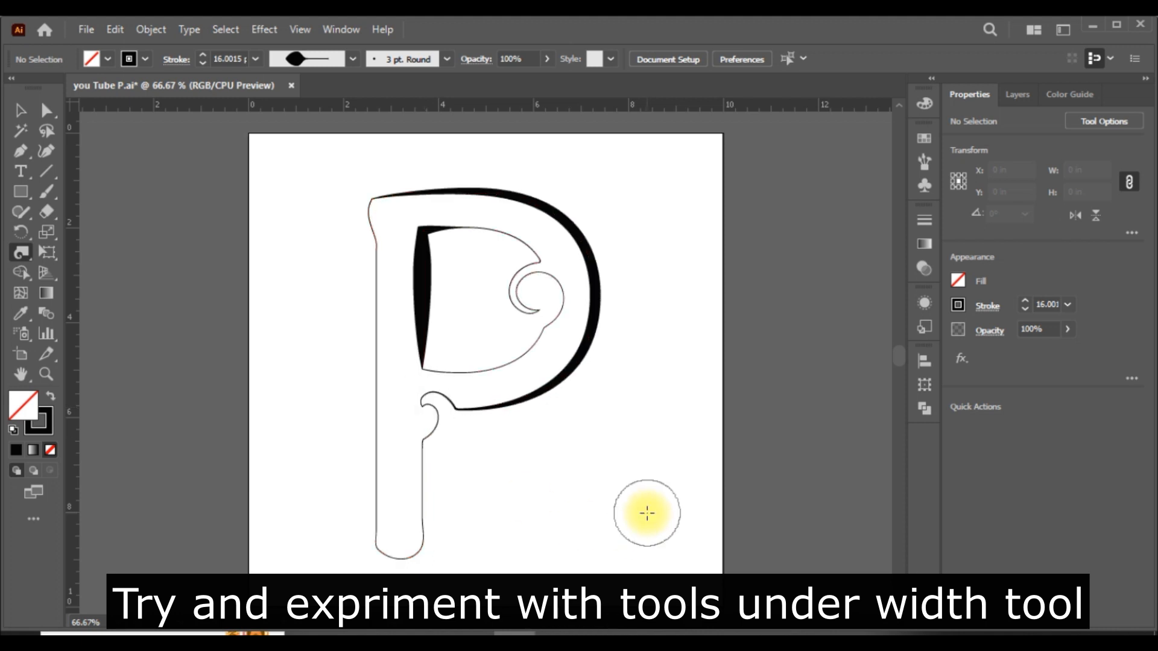
pyautogui.hotkey('ctrl', 'z')
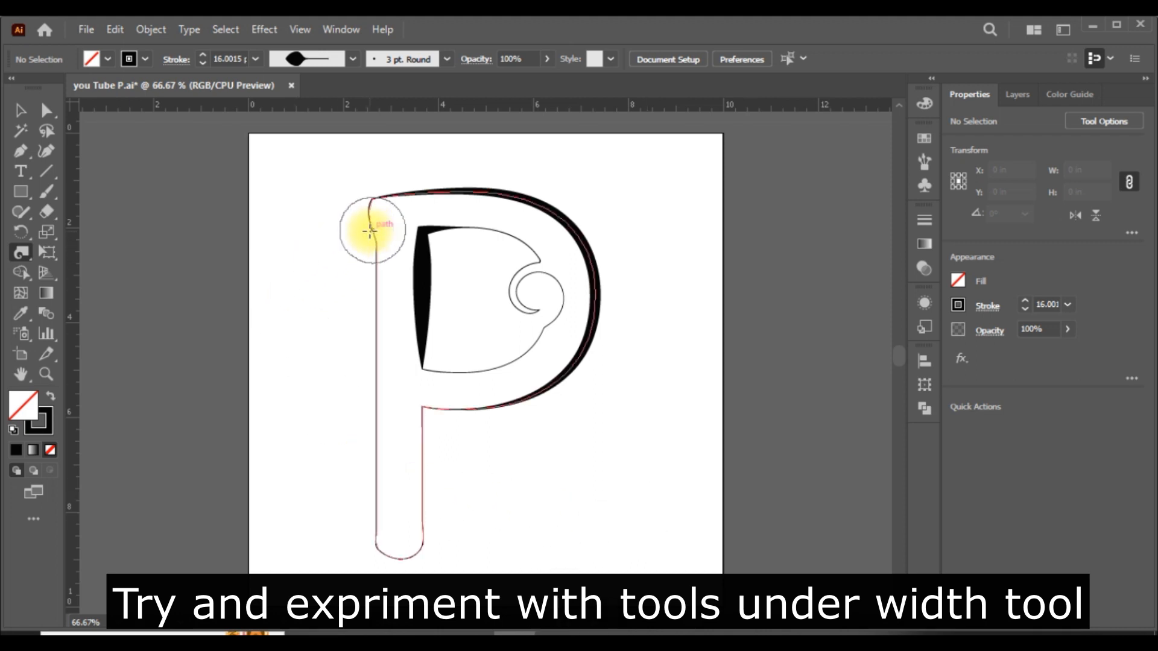
# - Twirl the flared top corner of the stem into a spiral scroll
pyautogui.moveTo(370, 233); pyautogui.dragTo(370, 233)
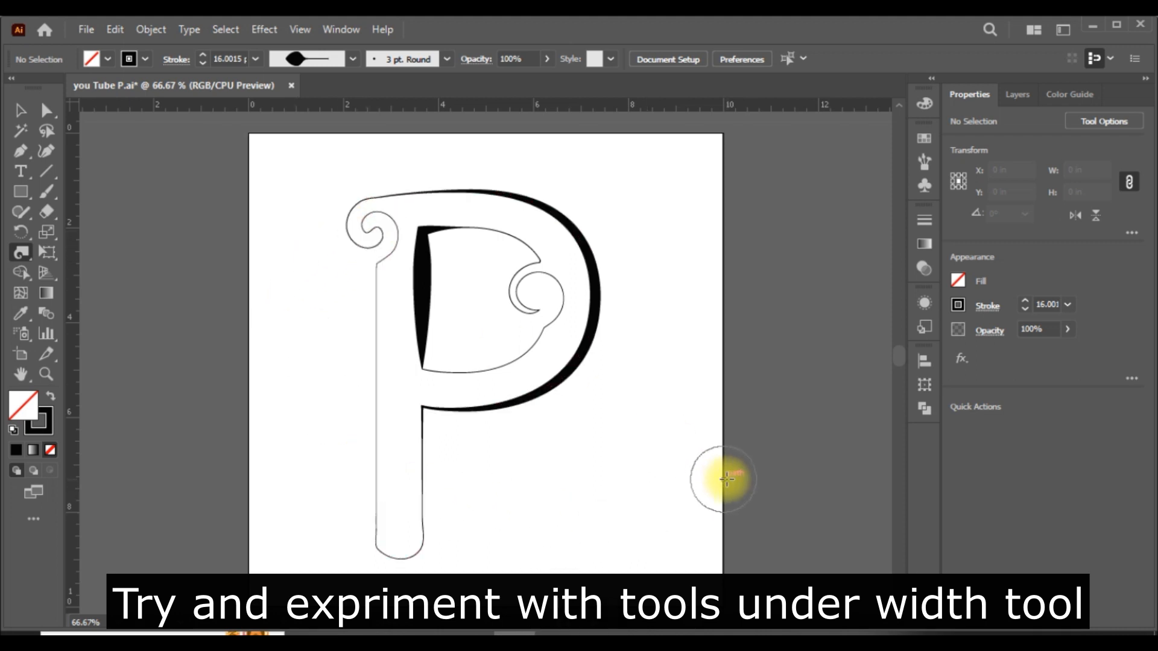
pyautogui.click(21, 110)
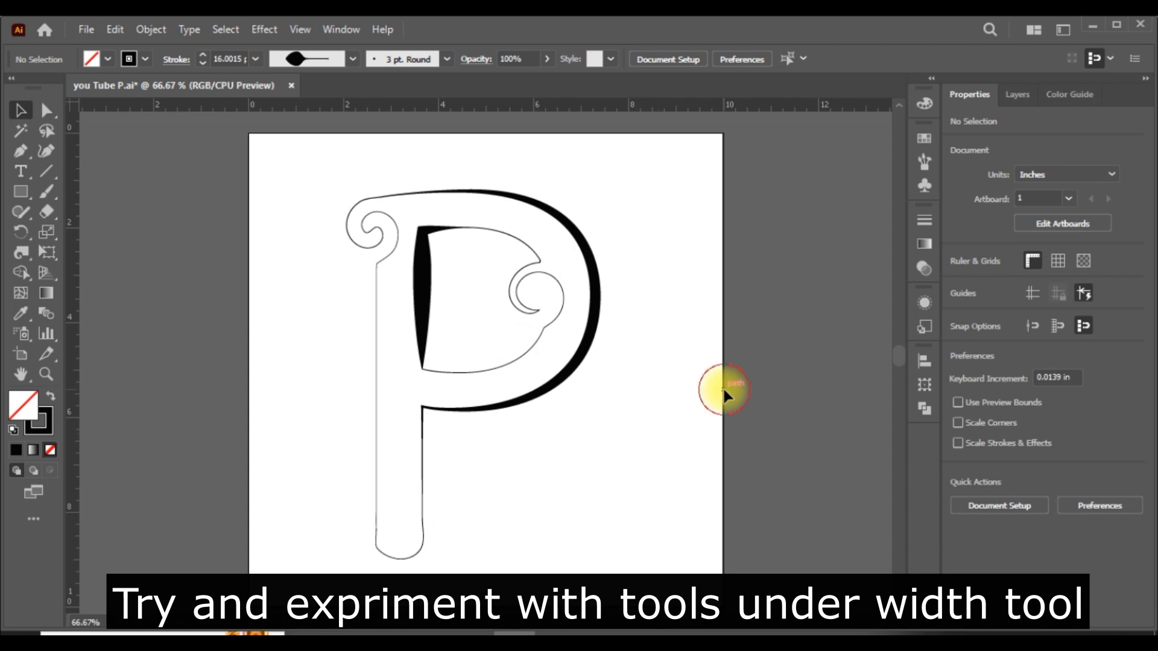
# - Select both the outer outline and the inner counter of the P and activate the Pucker tool
pyautogui.hotkey('ctrl', 'a')
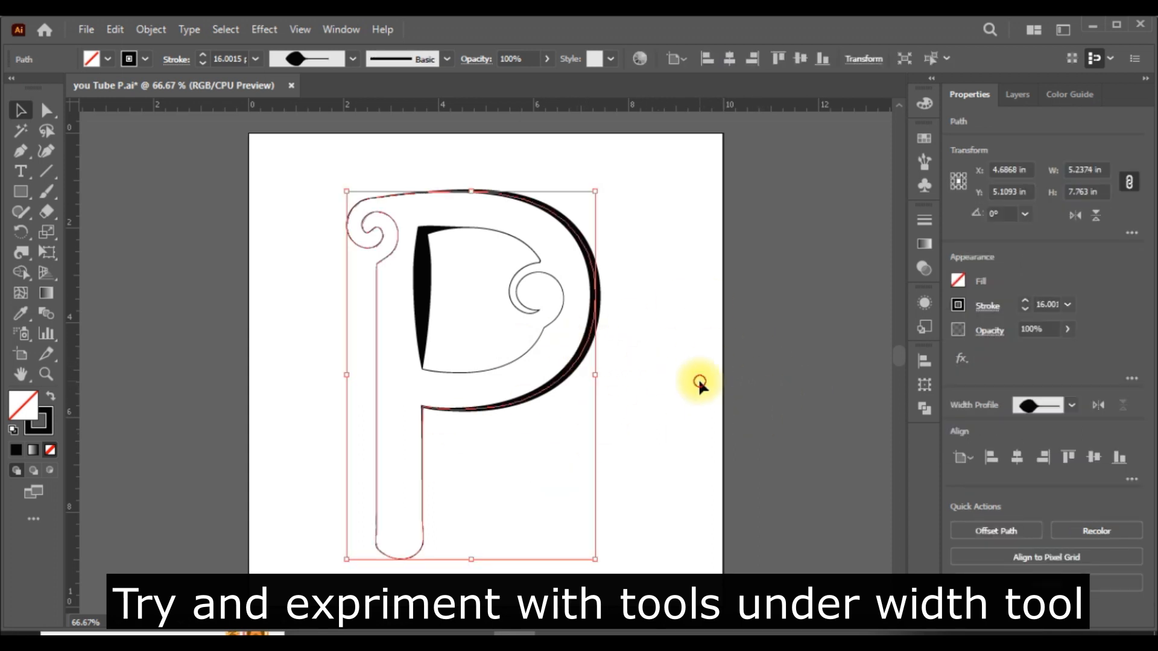
pyautogui.click(667, 279)
pyautogui.moveTo(671, 224); pyautogui.dragTo(310, 564)
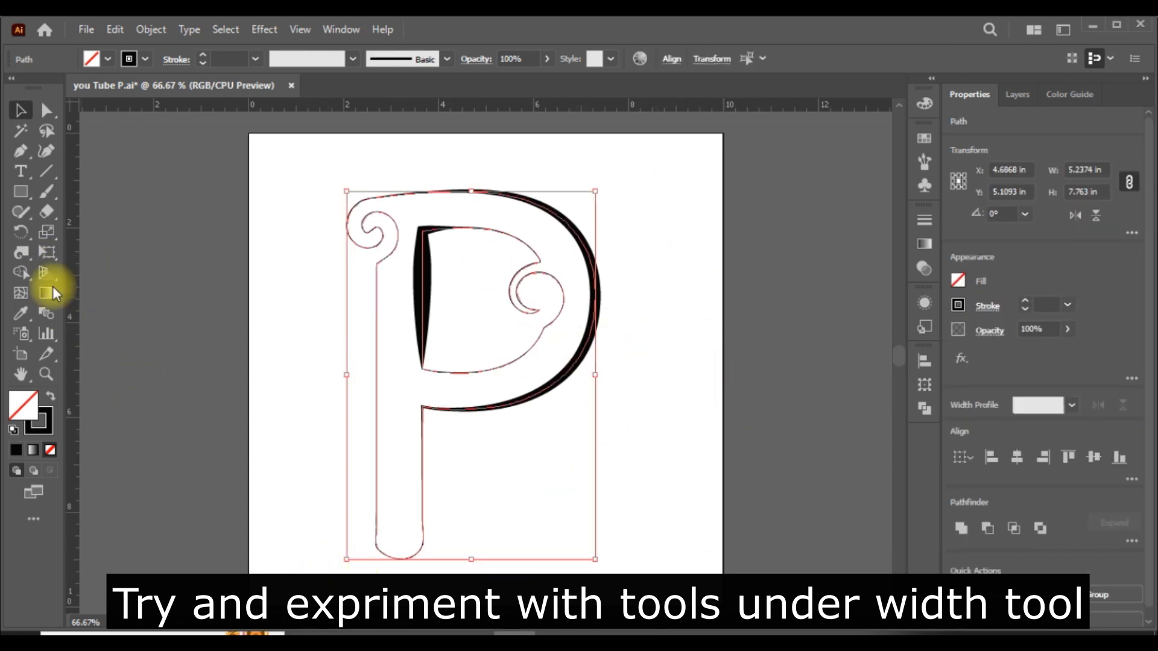
pyautogui.click(21, 254)
pyautogui.click(96, 315)
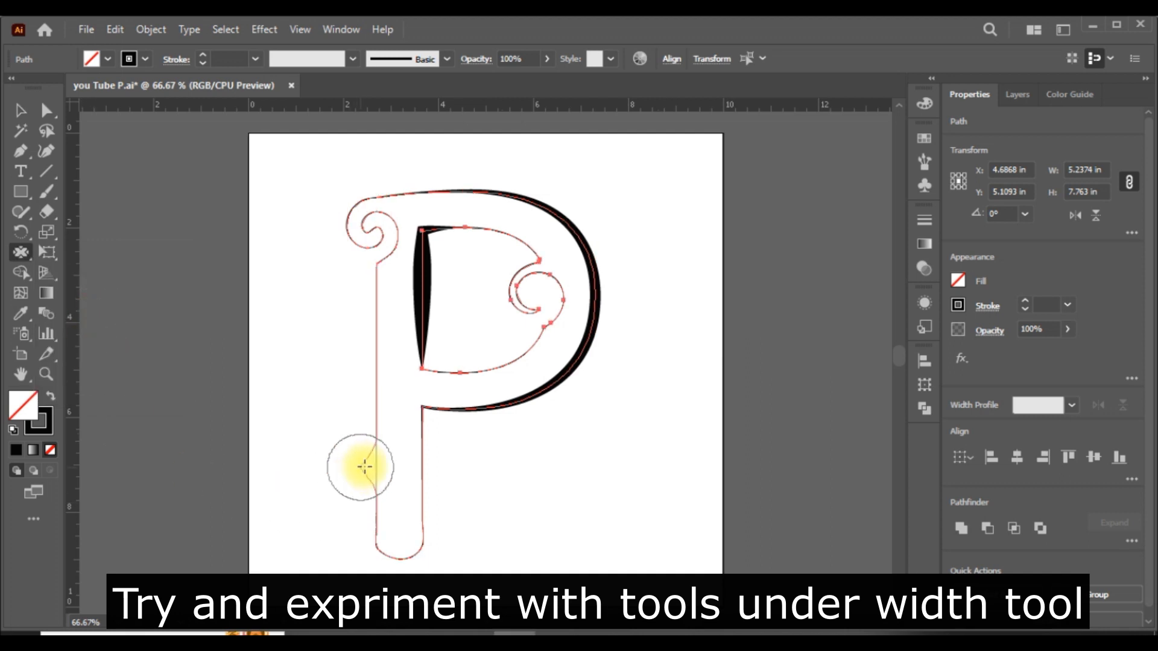
# - Try pulling spikes from the stem's lower outer edge and the bowl-stem corner with the Pucker tool, and undo them
pyautogui.moveTo(341, 467); pyautogui.dragTo(263, 479)
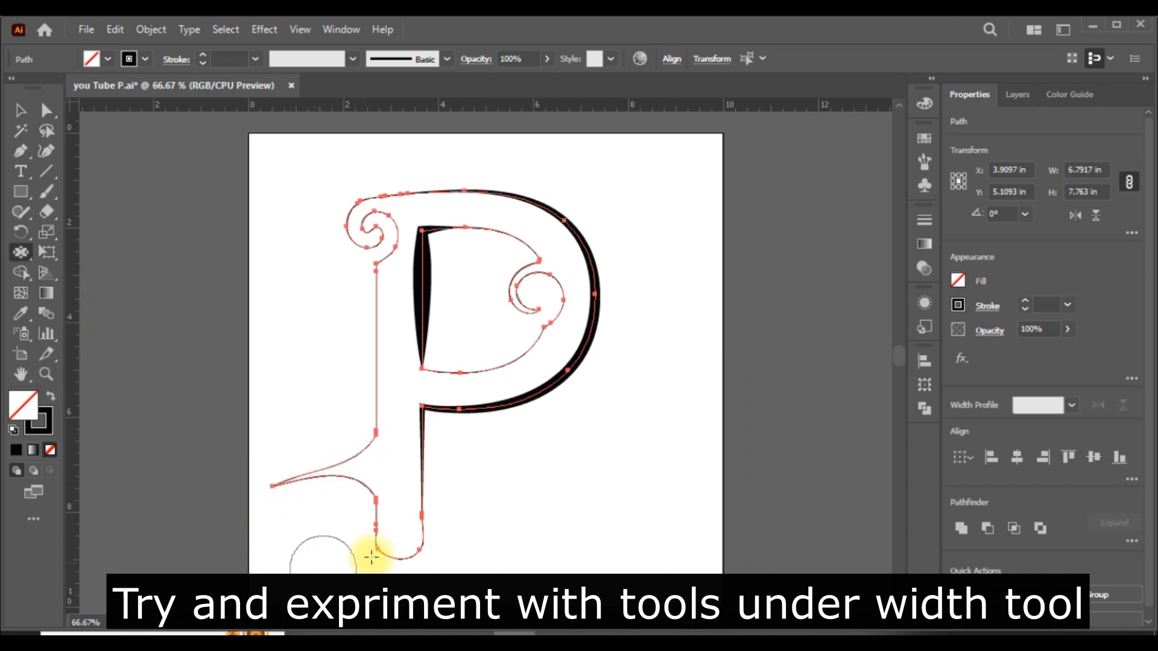
pyautogui.hotkey('ctrl', 'z')
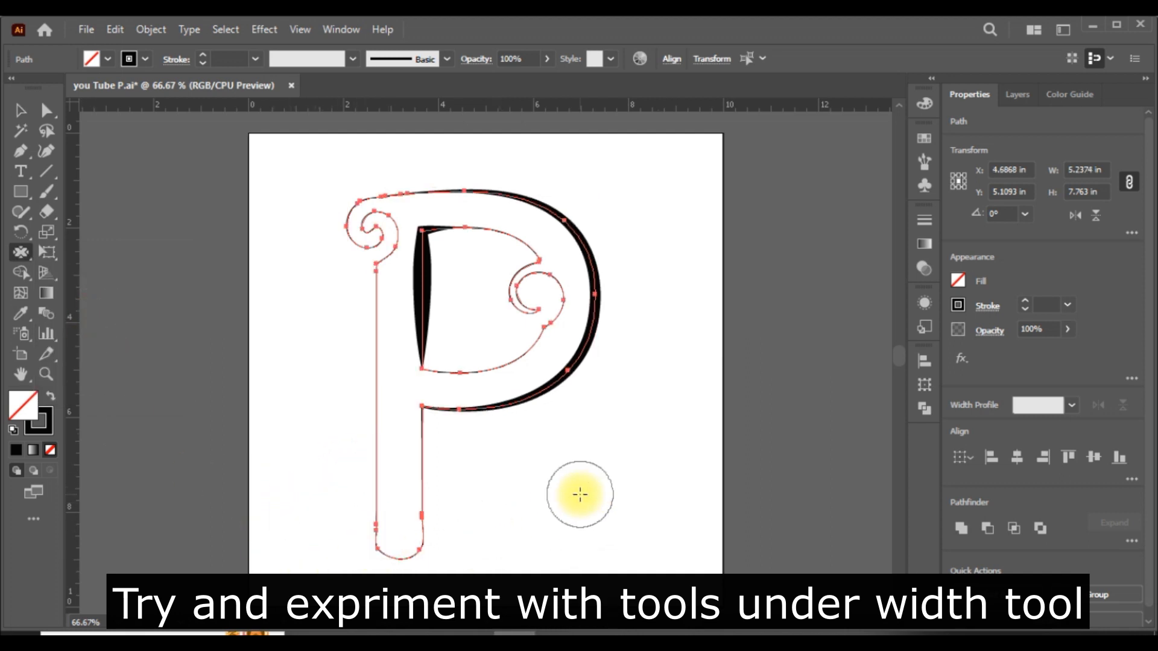
pyautogui.moveTo(421, 414)
pyautogui.mouseDown()
pyautogui.moveTo(416, 400)
pyautogui.moveTo(510, 471)
pyautogui.mouseUp()
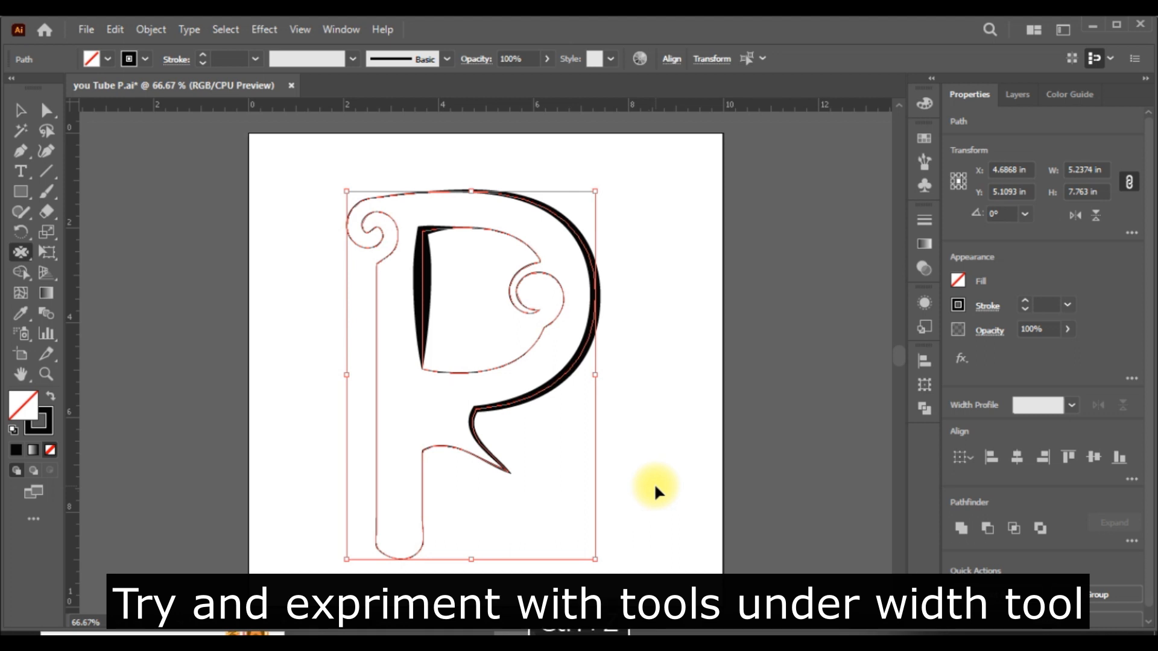
pyautogui.hotkey('ctrl', 'z')
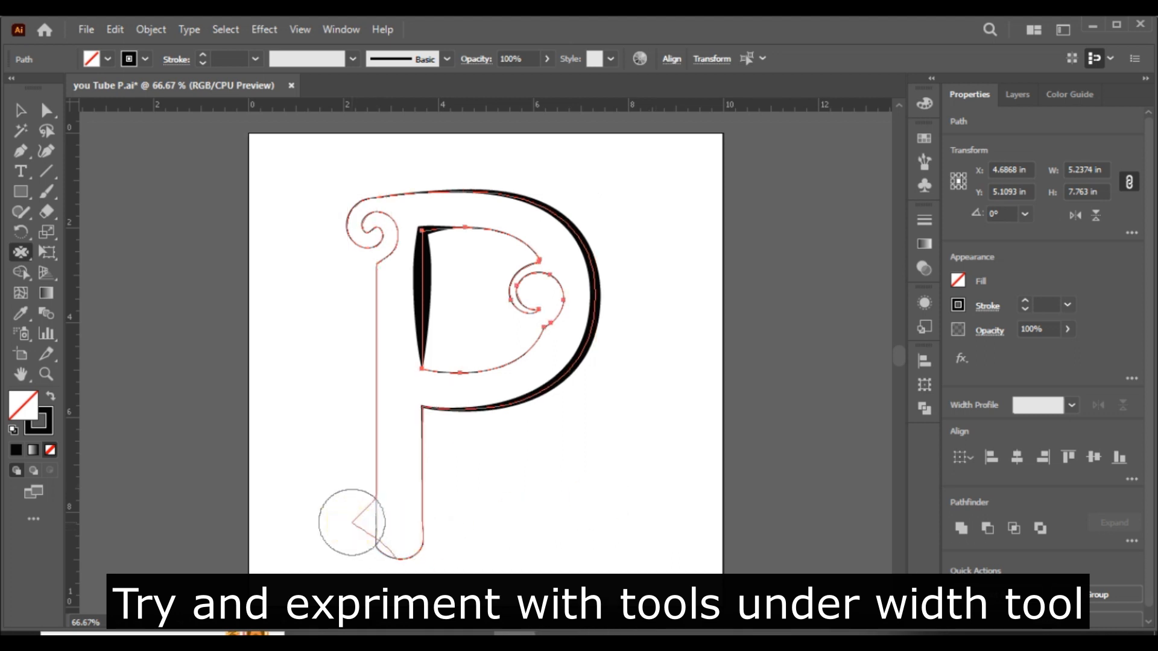
pyautogui.hotkey('ctrl', 'z')
pyautogui.hotkey('ctrl', 'z')
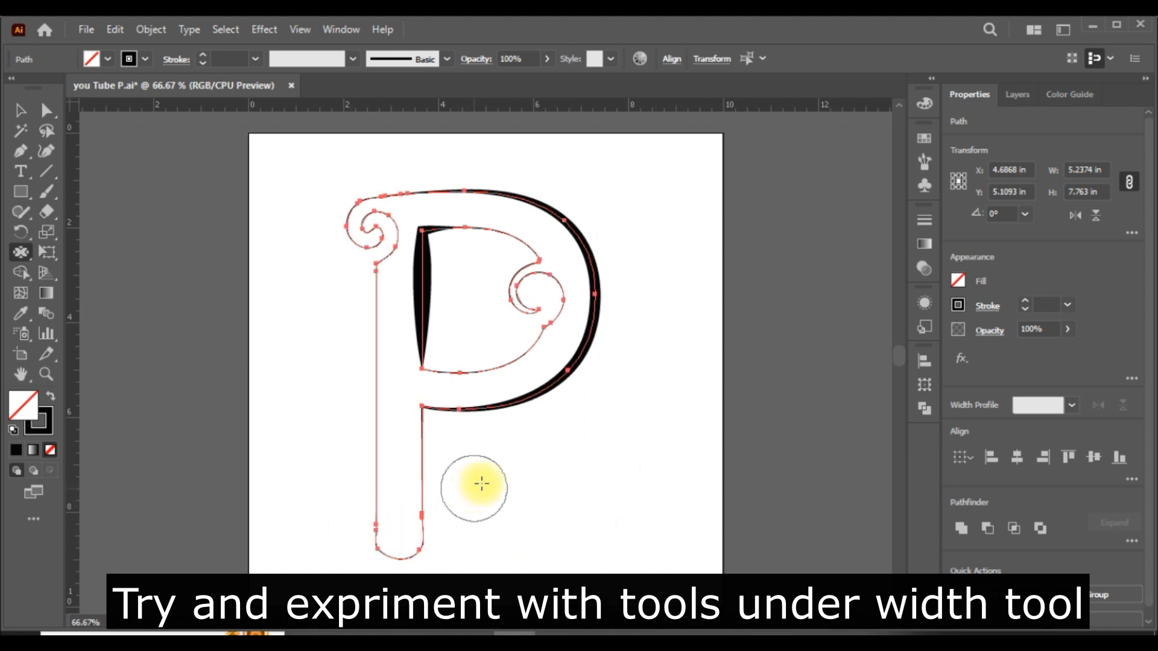
# - Try pulling the bowl's lower curve down to the stem and the counter's bottom edge upward, undoing each
pyautogui.moveTo(569, 377); pyautogui.dragTo(426, 465)
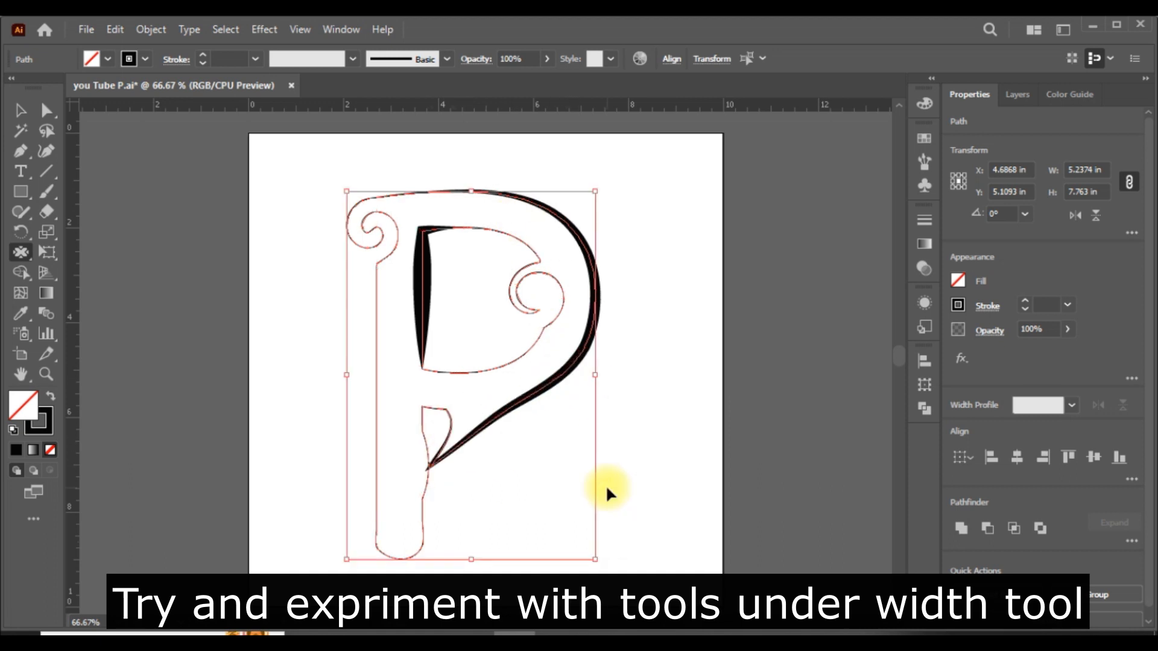
pyautogui.hotkey('ctrl', 'z')
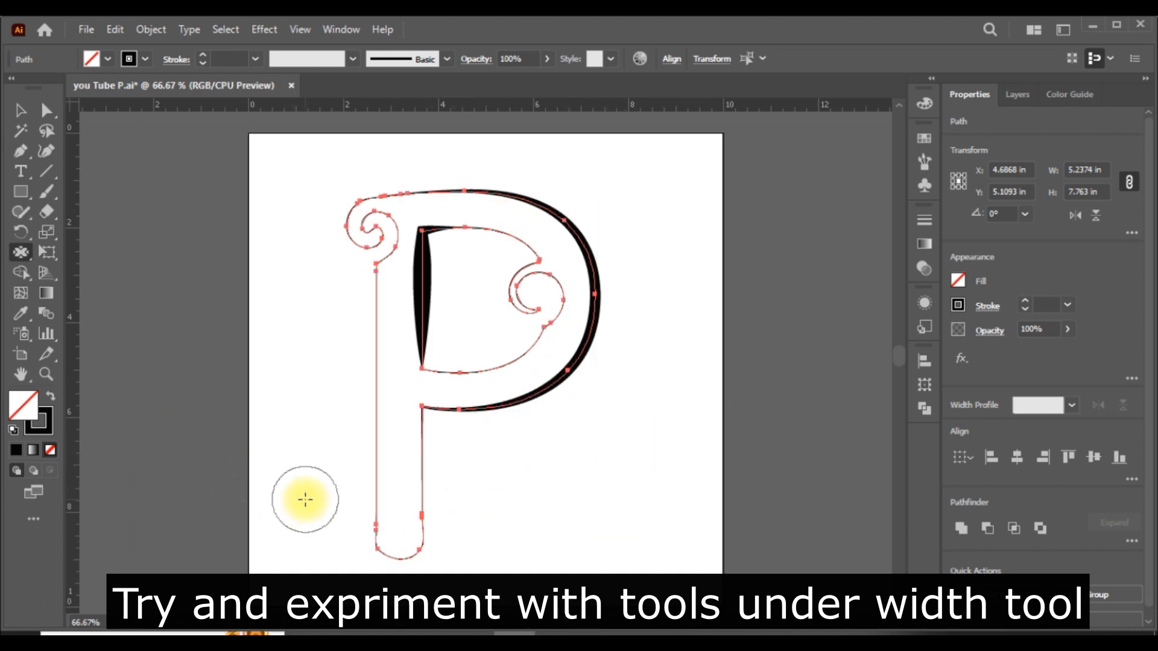
pyautogui.moveTo(444, 358)
pyautogui.mouseDown()
pyautogui.moveTo(464, 332)
pyautogui.moveTo(459, 281)
pyautogui.mouseUp()
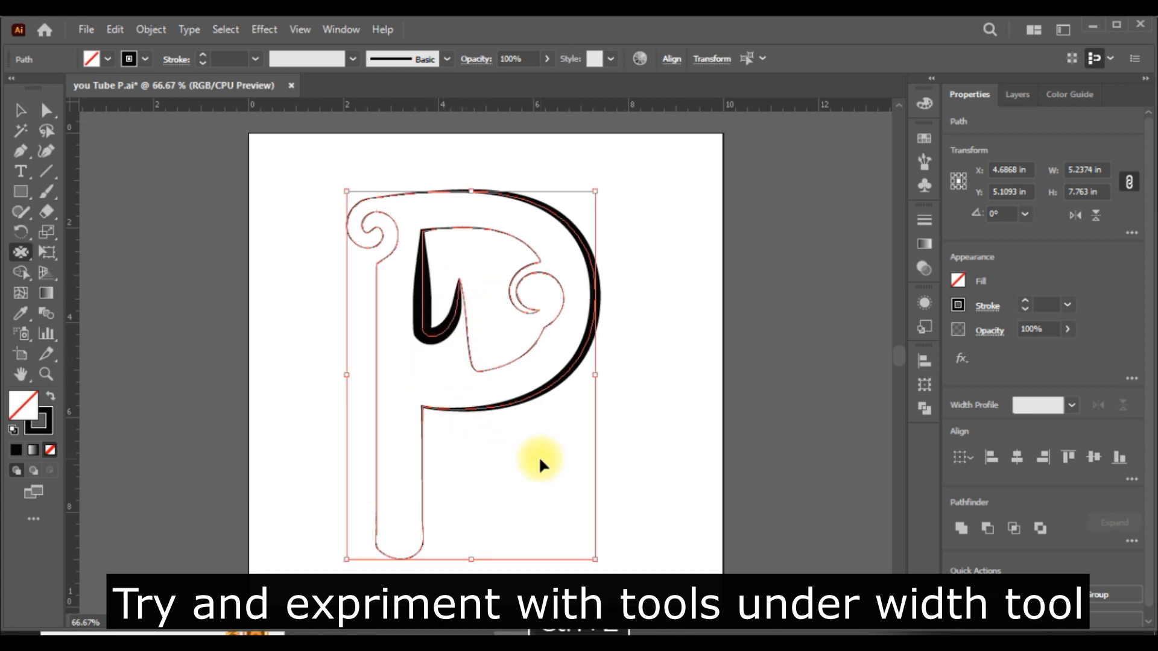
pyautogui.hotkey('ctrl', 'z')
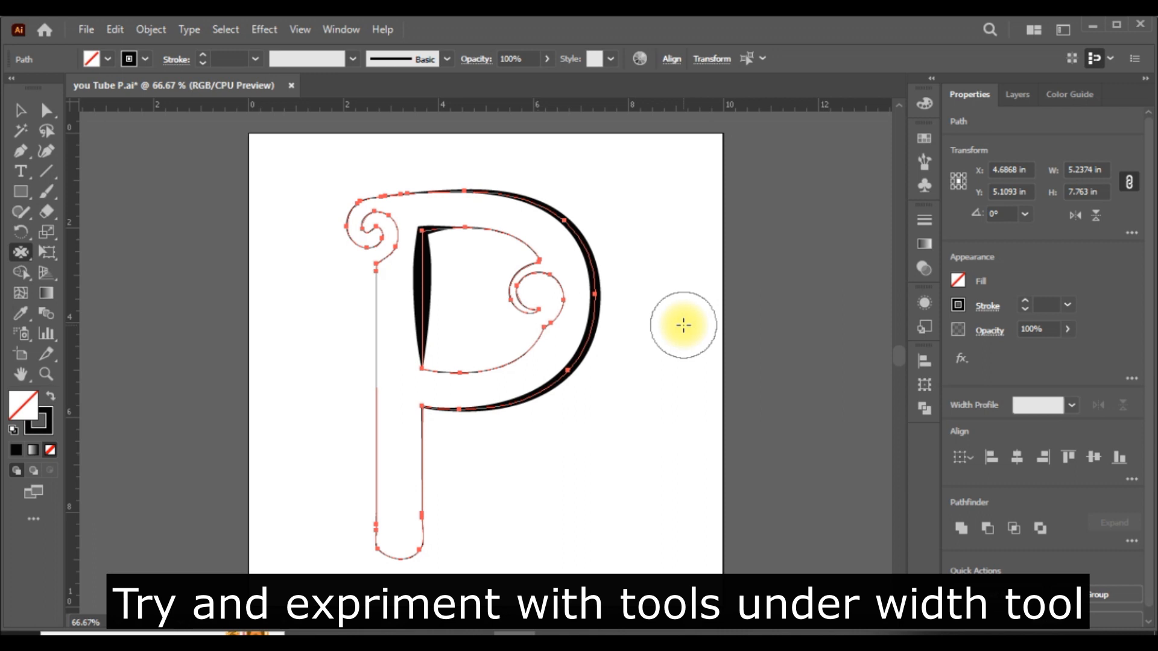
# - Try pulling a pointed spike outward from the upper middle of the stem's outer edge, and undo it
pyautogui.moveTo(375, 272)
pyautogui.mouseDown()
pyautogui.moveTo(372, 319)
pyautogui.moveTo(353, 342)
pyautogui.moveTo(349, 387)
pyautogui.moveTo(343, 349)
pyautogui.moveTo(392, 331)
pyautogui.mouseUp()
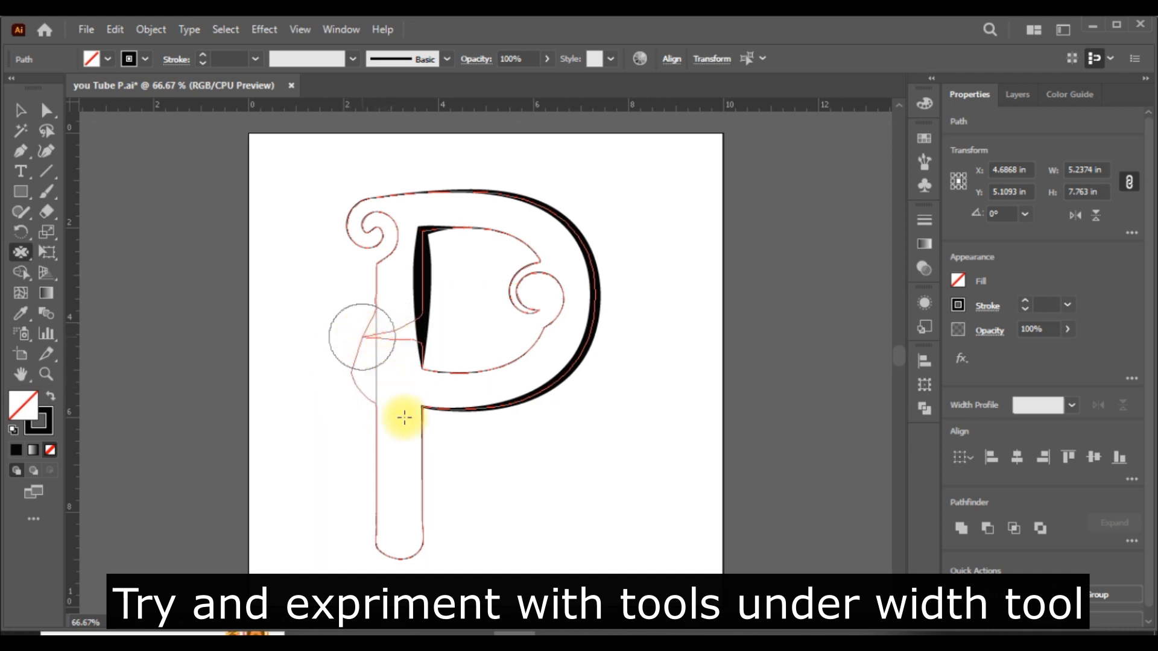
pyautogui.hotkey('ctrl', 'z')
pyautogui.moveTo(377, 331)
pyautogui.mouseDown()
pyautogui.moveTo(354, 363)
pyautogui.moveTo(338, 325)
pyautogui.mouseUp()
pyautogui.hotkey('ctrl', 'z')
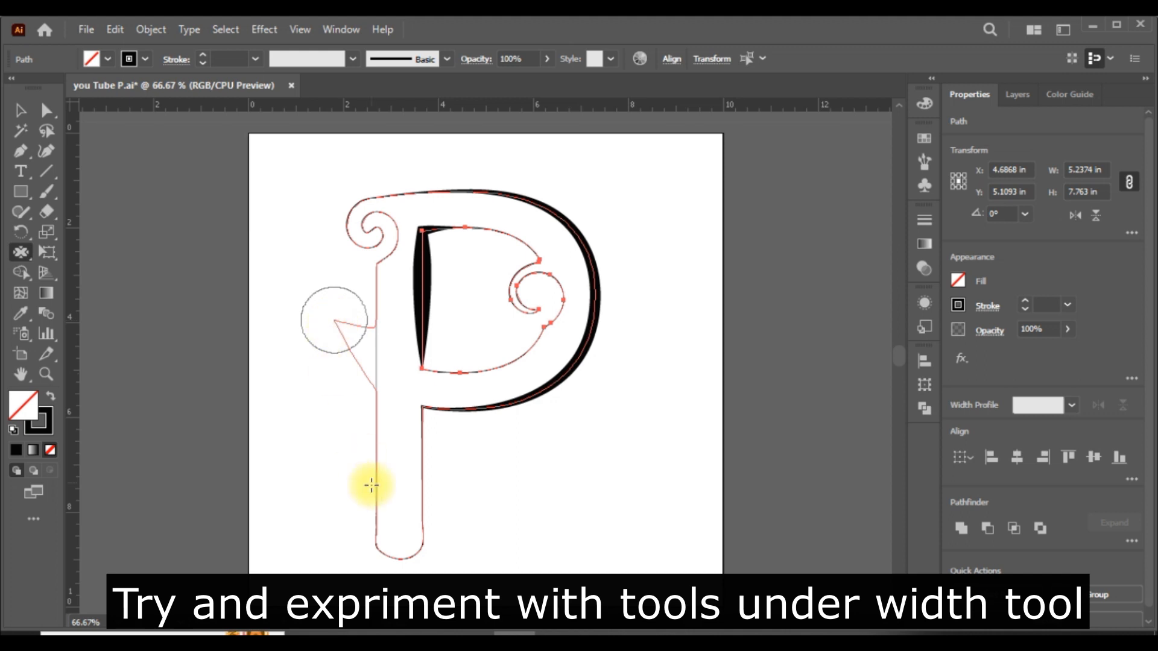
pyautogui.click(20, 109)
pyautogui.click(664, 424)
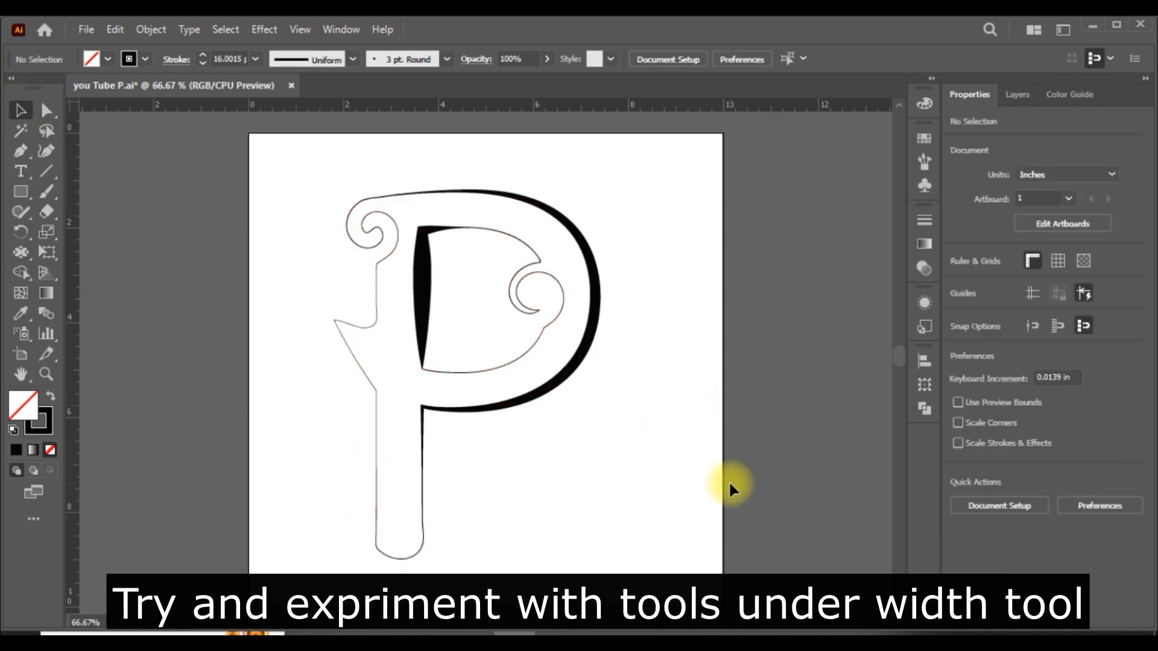
pyautogui.hotkey('ctrl', 'a')
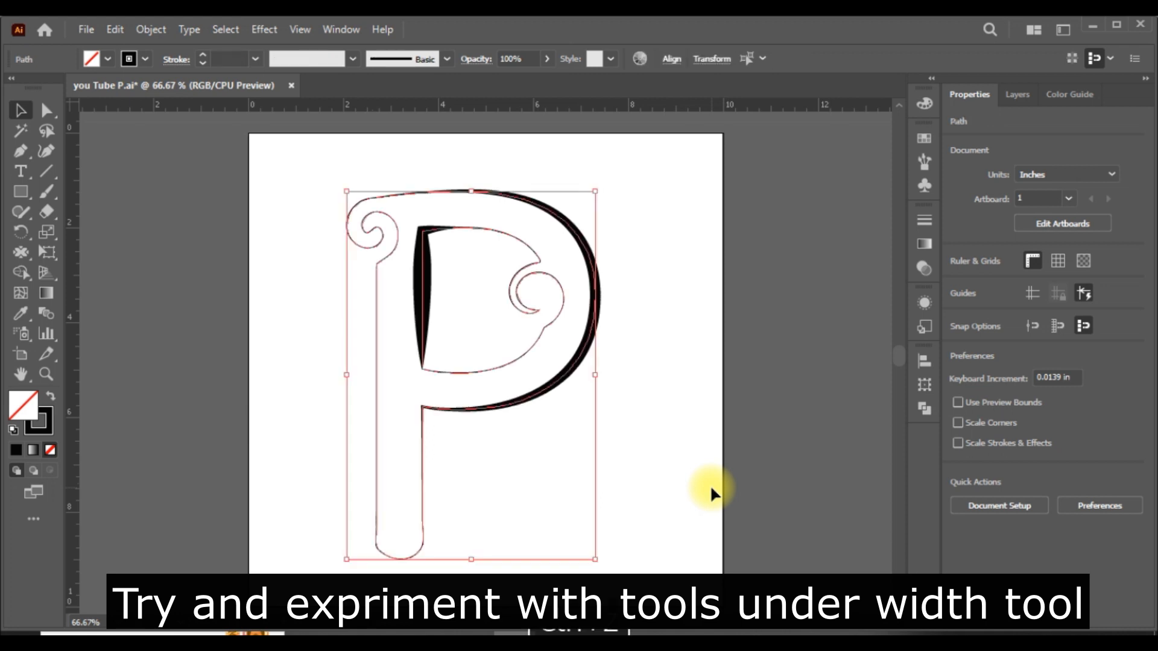
# - Pull the stem's bottom end toward the bowl side into a pointed foot with the Pucker tool, and deselect
pyautogui.click(21, 252)
pyautogui.moveTo(442, 530)
pyautogui.mouseDown()
pyautogui.moveTo(414, 546)
pyautogui.moveTo(463, 555)
pyautogui.mouseUp()
pyautogui.click(21, 111)
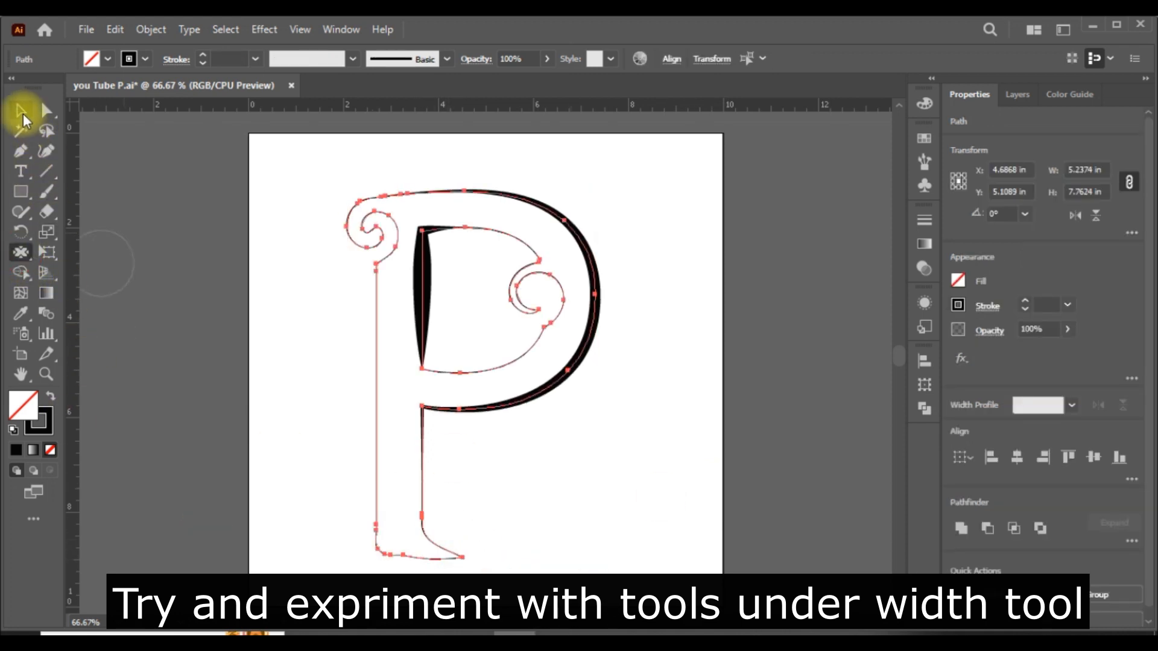
pyautogui.click(666, 503)
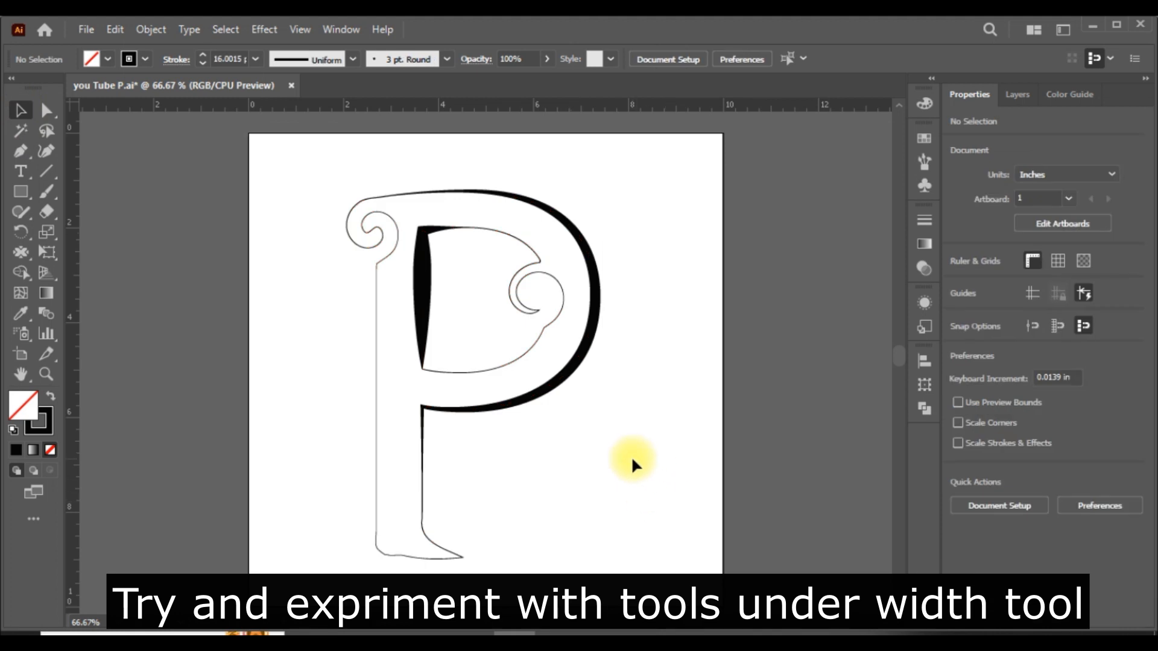
# - Distort the middle of the inner counter's thick vertical stroke slightly with the Bloat tool
pyautogui.click(17, 251)
pyautogui.click(90, 317)
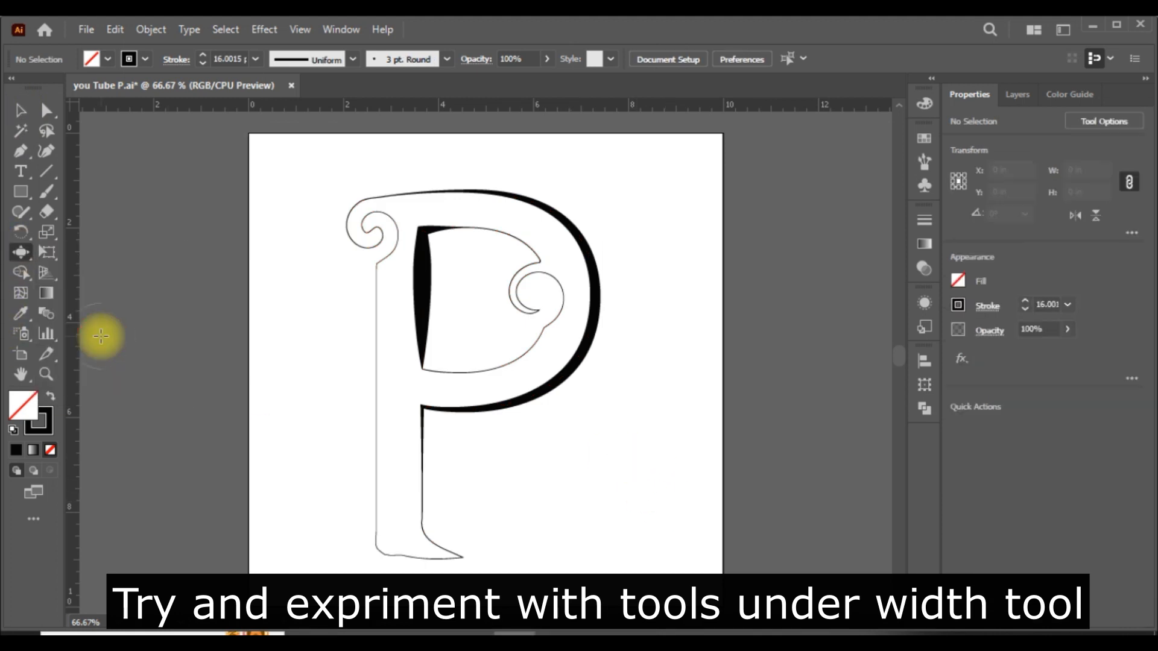
pyautogui.moveTo(454, 298); pyautogui.dragTo(457, 302)
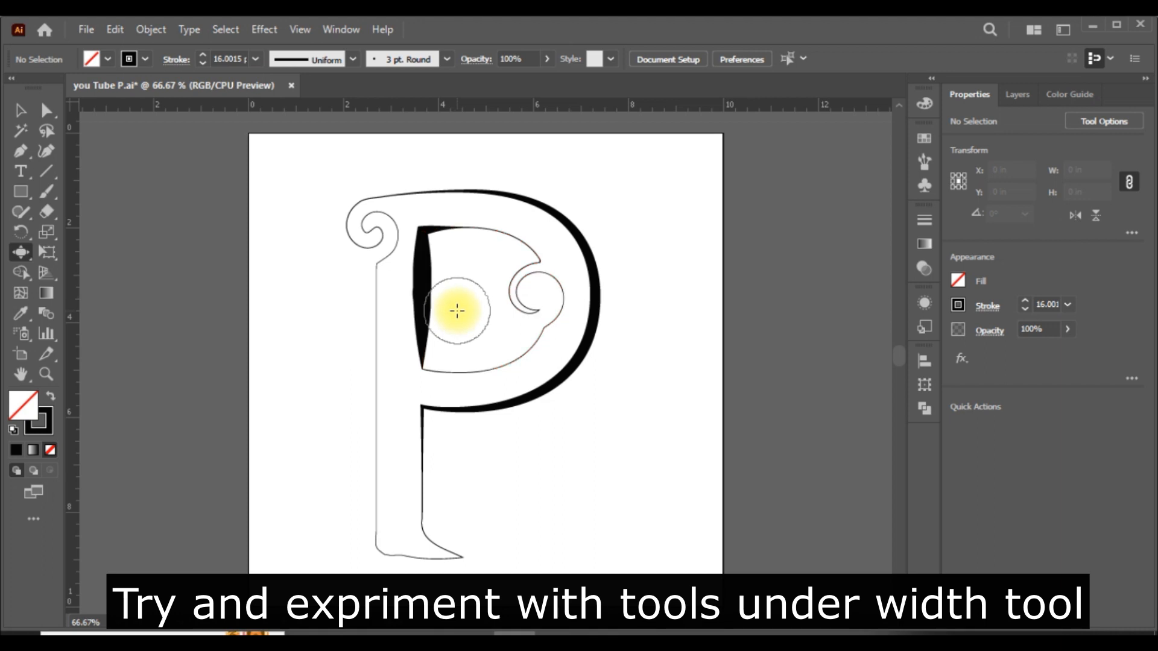
# - Try denting the stem's outer edge and undo it, and bulge the middle of the counter's thick vertical stroke toward the stem with the Bloat tool
pyautogui.moveTo(355, 352); pyautogui.dragTo(460, 349)
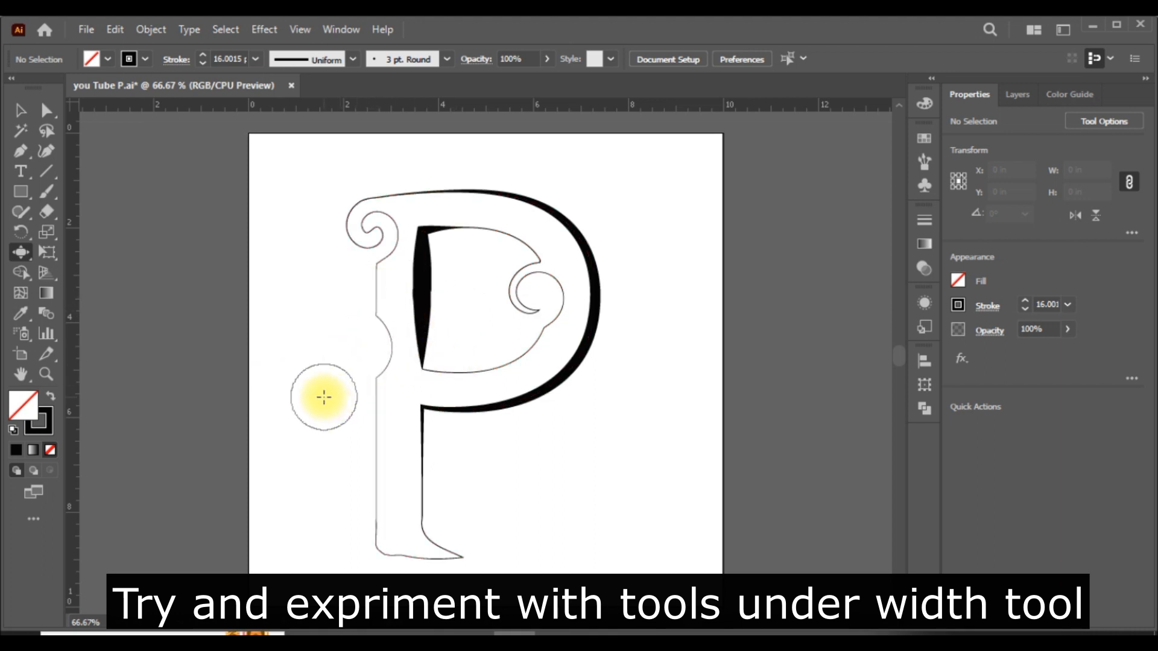
pyautogui.moveTo(473, 291)
pyautogui.mouseDown()
pyautogui.moveTo(450, 302)
pyautogui.moveTo(462, 320)
pyautogui.moveTo(465, 298)
pyautogui.moveTo(447, 299)
pyautogui.mouseUp()
pyautogui.click(21, 112)
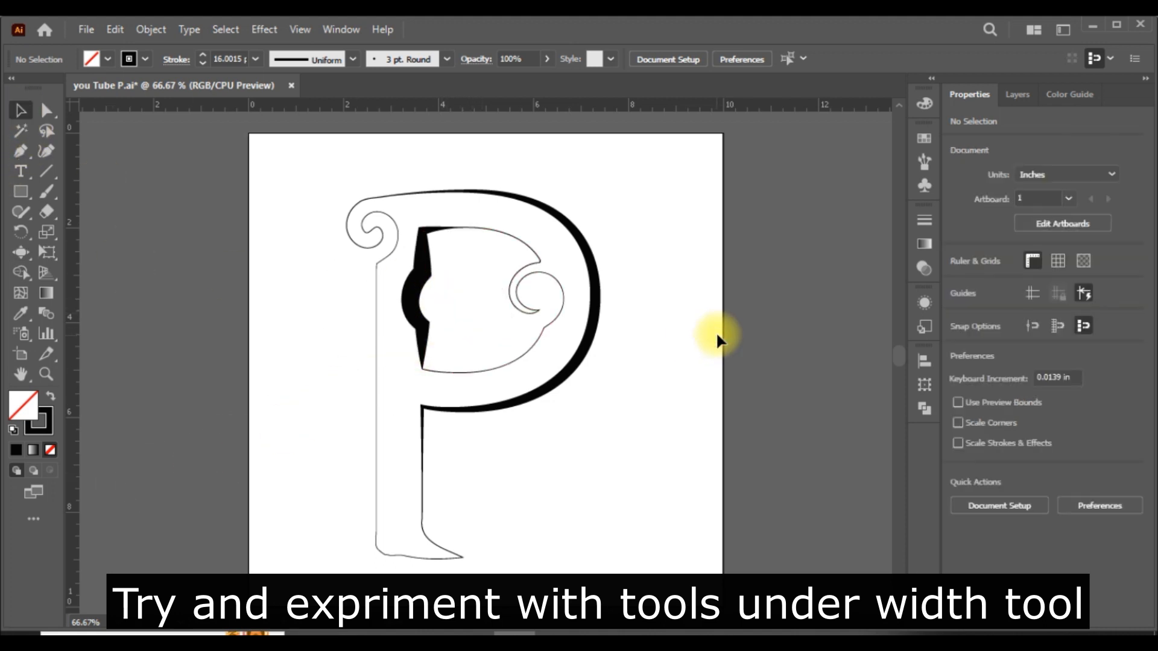
# - Dent the bowl's outer stroke inward at its upper curve and slightly at its lower curve with the Bloat tool
pyautogui.click(18, 254)
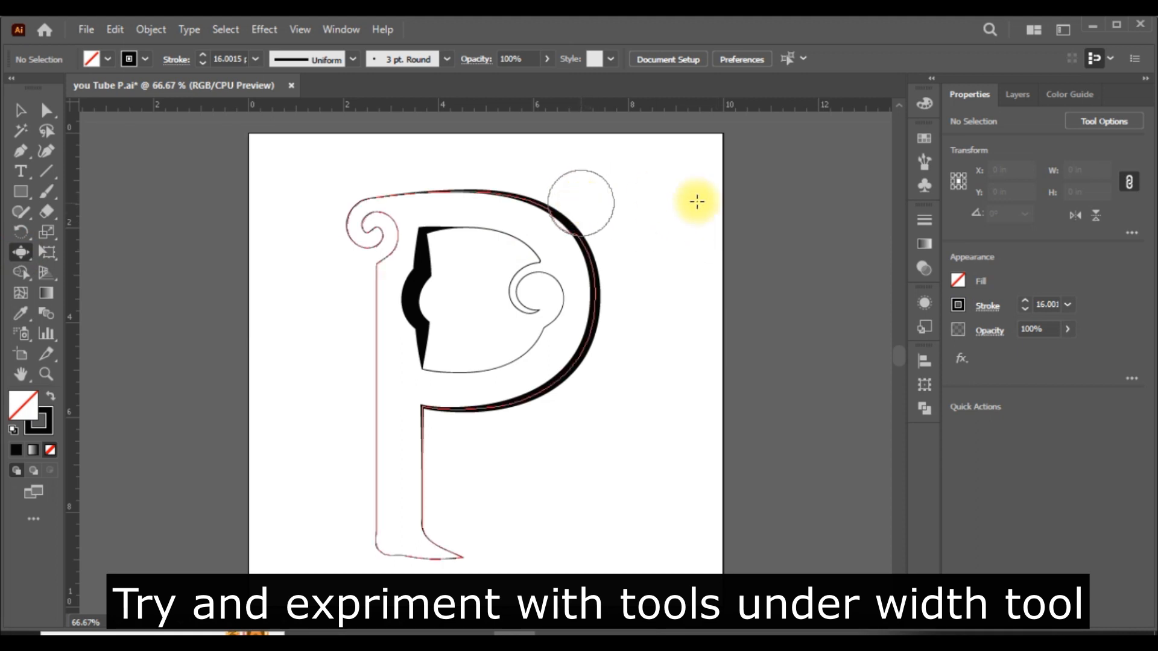
pyautogui.click(553, 443)
pyautogui.moveTo(554, 443); pyautogui.dragTo(530, 406)
pyautogui.hotkey('ctrl', 'z')
pyautogui.click(535, 423)
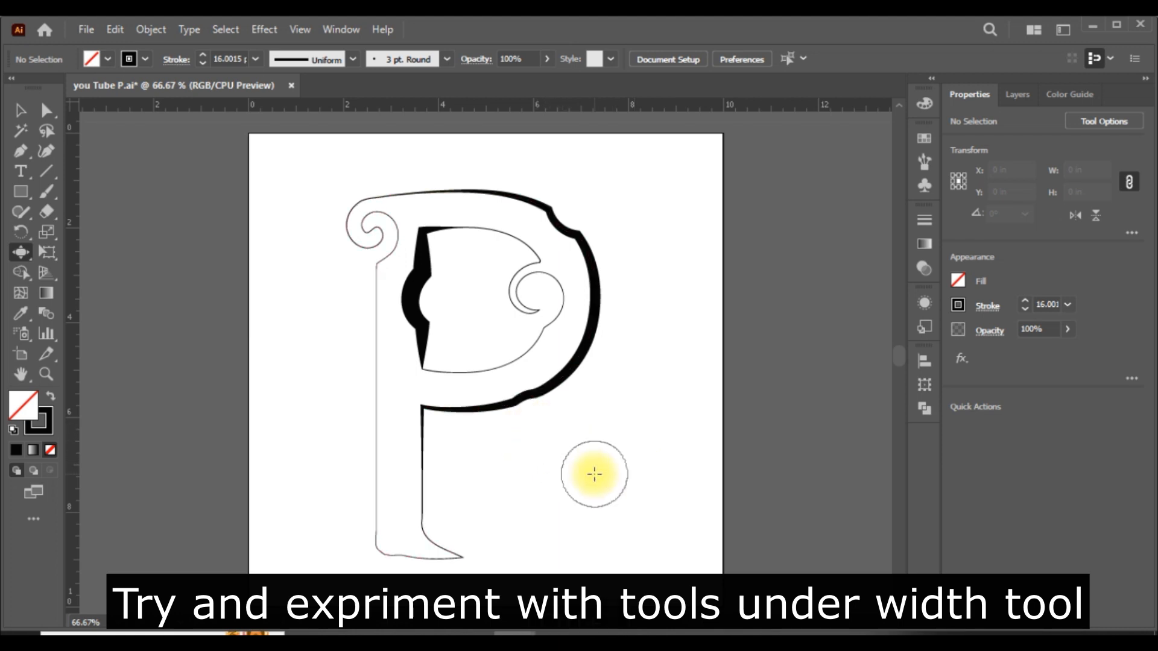
pyautogui.click(20, 110)
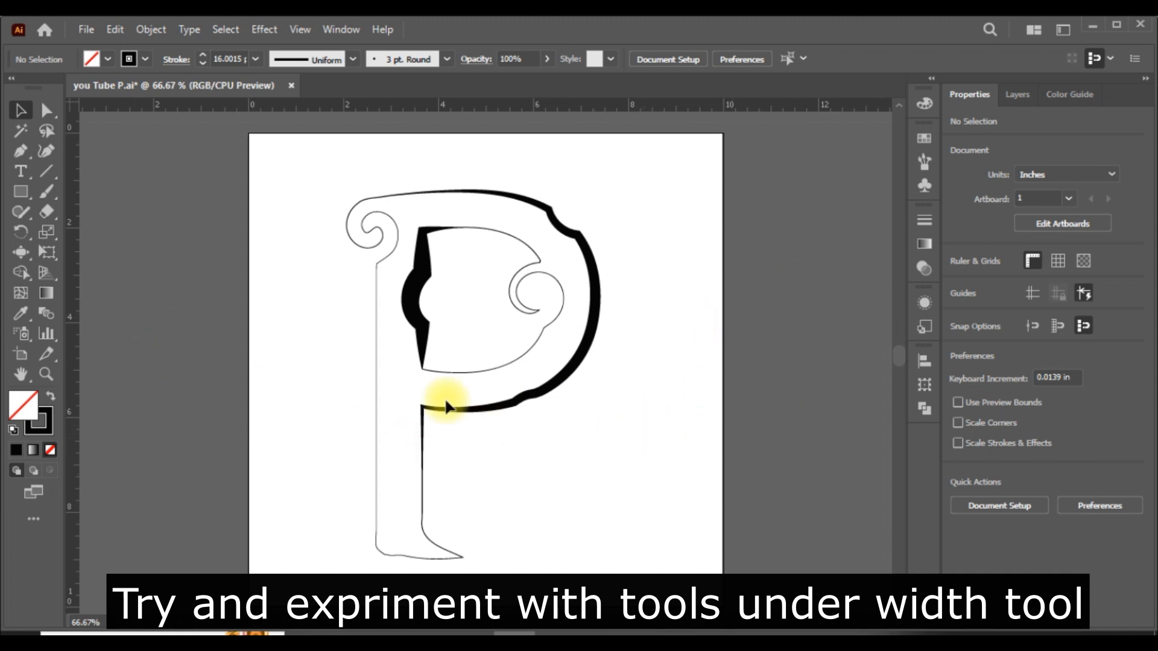
# - Try scalloping the upper middle of the stem's outer edge with the Scallop tool, and undo it
pyautogui.moveTo(20, 258); pyautogui.dragTo(88, 311)
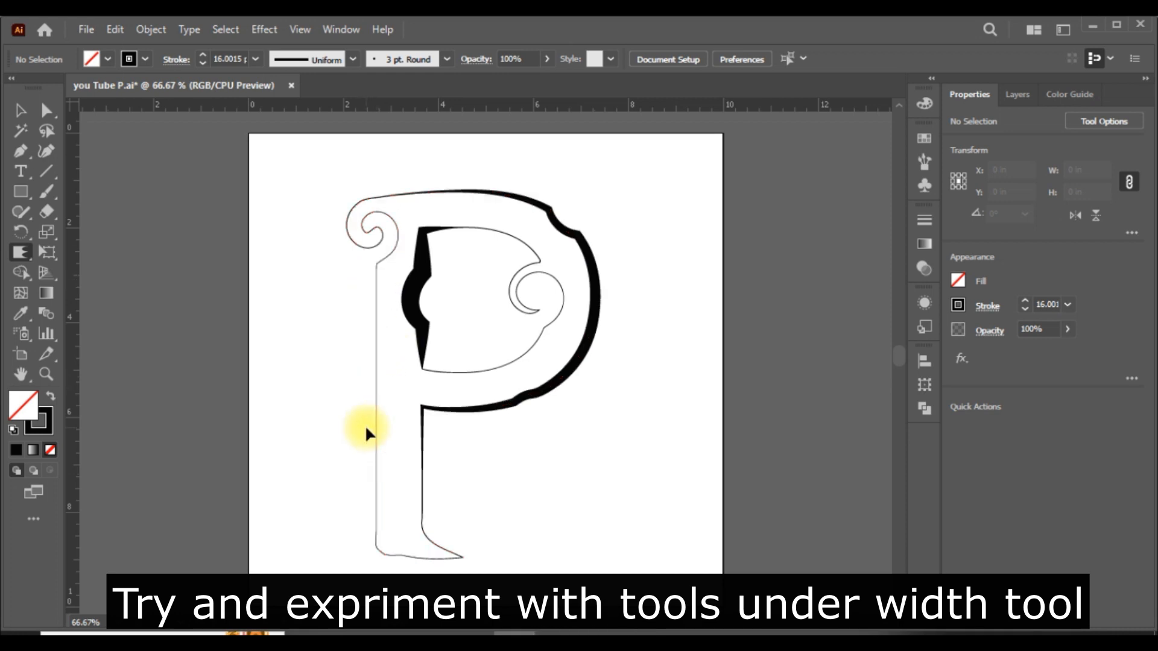
pyautogui.moveTo(374, 306); pyautogui.dragTo(345, 325)
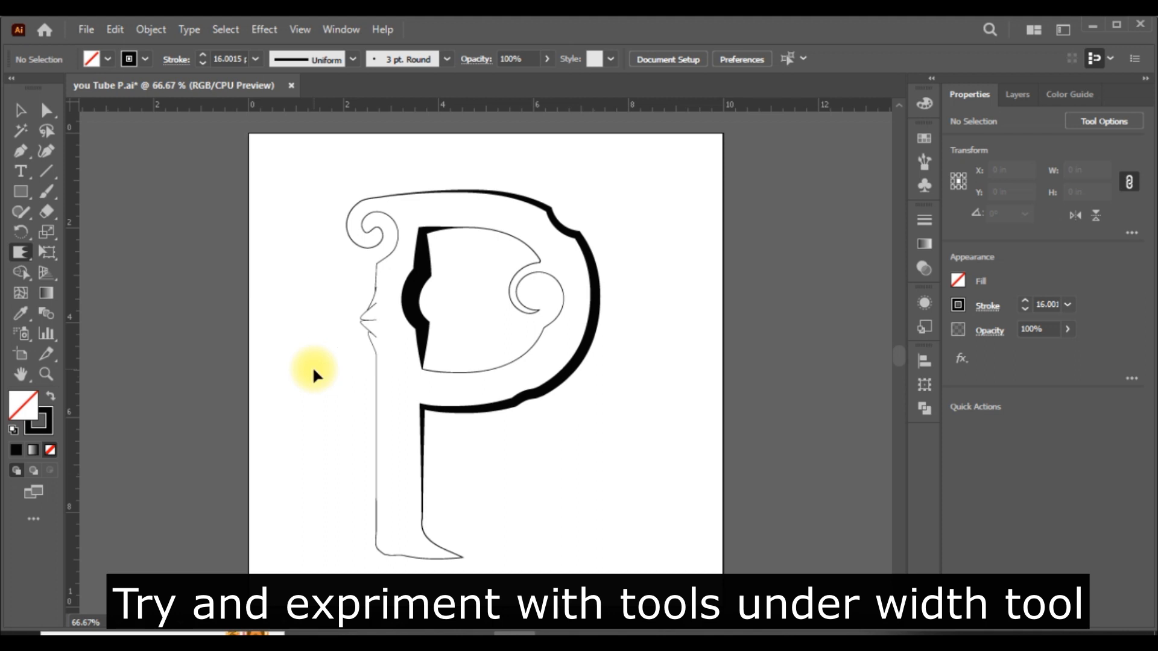
pyautogui.hotkey('ctrl', 'z')
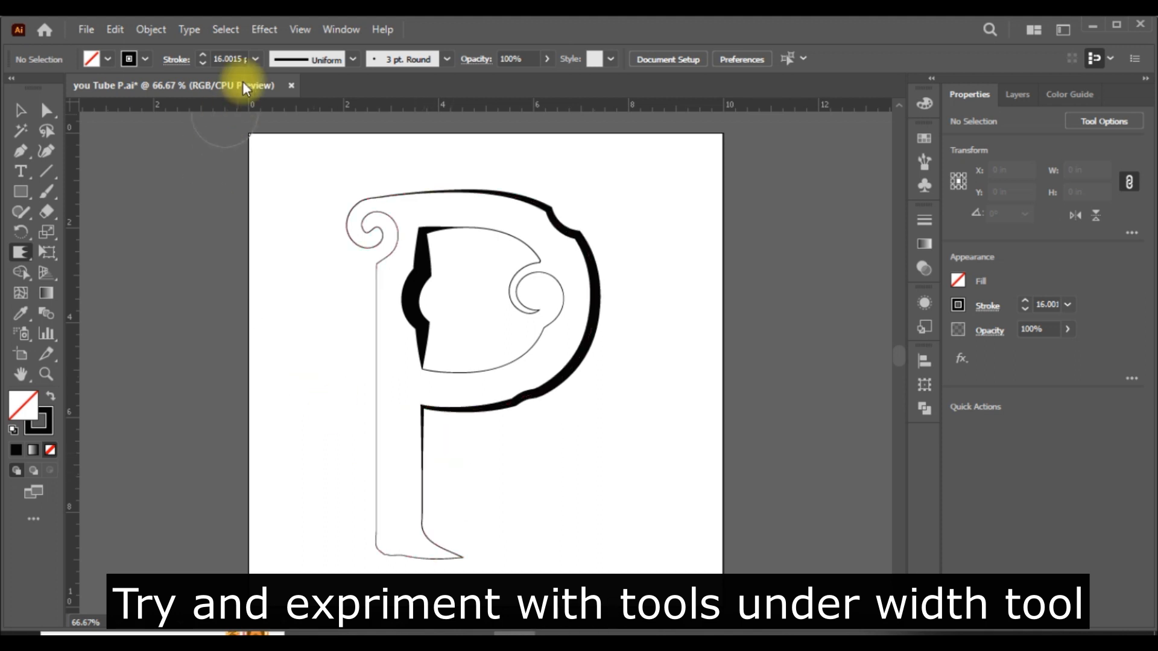
pyautogui.press('Return')
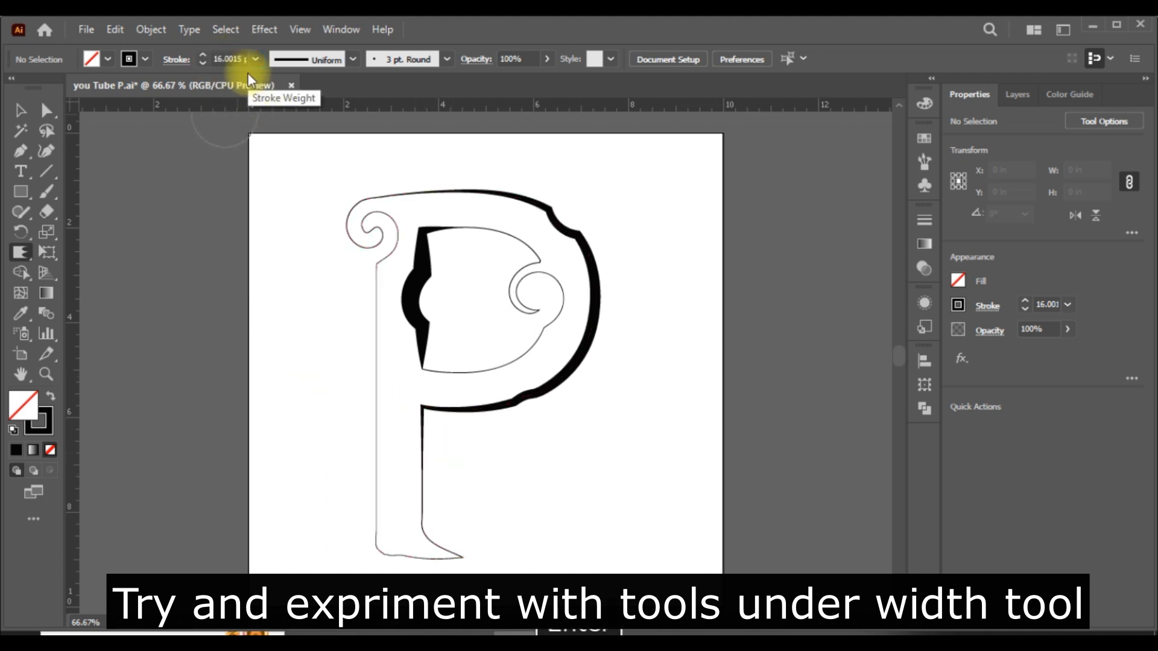
pyautogui.click(446, 59)
pyautogui.click(446, 60)
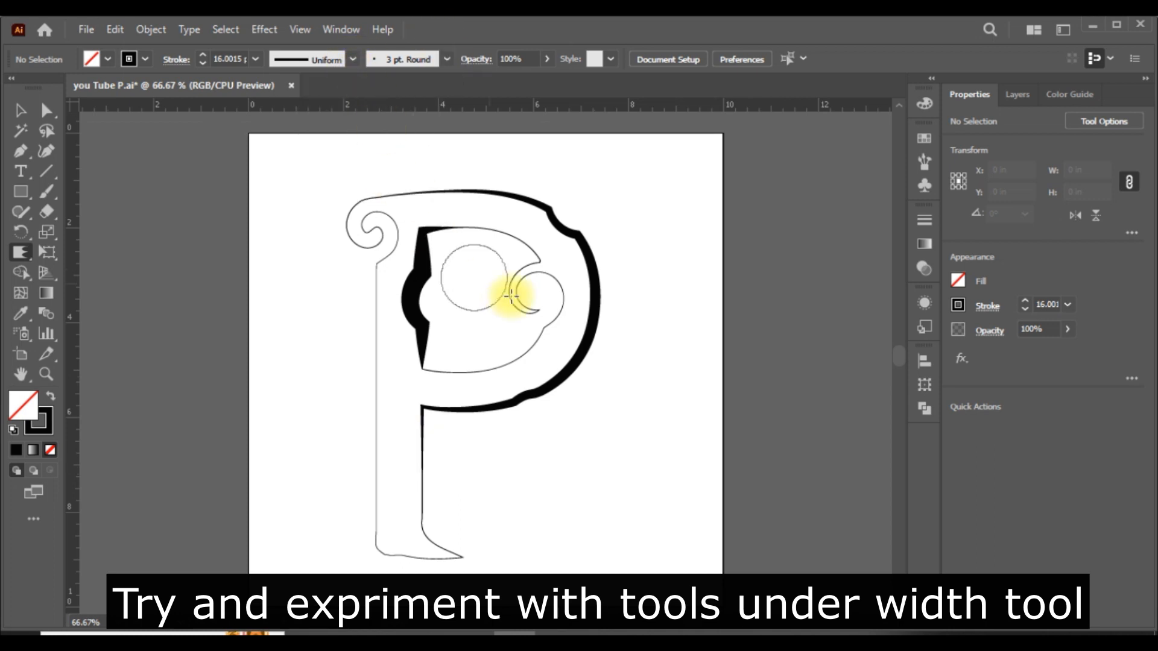
pyautogui.click(151, 29)
pyautogui.click(154, 31)
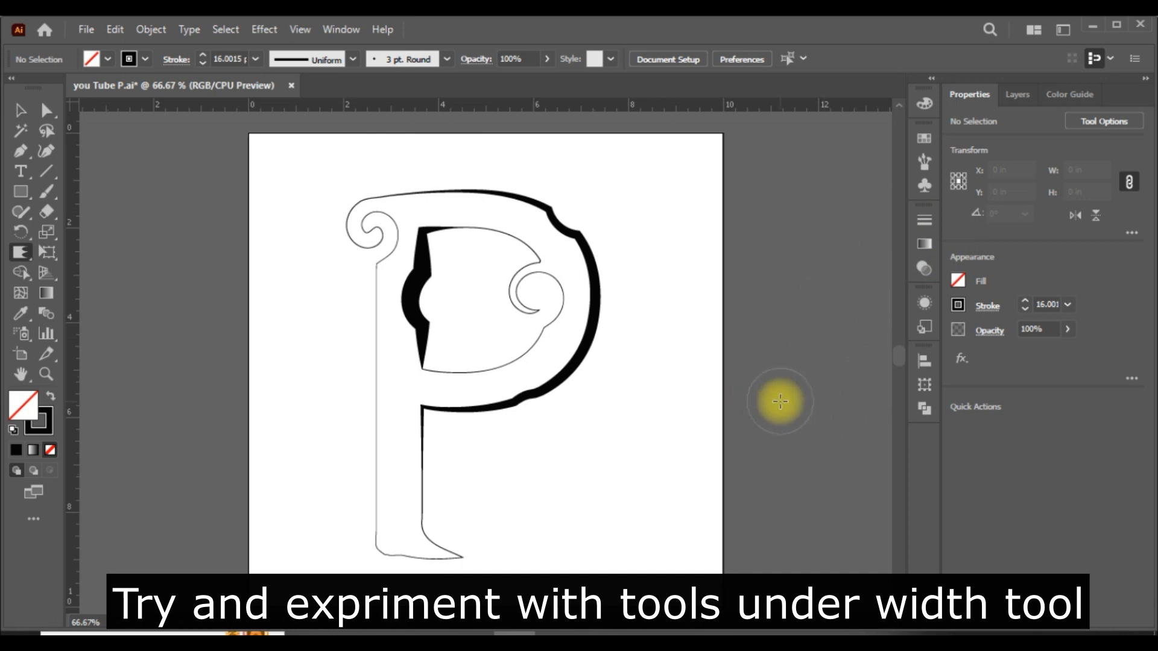
pyautogui.click(353, 59)
pyautogui.click(310, 211)
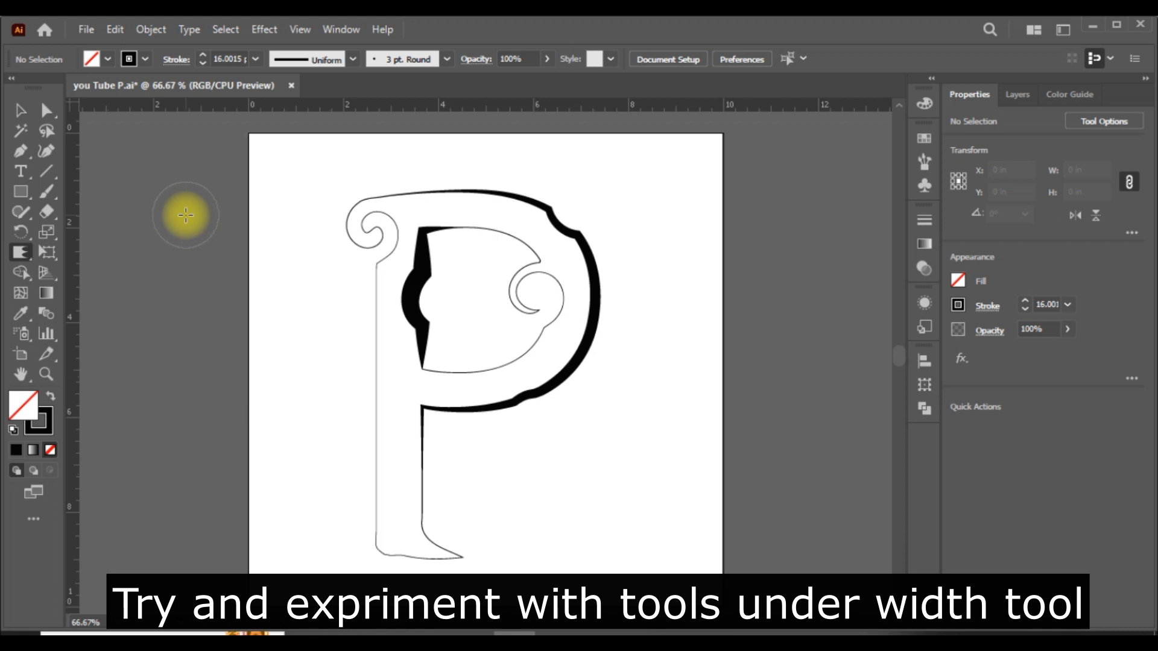
# - Set the Scallop tool's detail to 1 and scallop the stem's inner edge below the bowl
pyautogui.doubleClick(21, 253)
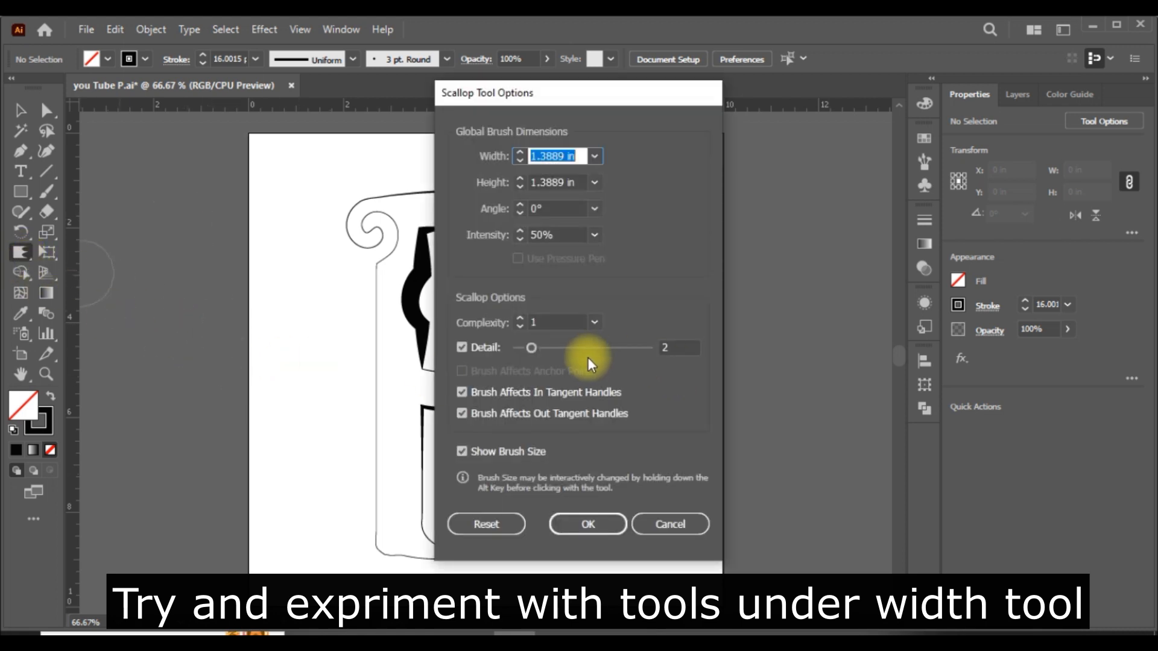
pyautogui.click(669, 347)
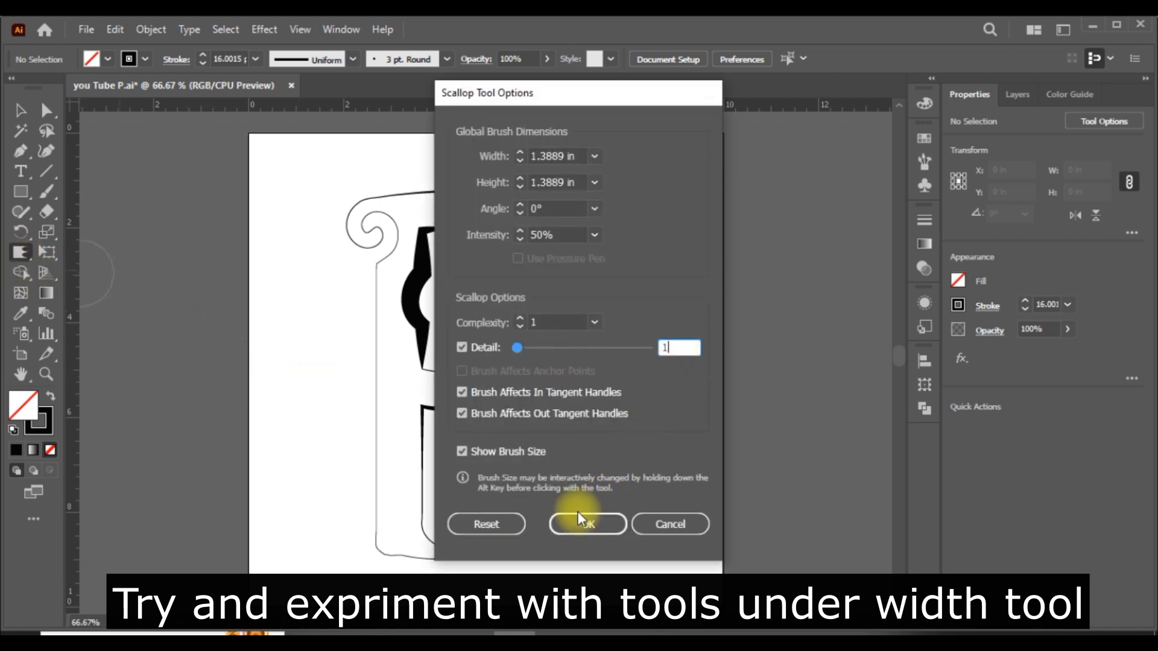
pyautogui.click(590, 523)
pyautogui.moveTo(425, 462)
pyautogui.mouseDown()
pyautogui.moveTo(419, 473)
pyautogui.moveTo(458, 484)
pyautogui.moveTo(586, 504)
pyautogui.mouseUp()
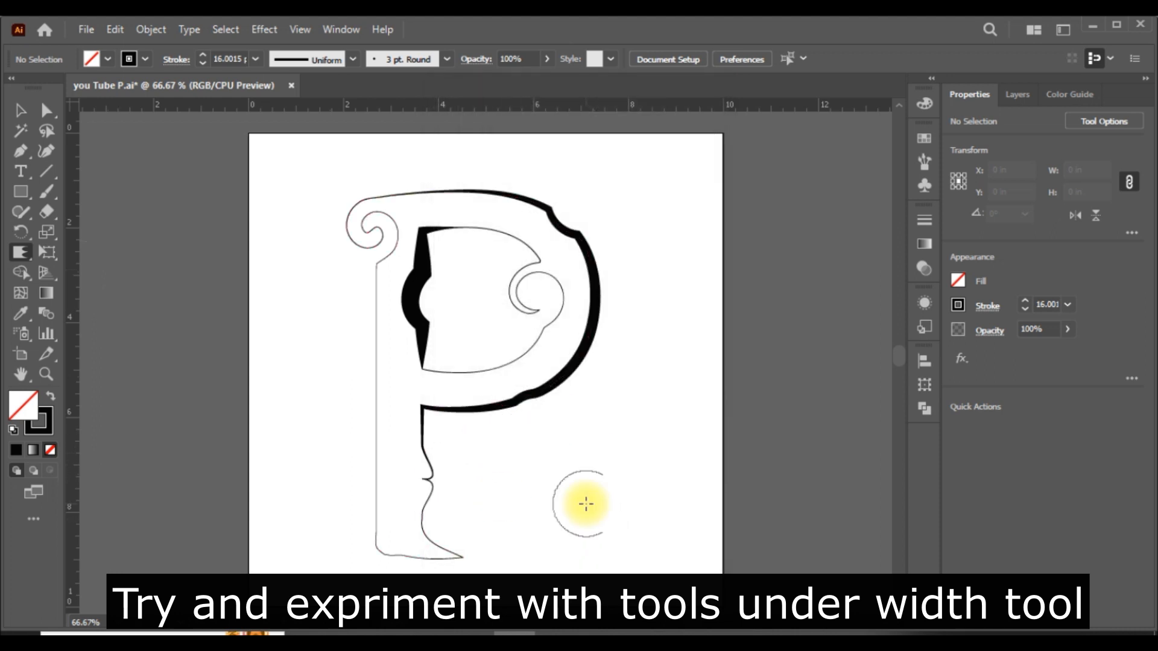
# - Try scalloping the stem's outer edge near its foot and at its upper middle, undoing each
pyautogui.moveTo(368, 507)
pyautogui.mouseDown()
pyautogui.moveTo(374, 491)
pyautogui.moveTo(360, 509)
pyautogui.moveTo(585, 522)
pyautogui.mouseUp()
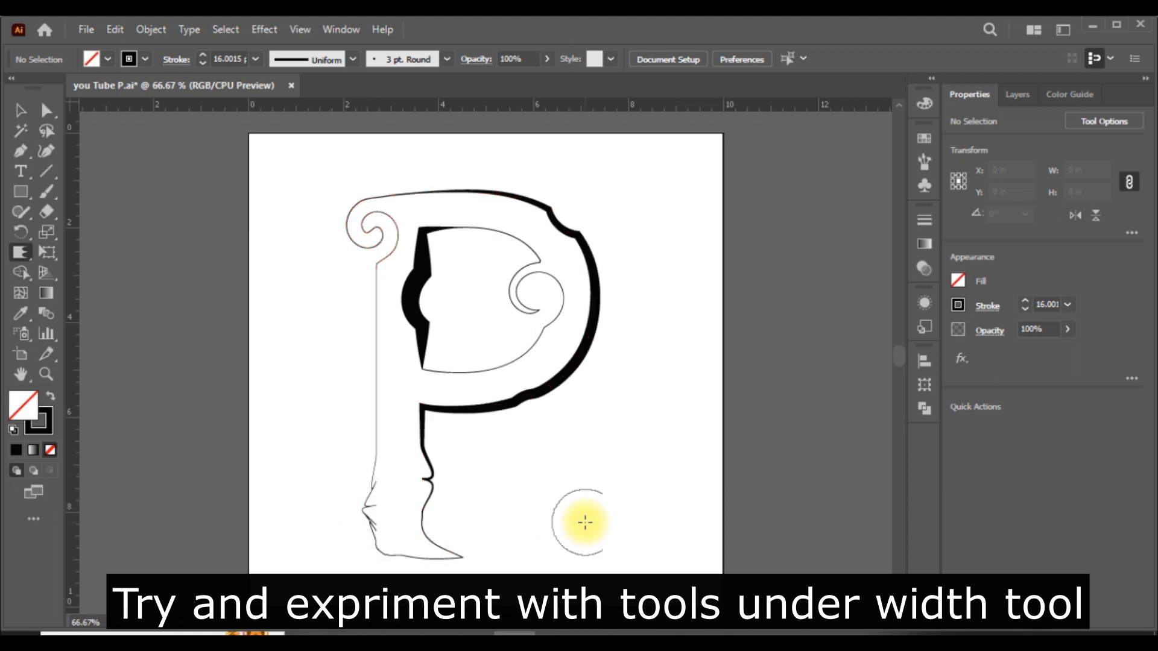
pyautogui.doubleClick(20, 253)
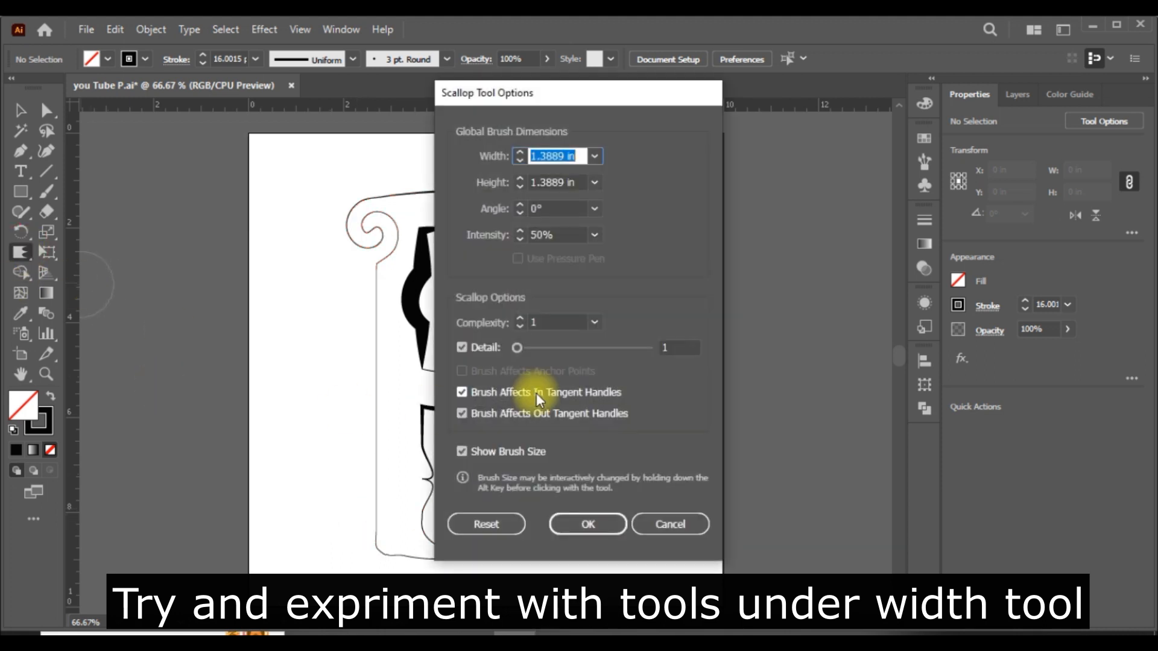
pyautogui.click(587, 524)
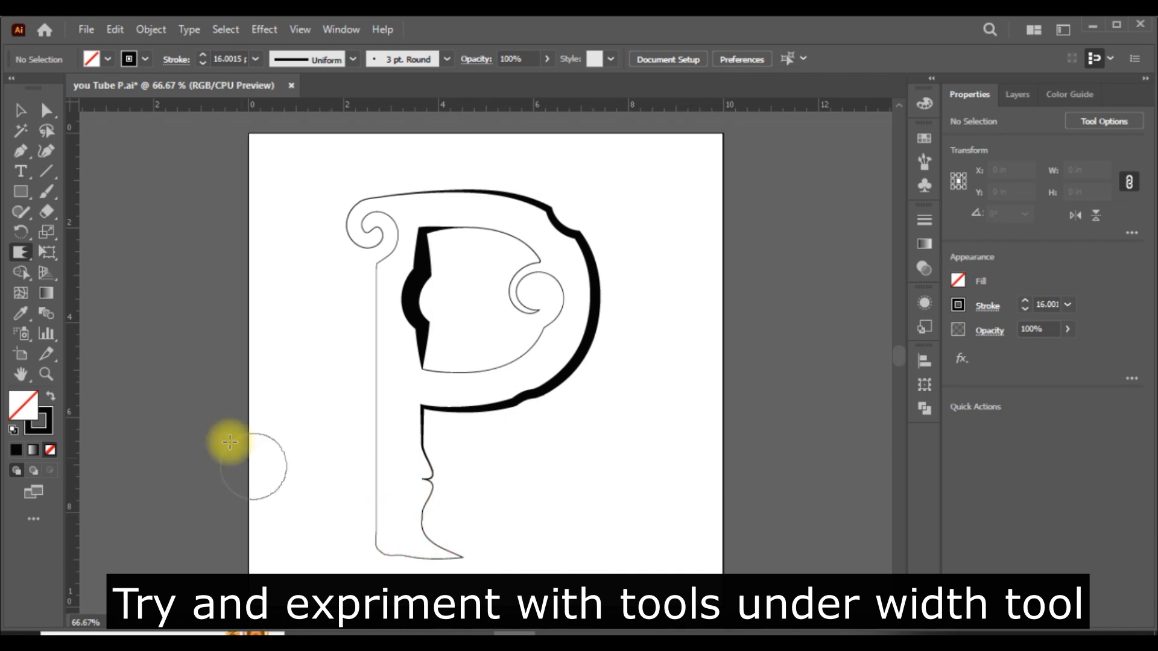
pyautogui.moveTo(375, 321)
pyautogui.mouseDown()
pyautogui.moveTo(367, 349)
pyautogui.moveTo(295, 367)
pyautogui.mouseUp()
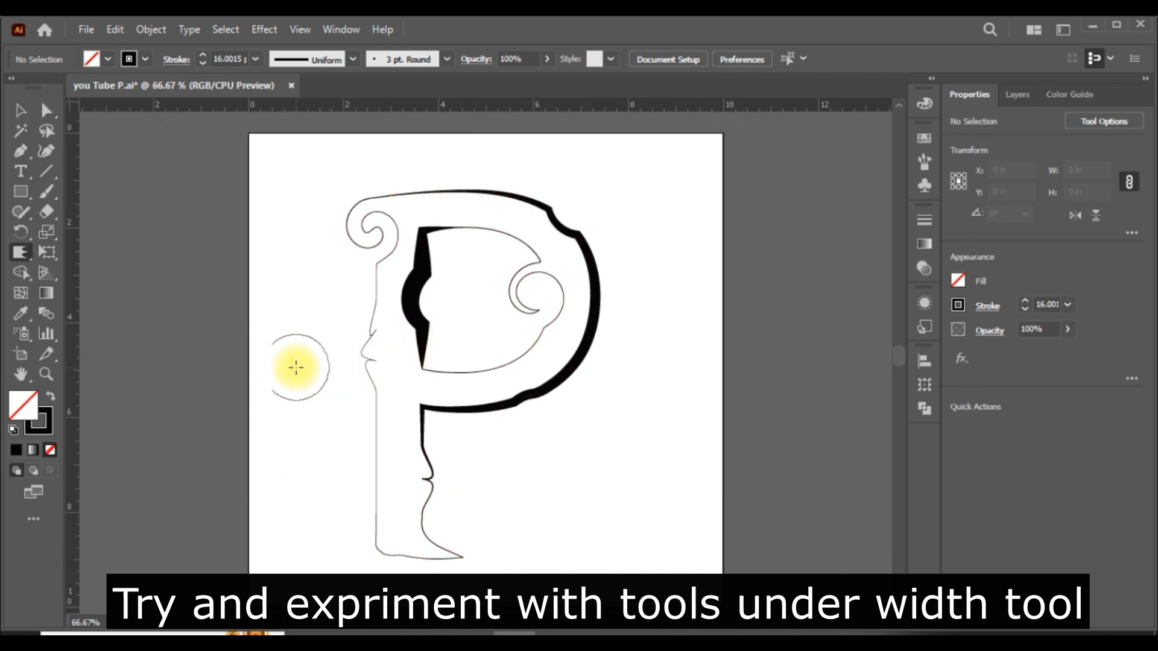
pyautogui.hotkey('ctrl', 'z')
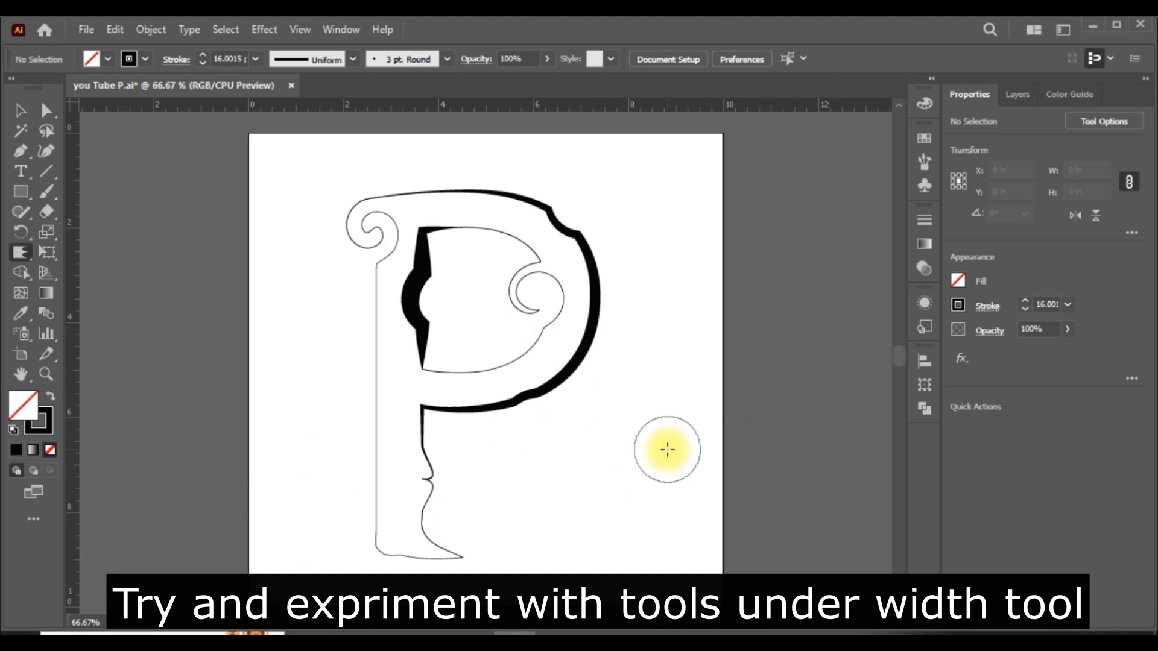
# - Set the Scallop tool's intensity to 20% and try it on the outer edges of the stem and the bowl, undoing each
pyautogui.doubleClick(21, 254)
pyautogui.click(595, 322)
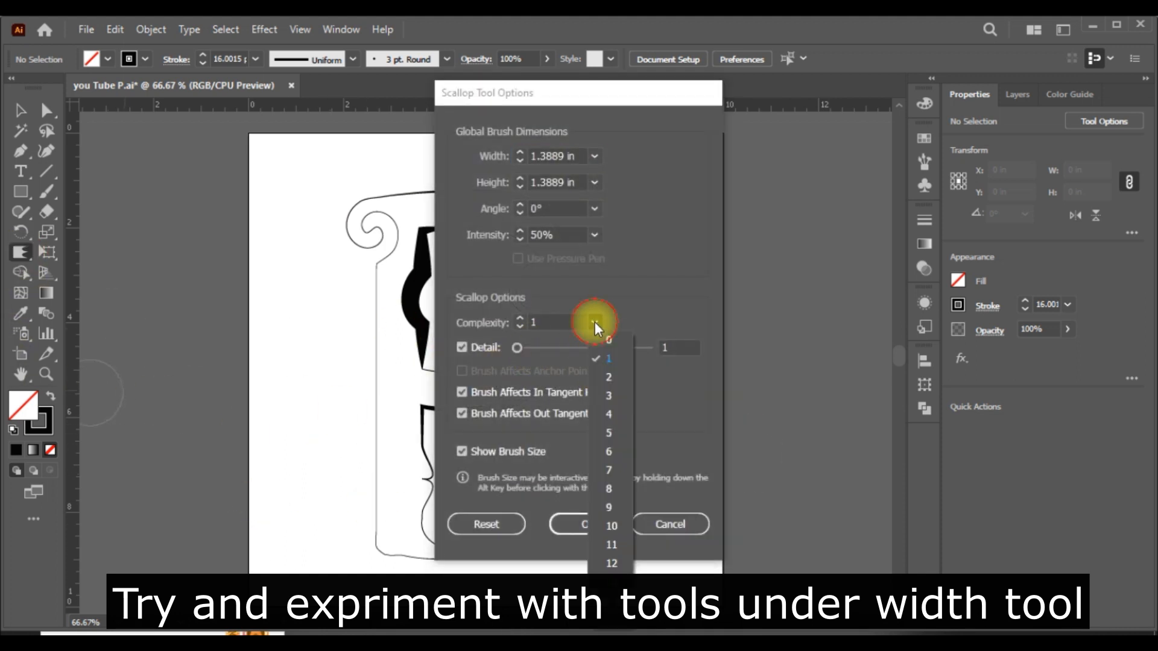
pyautogui.click(635, 307)
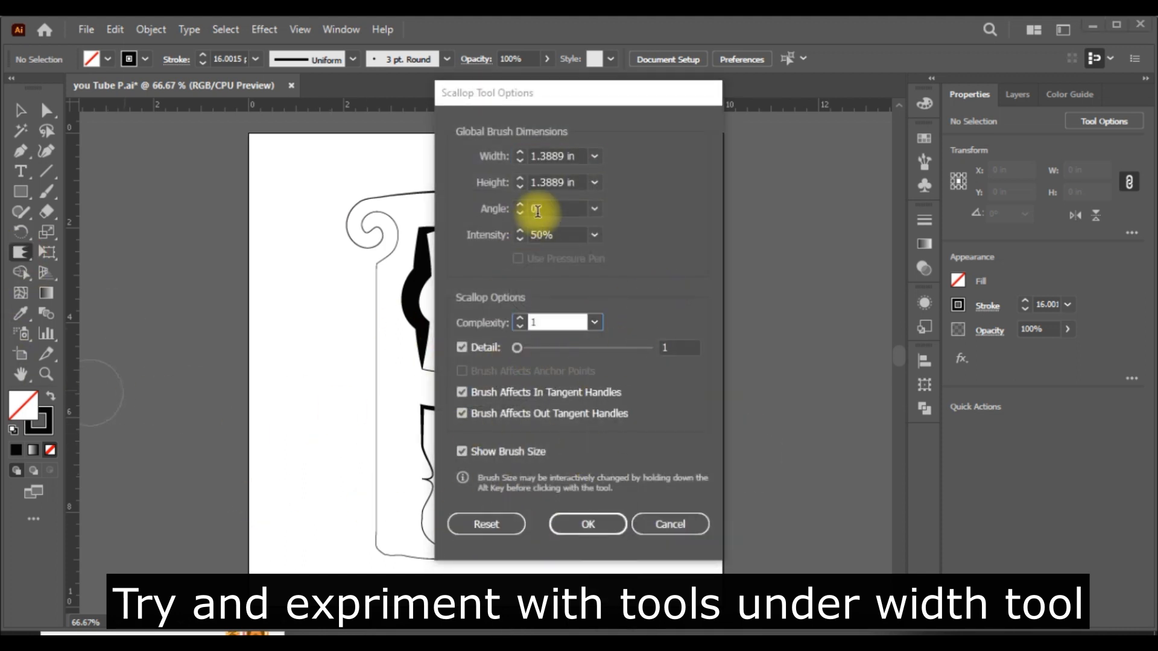
pyautogui.moveTo(570, 236); pyautogui.dragTo(519, 233)
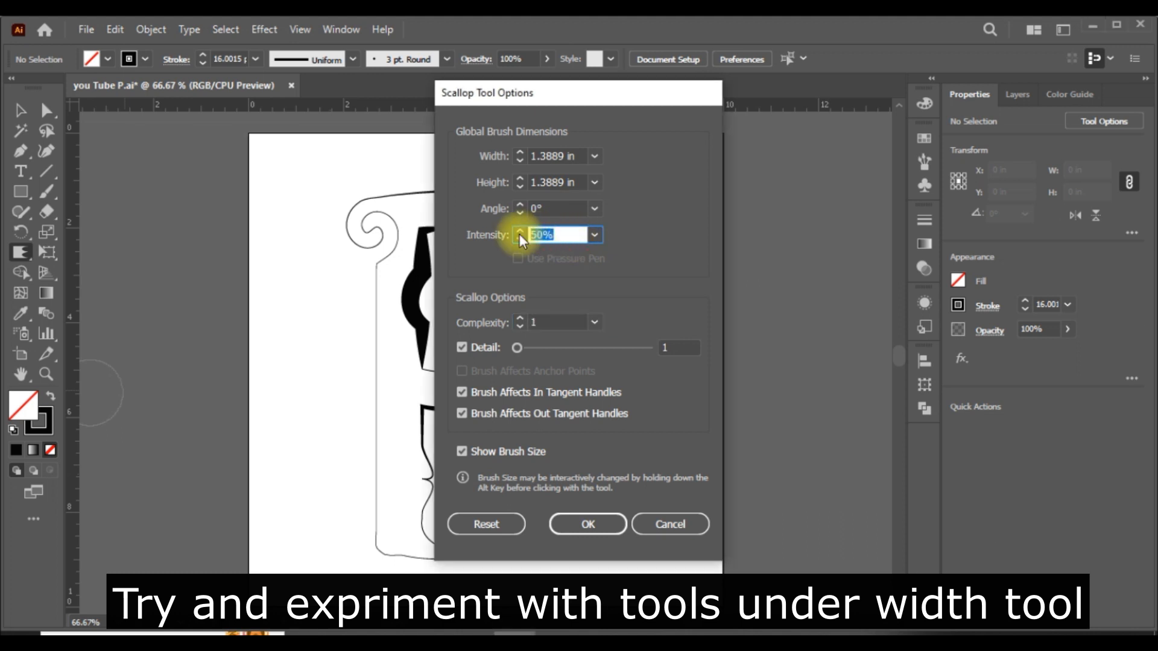
pyautogui.write('20')
pyautogui.click(609, 522)
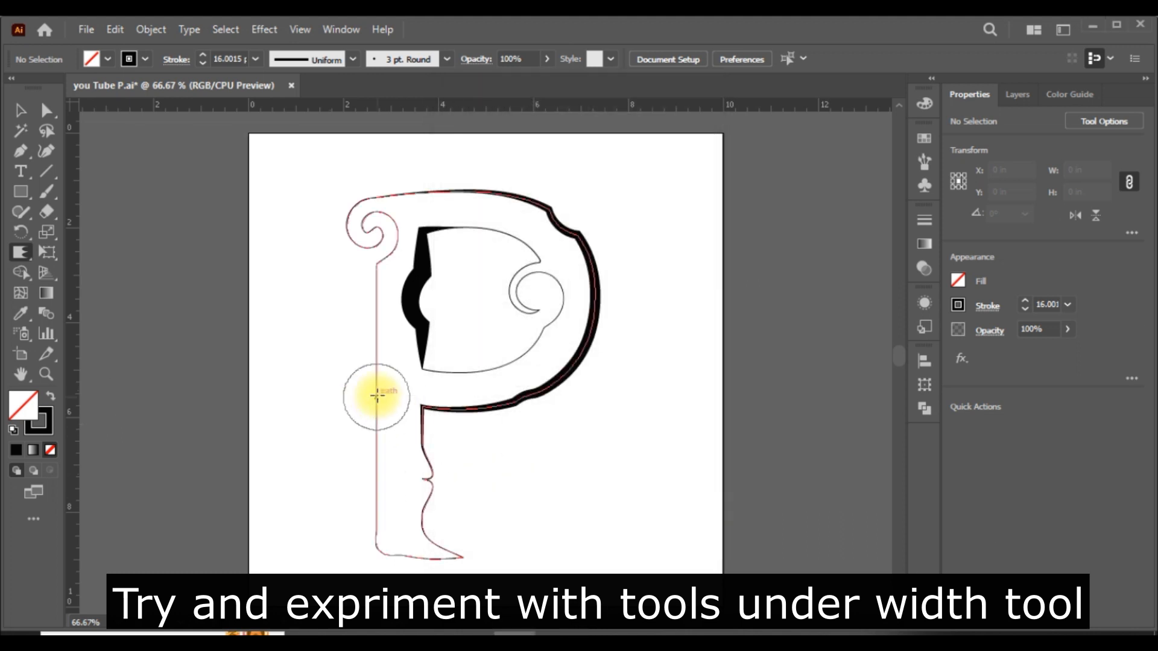
pyautogui.click(347, 397)
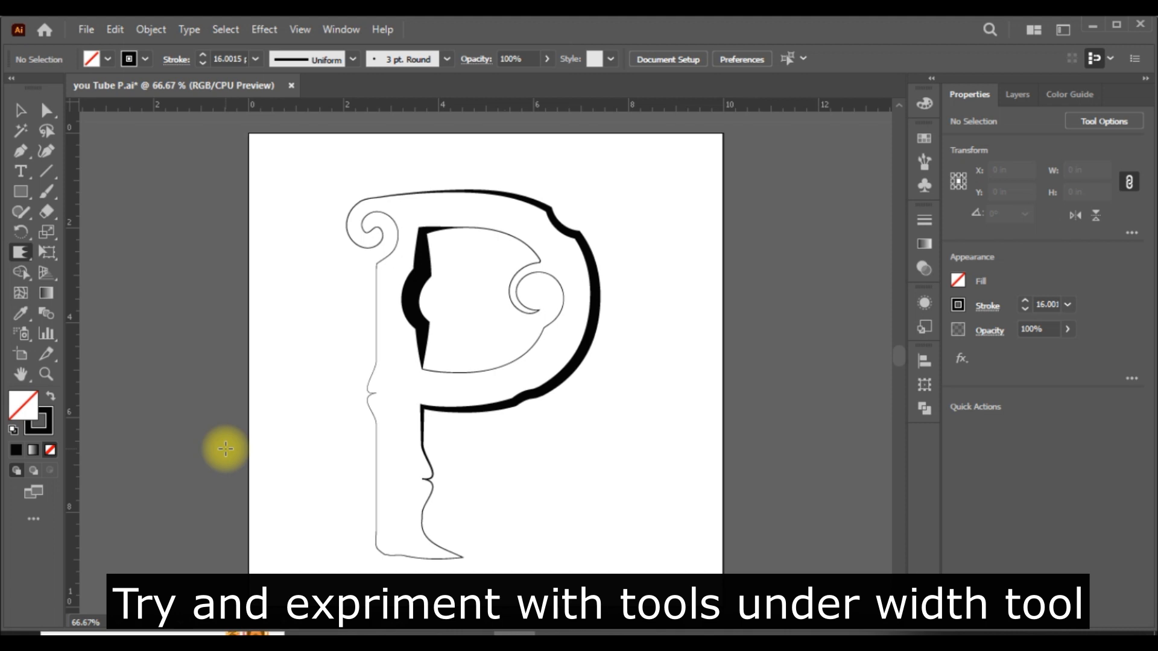
pyautogui.moveTo(589, 304); pyautogui.dragTo(595, 288)
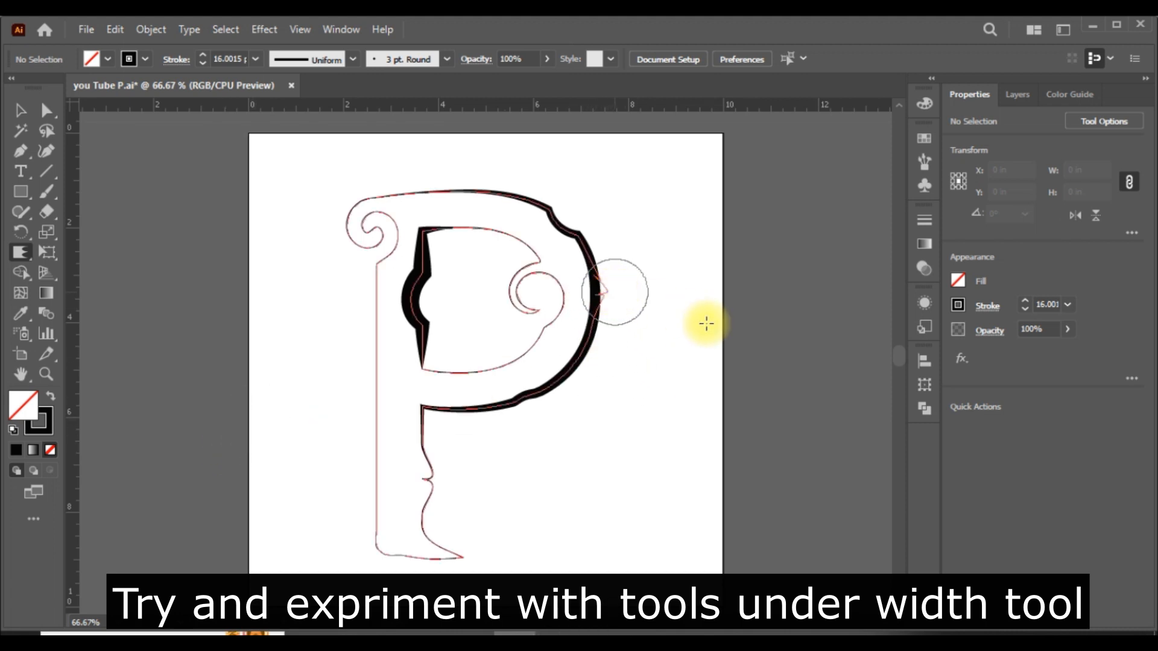
pyautogui.hotkey('ctrl', 'z')
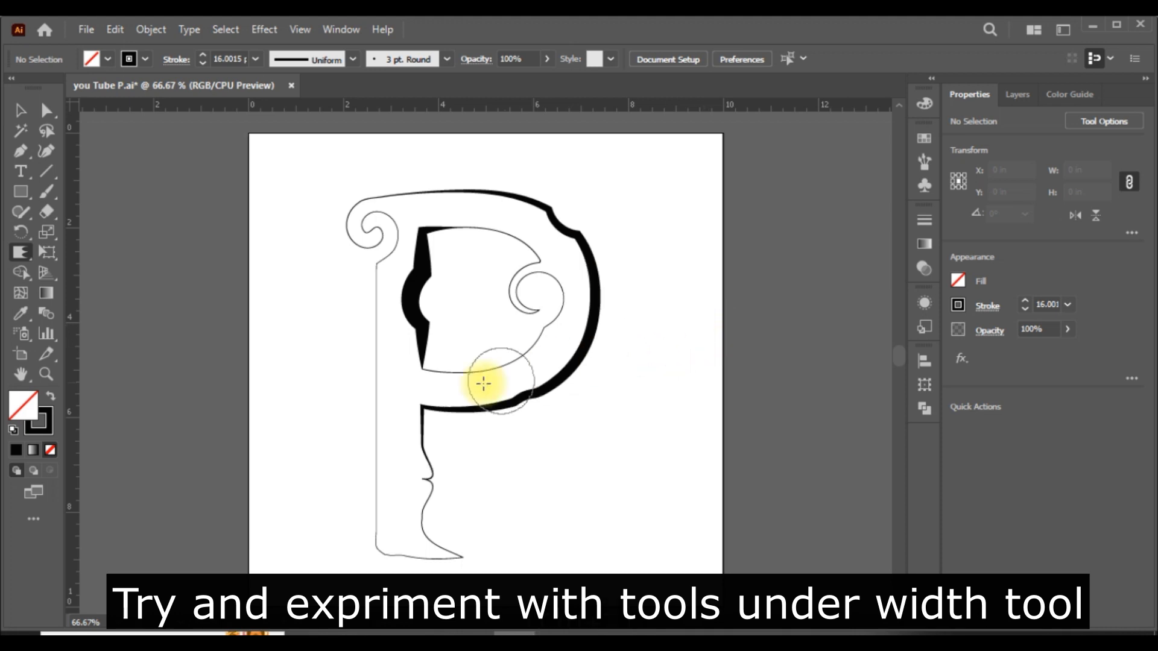
# - Set the Scallop tool's intensity to 50%, detail to 2, and brush width and height to 0.5 in
pyautogui.doubleClick(24, 252)
pyautogui.moveTo(558, 236); pyautogui.dragTo(487, 233)
pyautogui.write('50')
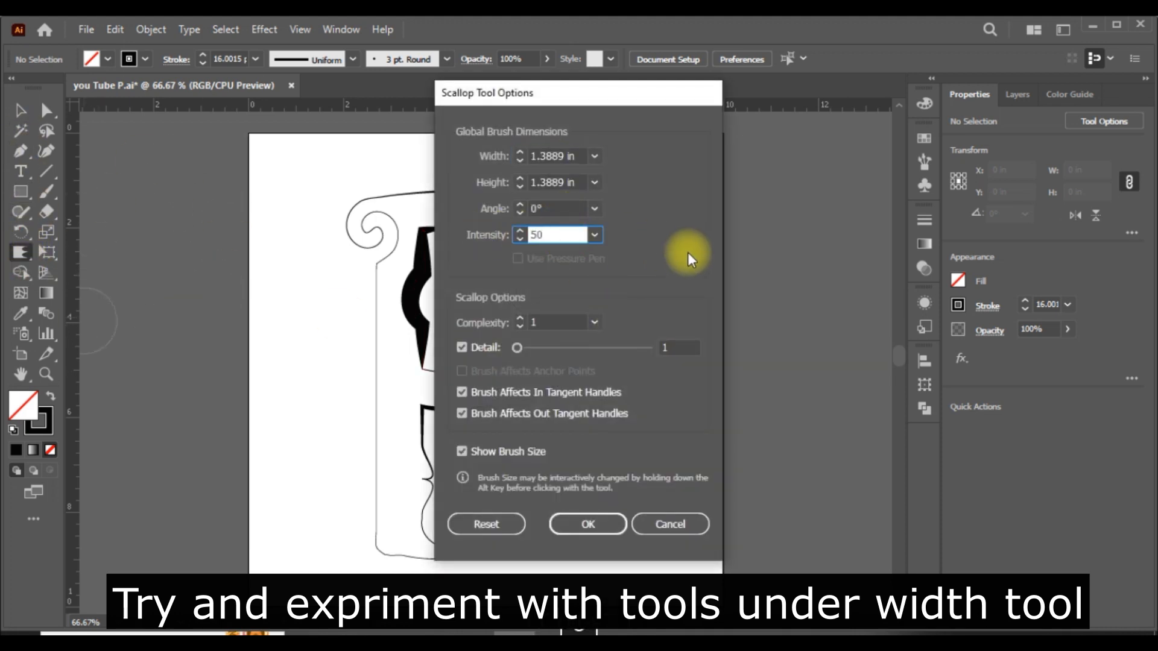
pyautogui.click(669, 347)
pyautogui.write('2')
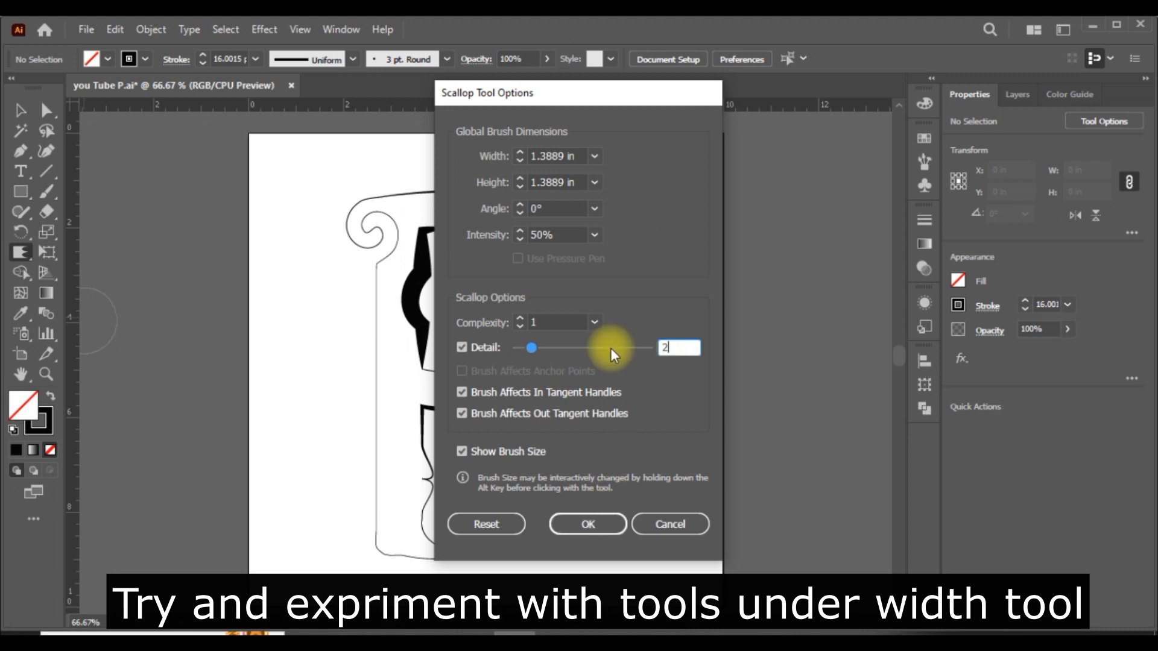
pyautogui.moveTo(581, 158); pyautogui.dragTo(527, 160)
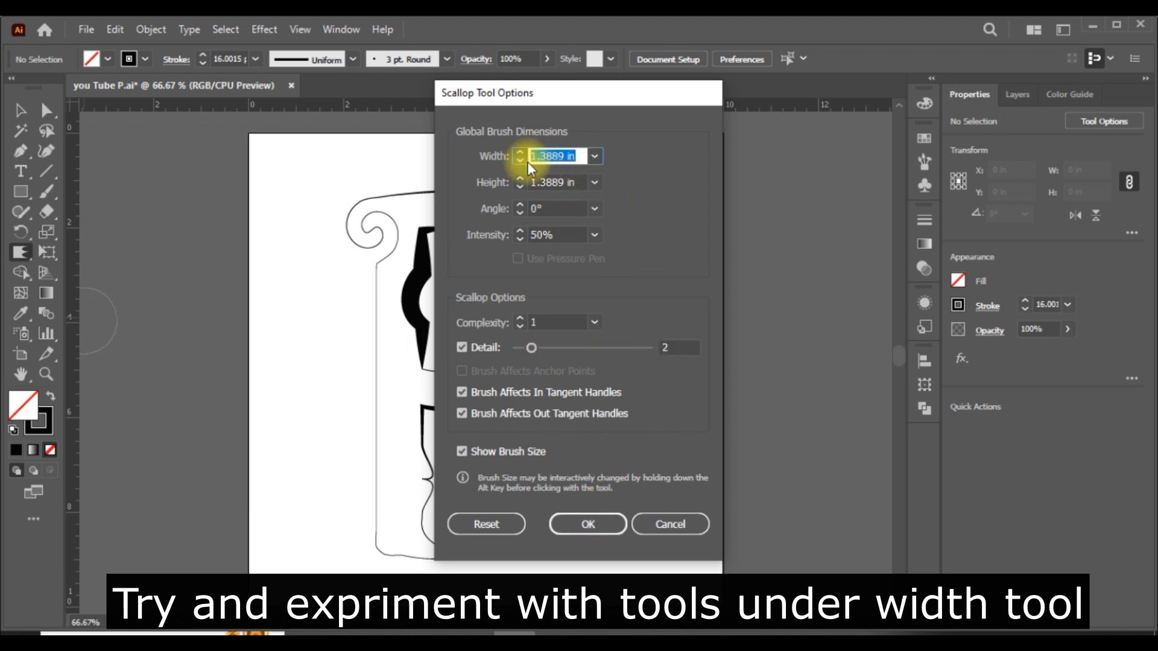
pyautogui.write('0.5')
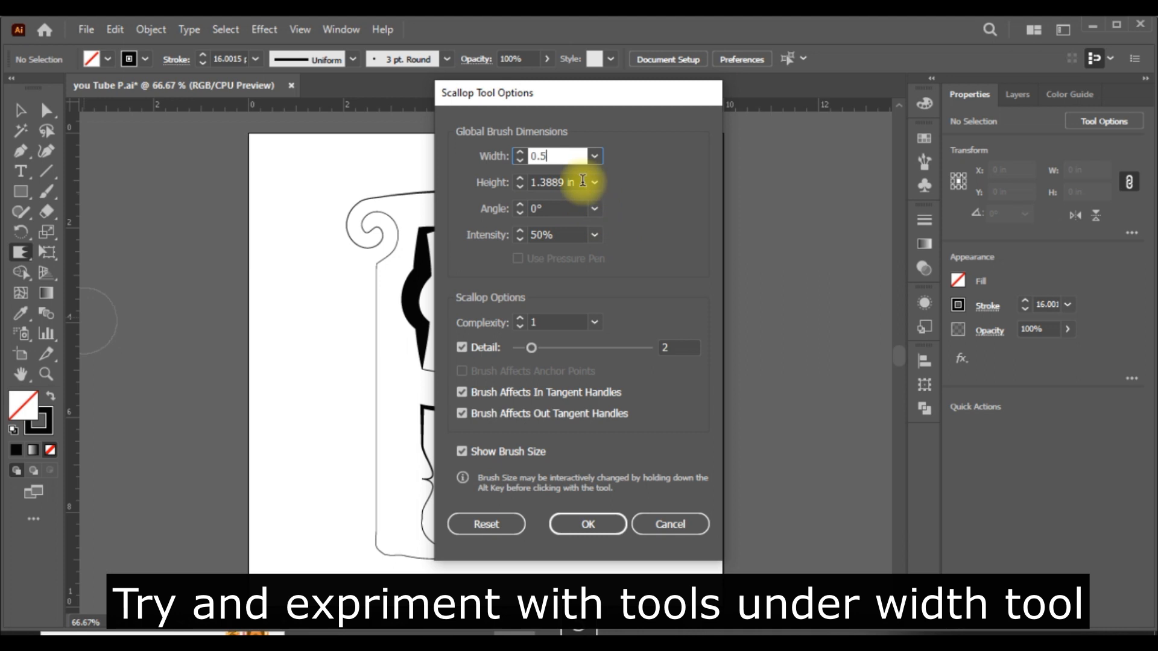
pyautogui.moveTo(582, 182); pyautogui.dragTo(508, 191)
pyautogui.write('0.5')
pyautogui.click(588, 524)
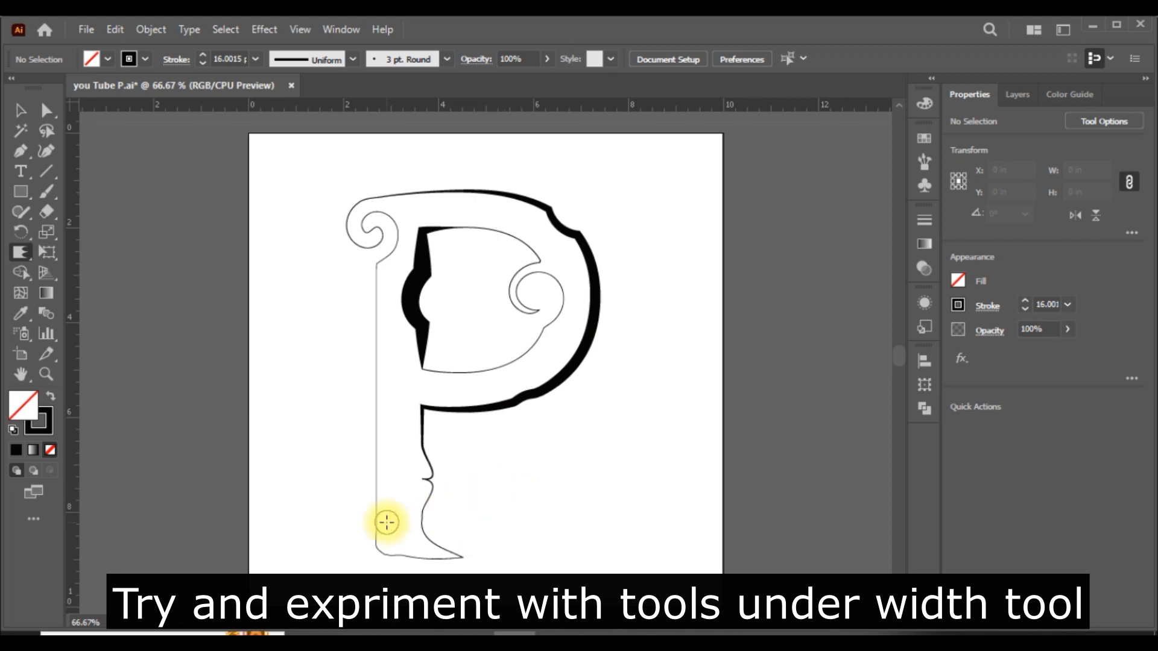
# - Switch to the Crystallize tool and set up a circular brush with a width of 1.3 in
pyautogui.moveTo(17, 252); pyautogui.dragTo(130, 374)
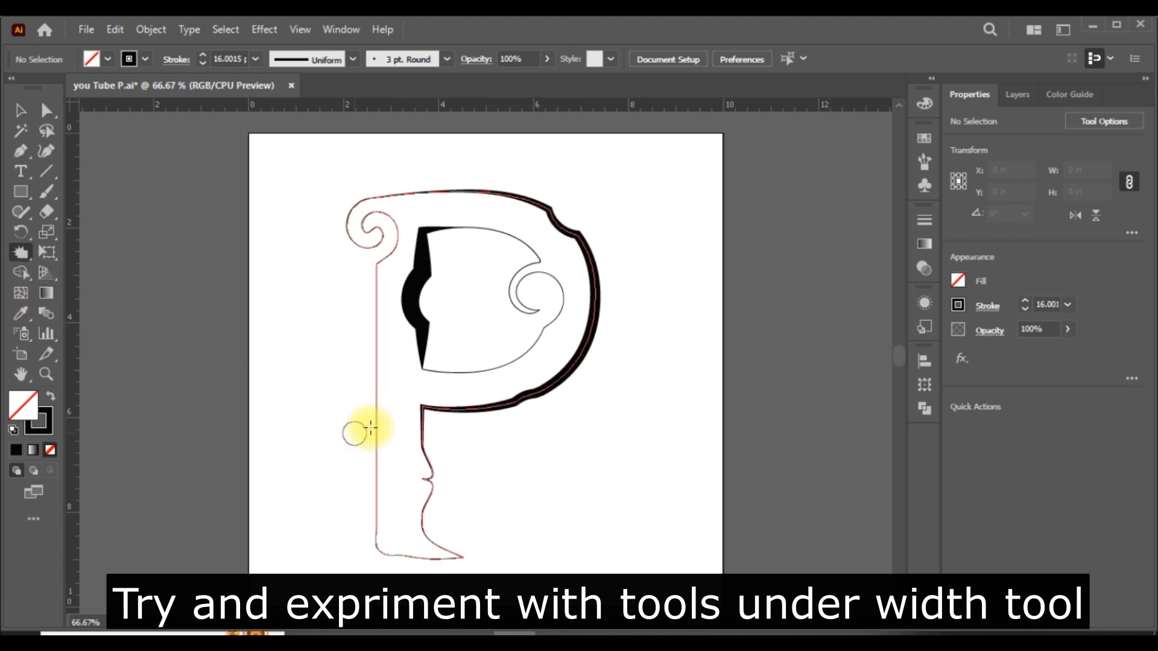
pyautogui.doubleClick(20, 252)
pyautogui.write('1.3')
pyautogui.press('Tab')
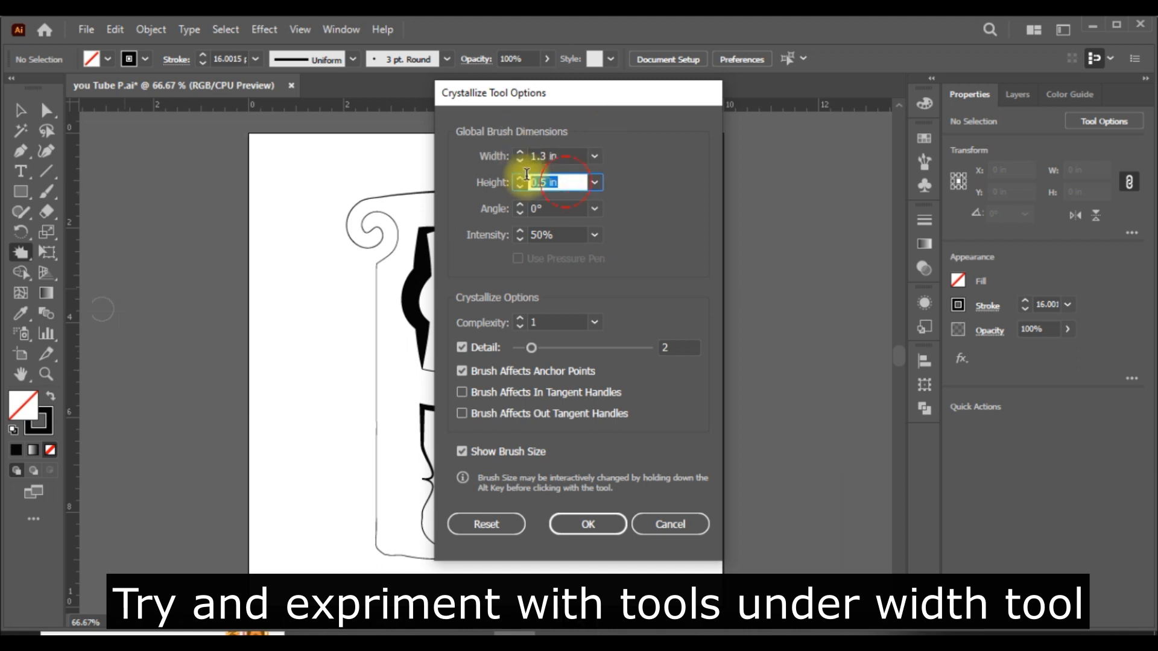
pyautogui.press('Return')
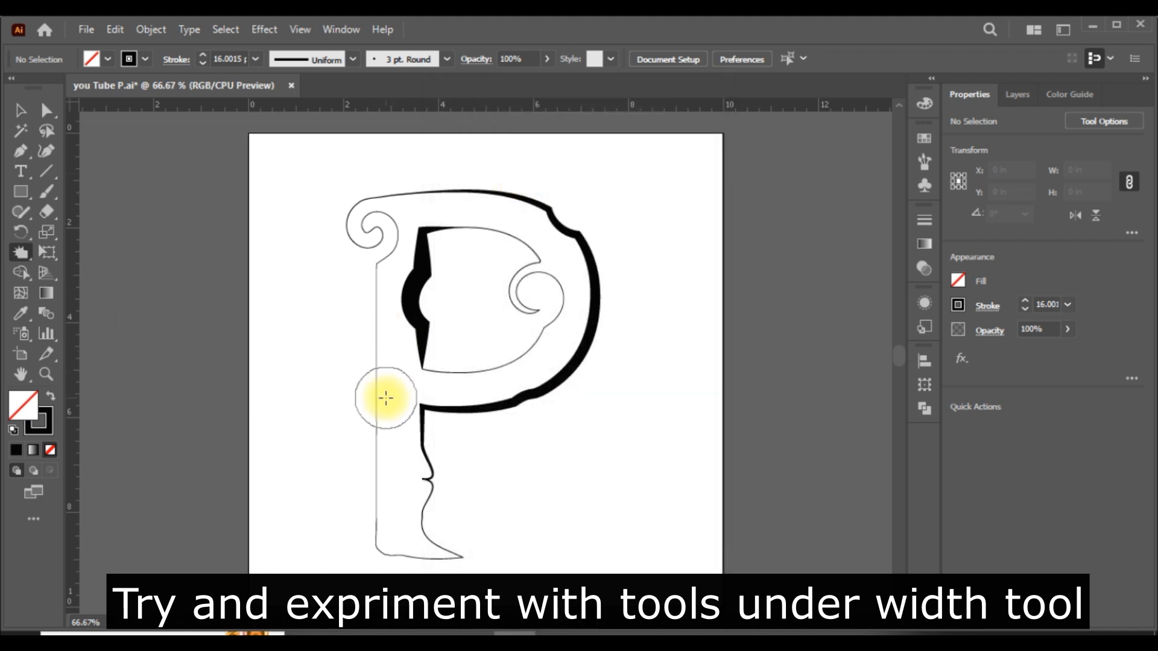
# - Try crystallizing the middle of the stem's outer edge, undo it, and crystallize the upper shoulder of the bowl's outer edge
pyautogui.click(374, 429)
pyautogui.hotkey('ctrl', 'z')
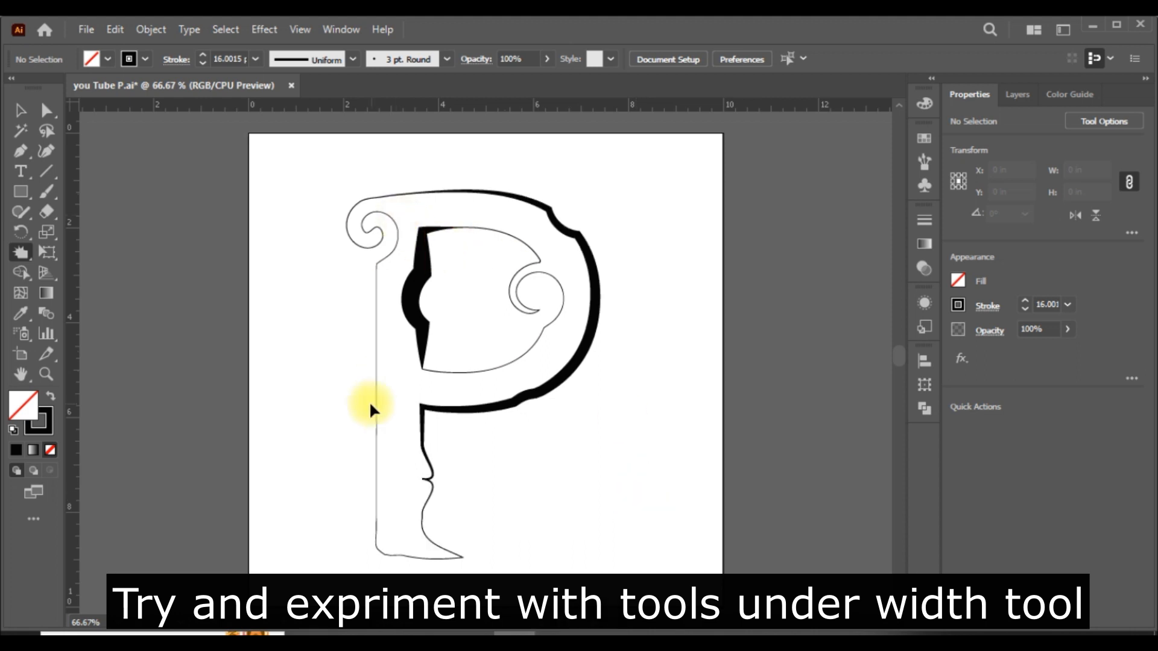
pyautogui.moveTo(378, 414)
pyautogui.mouseDown()
pyautogui.moveTo(307, 413)
pyautogui.moveTo(376, 377)
pyautogui.moveTo(366, 458)
pyautogui.mouseUp()
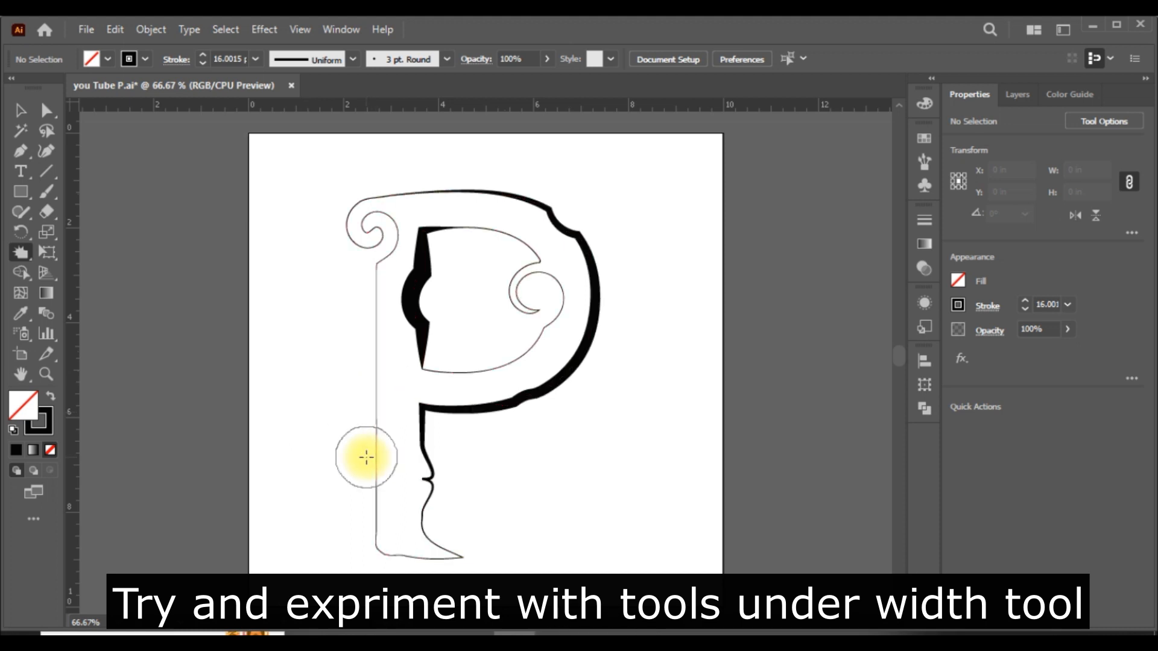
pyautogui.moveTo(538, 202); pyautogui.dragTo(551, 176)
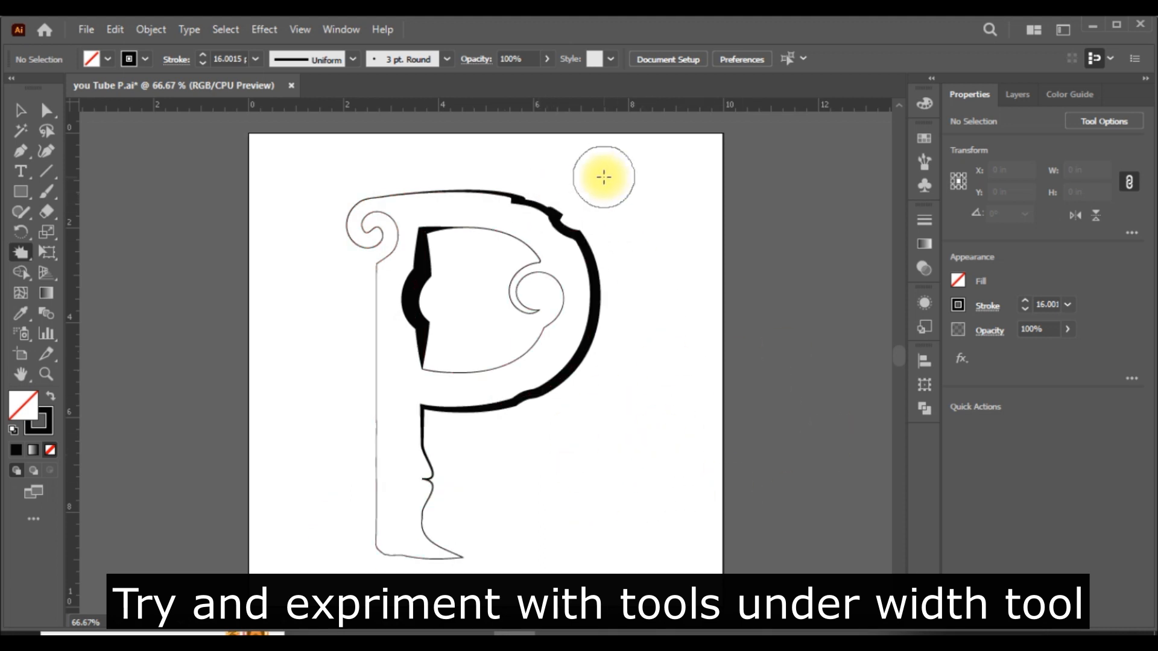
# - Try crystallizing the right side of the bowl's outer edge with two strokes
pyautogui.moveTo(593, 302)
pyautogui.mouseDown()
pyautogui.moveTo(595, 316)
pyautogui.moveTo(649, 342)
pyautogui.mouseUp()
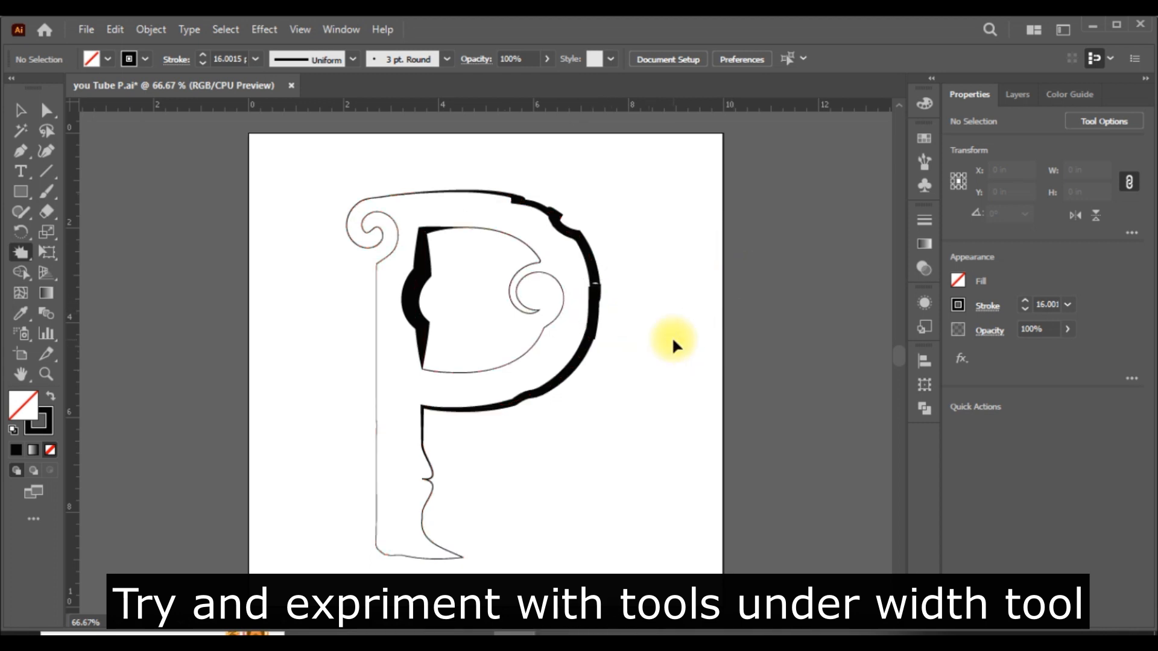
pyautogui.moveTo(604, 304)
pyautogui.mouseDown()
pyautogui.moveTo(595, 292)
pyautogui.moveTo(567, 298)
pyautogui.mouseUp()
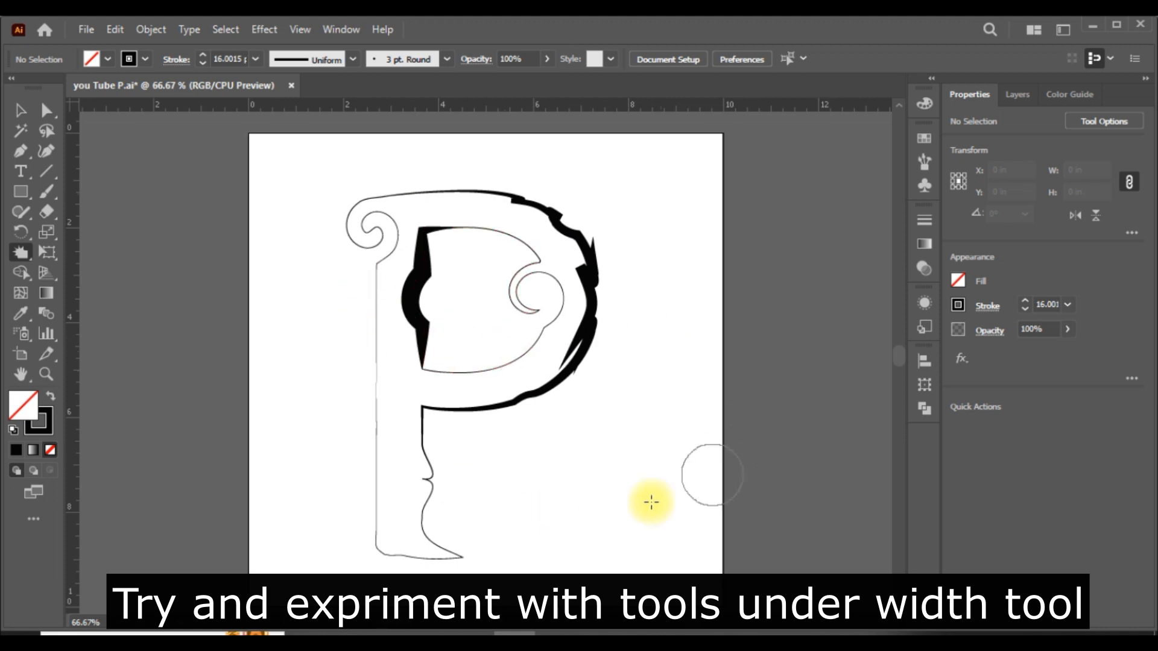
# - Switch to the Wrinkle tool and try it at the stem's foot and near the top of its outer edge, undoing the foot stroke
pyautogui.moveTo(20, 254); pyautogui.dragTo(123, 395)
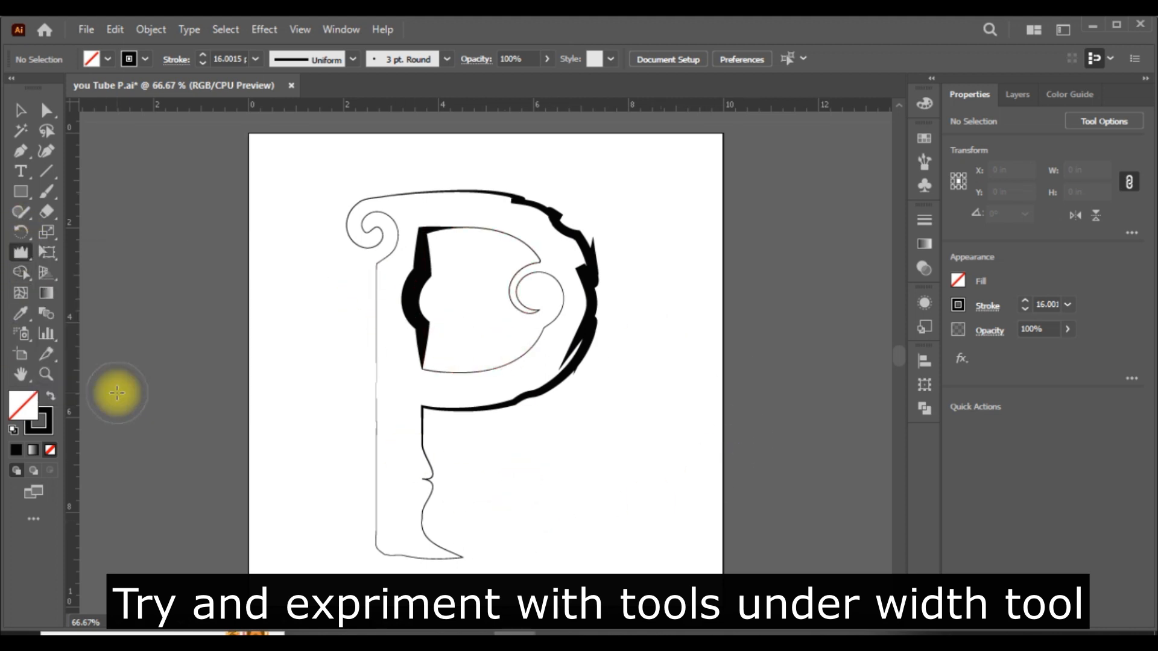
pyautogui.moveTo(376, 530)
pyautogui.mouseDown()
pyautogui.moveTo(375, 514)
pyautogui.moveTo(409, 567)
pyautogui.mouseUp()
pyautogui.hotkey('ctrl', 'z')
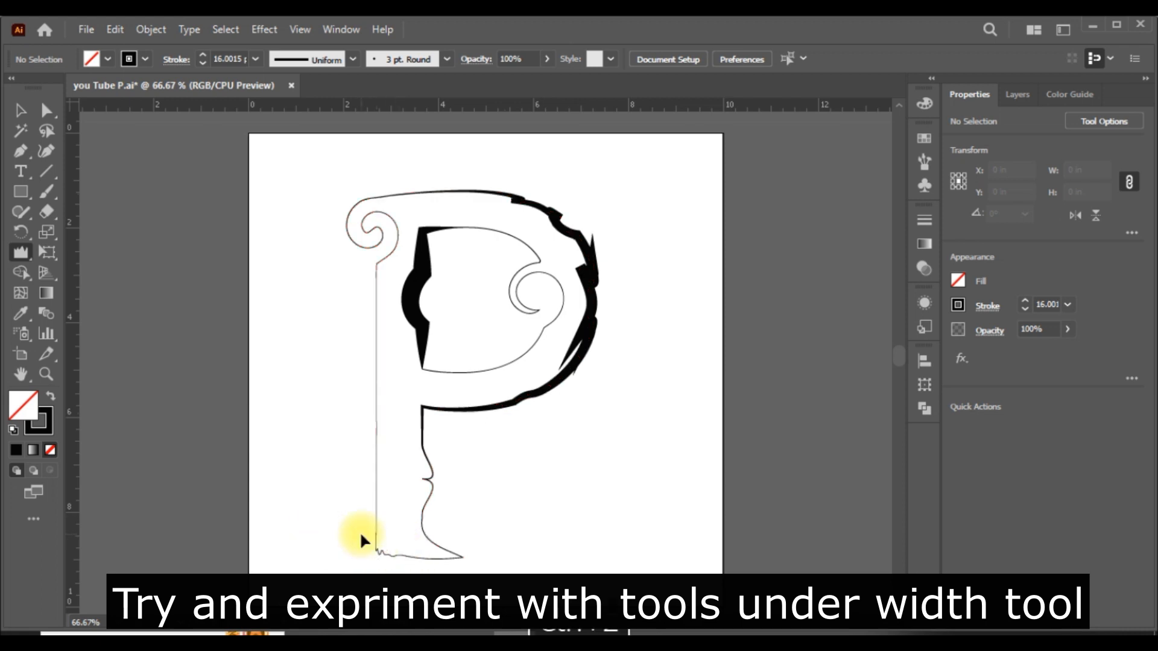
pyautogui.moveTo(369, 285)
pyautogui.mouseDown()
pyautogui.moveTo(374, 272)
pyautogui.moveTo(377, 292)
pyautogui.mouseUp()
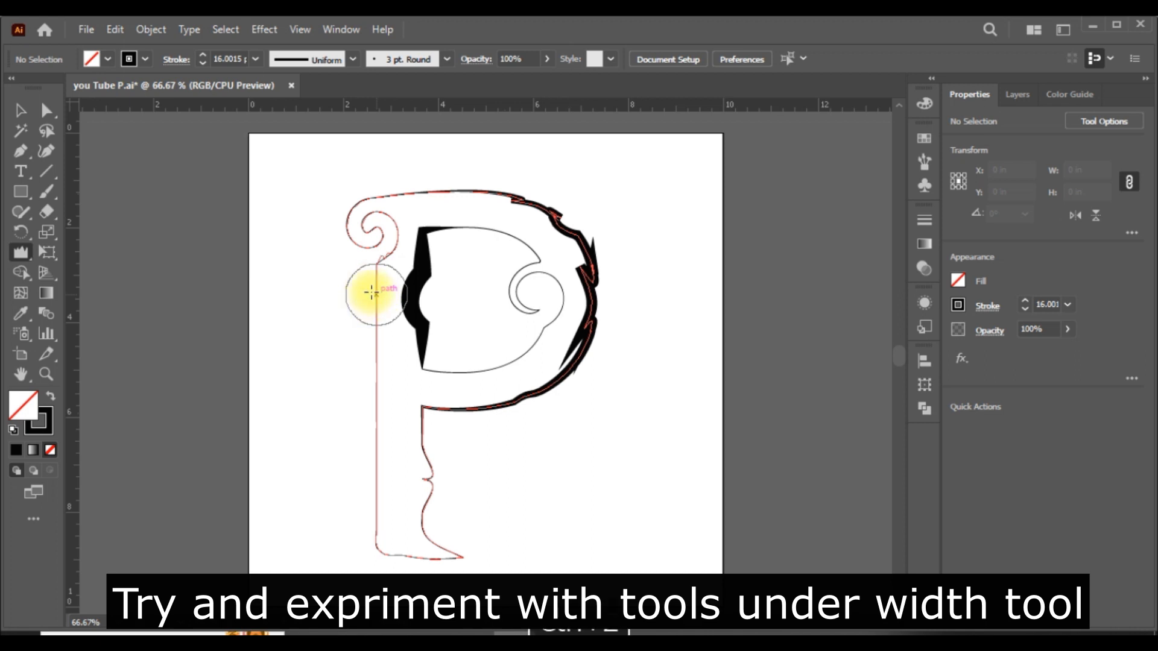
pyautogui.moveTo(369, 298); pyautogui.dragTo(369, 298)
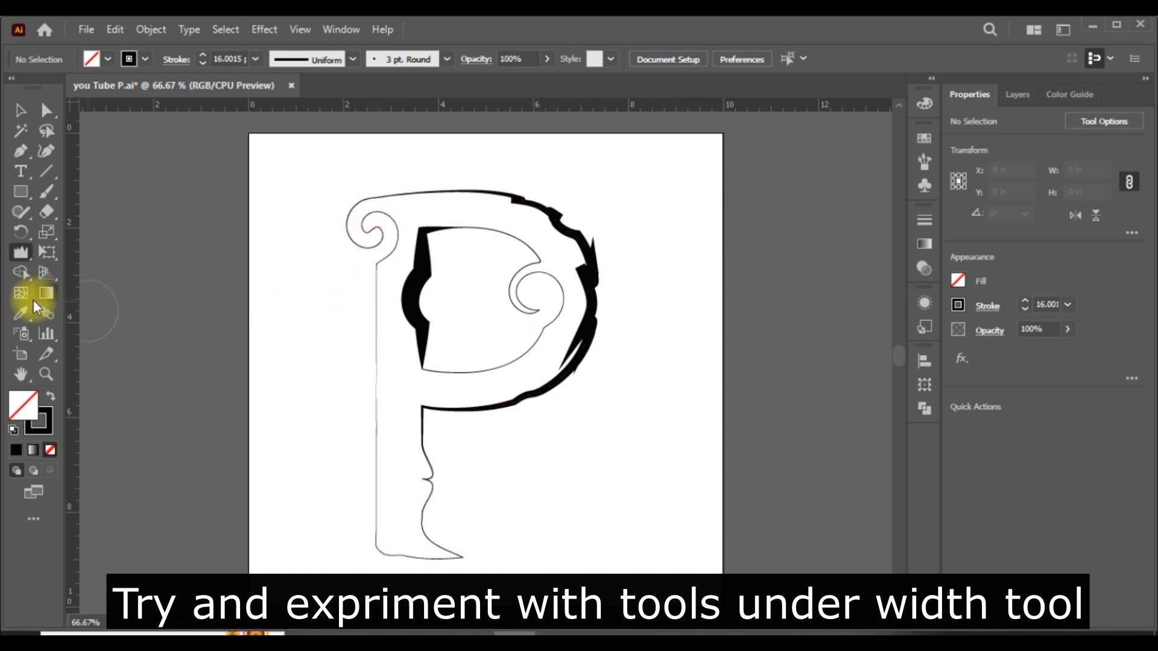
# - Set the Wrinkle tool's brush width and height to 0.8 in
pyautogui.doubleClick(22, 254)
pyautogui.write('0.8')
pyautogui.press('Tab')
pyautogui.write('0.8')
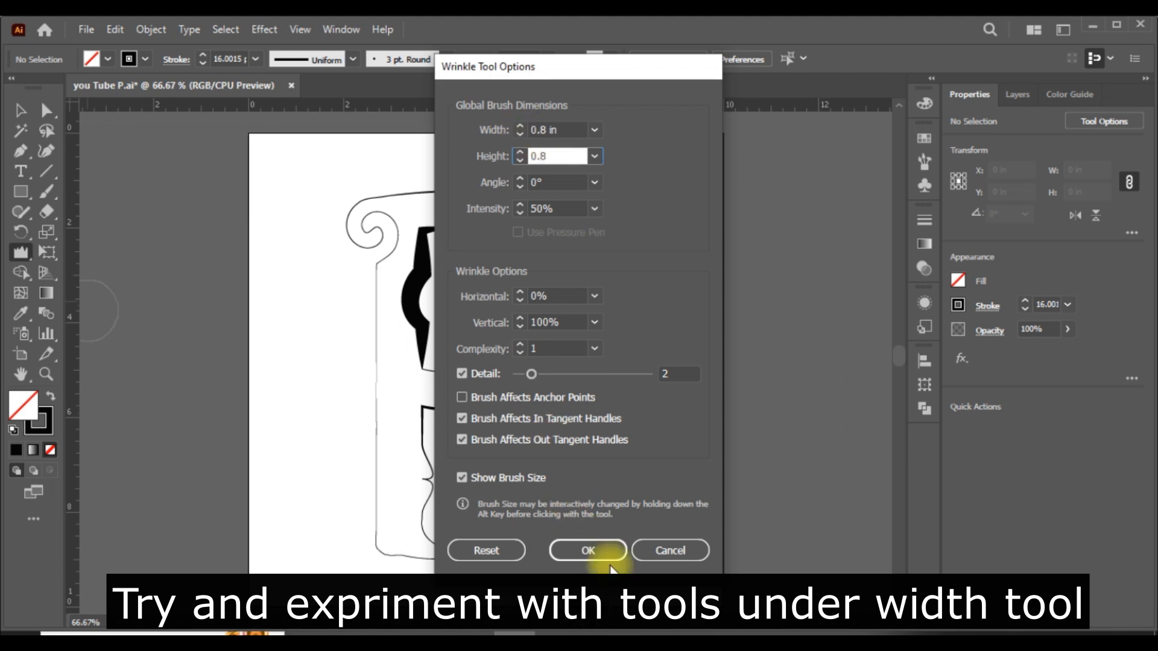
pyautogui.click(588, 551)
# - Try wrinkling the upper and middle parts of the stem's outer edge, saving the document between strokes
pyautogui.hotkey('ctrl', '+')
pyautogui.hotkey('ctrl', '+')
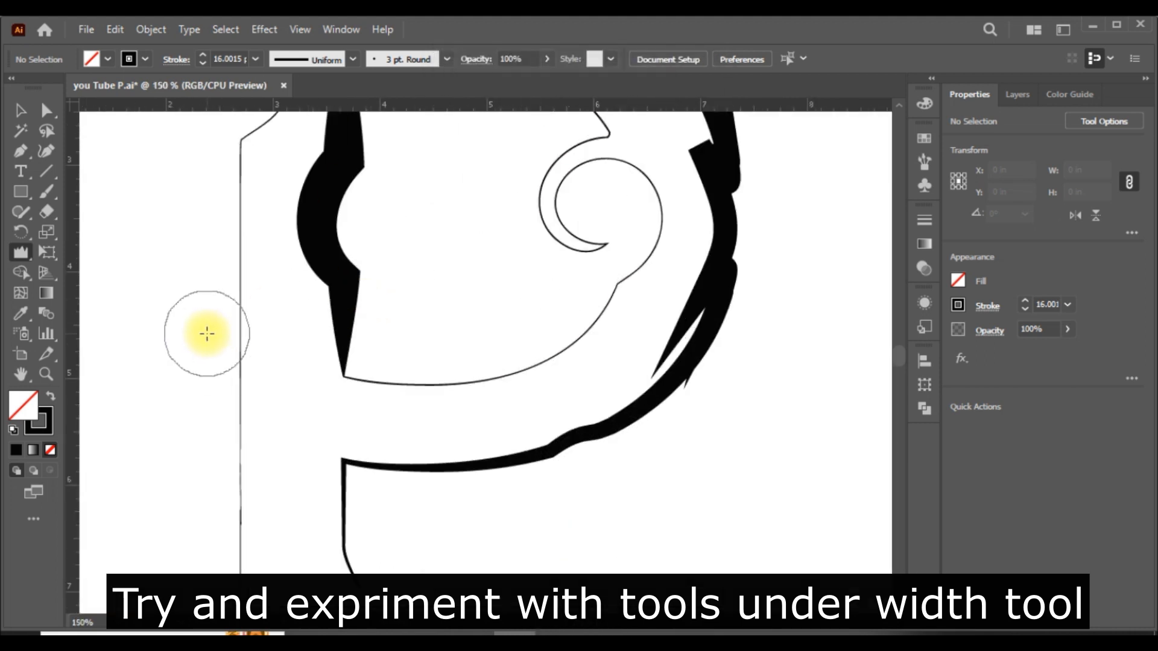
pyautogui.click(241, 247)
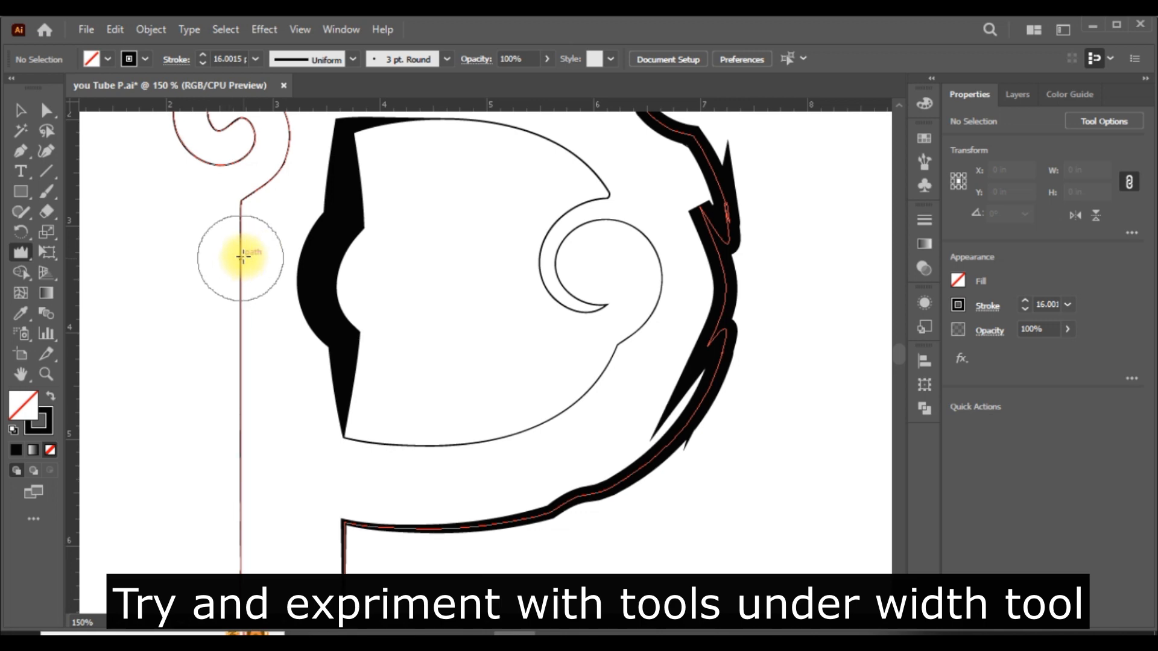
pyautogui.click(85, 30)
pyautogui.click(135, 180)
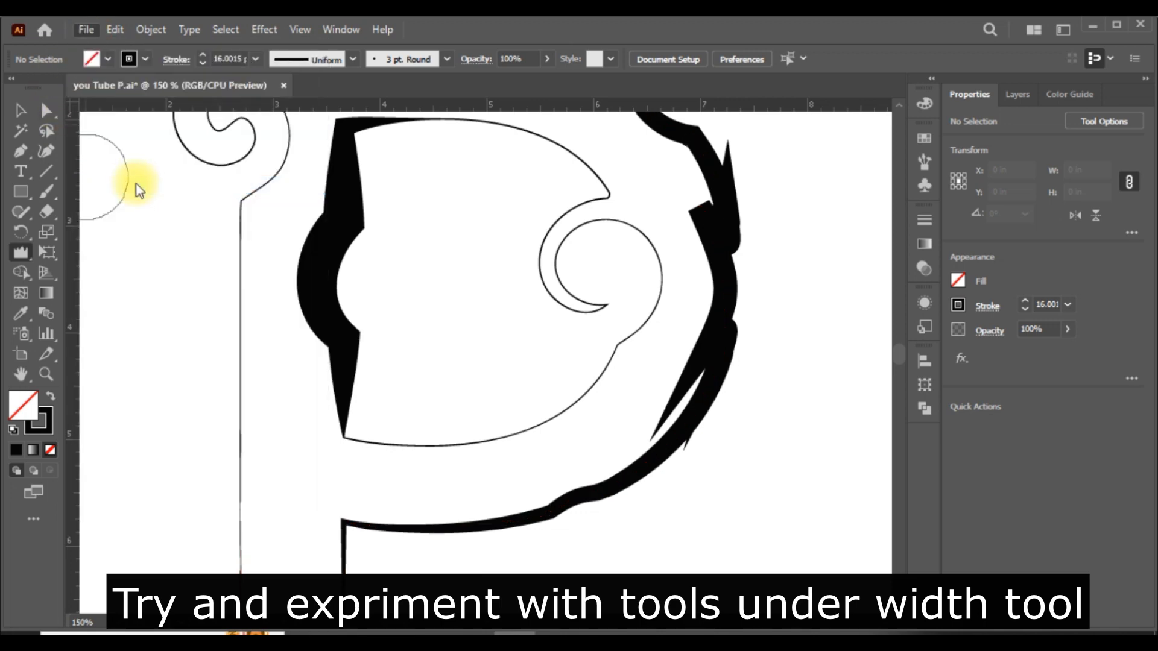
pyautogui.click(243, 249)
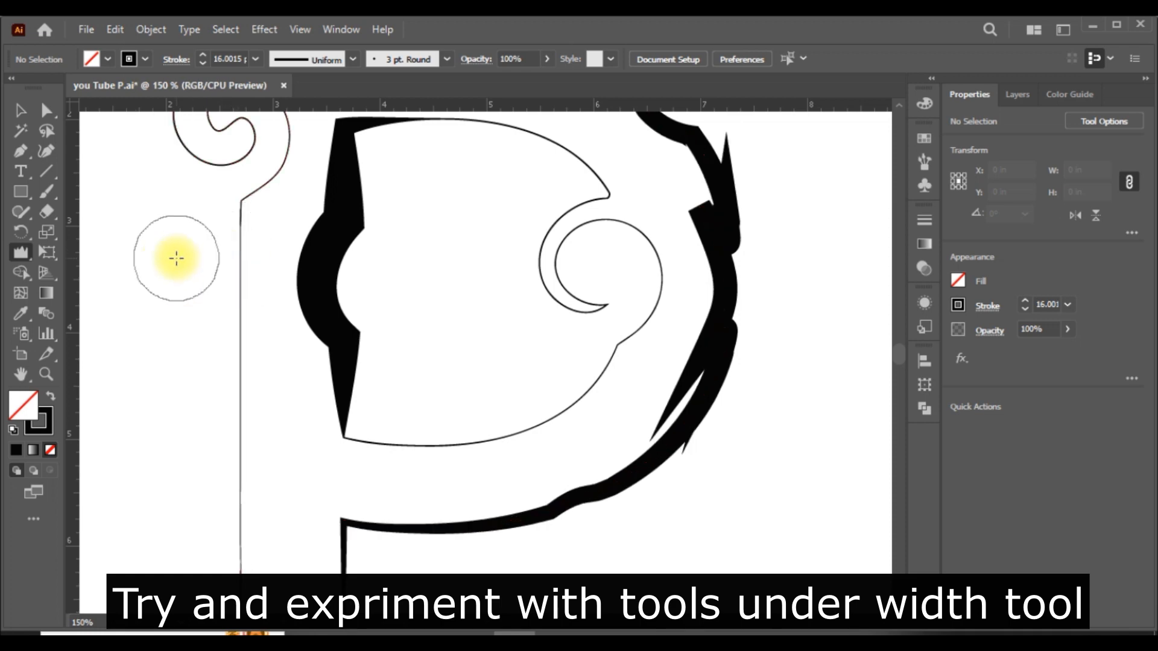
pyautogui.scroll(-2, 176, 258)
pyautogui.scroll(2, 176, 258)
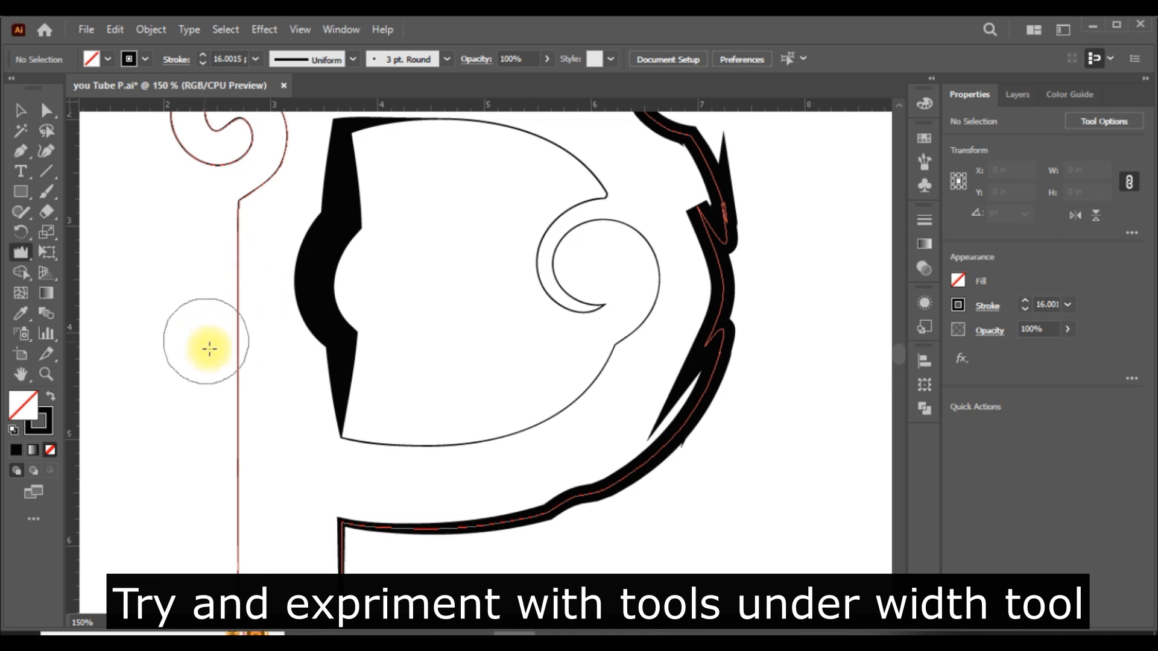
pyautogui.click(206, 374)
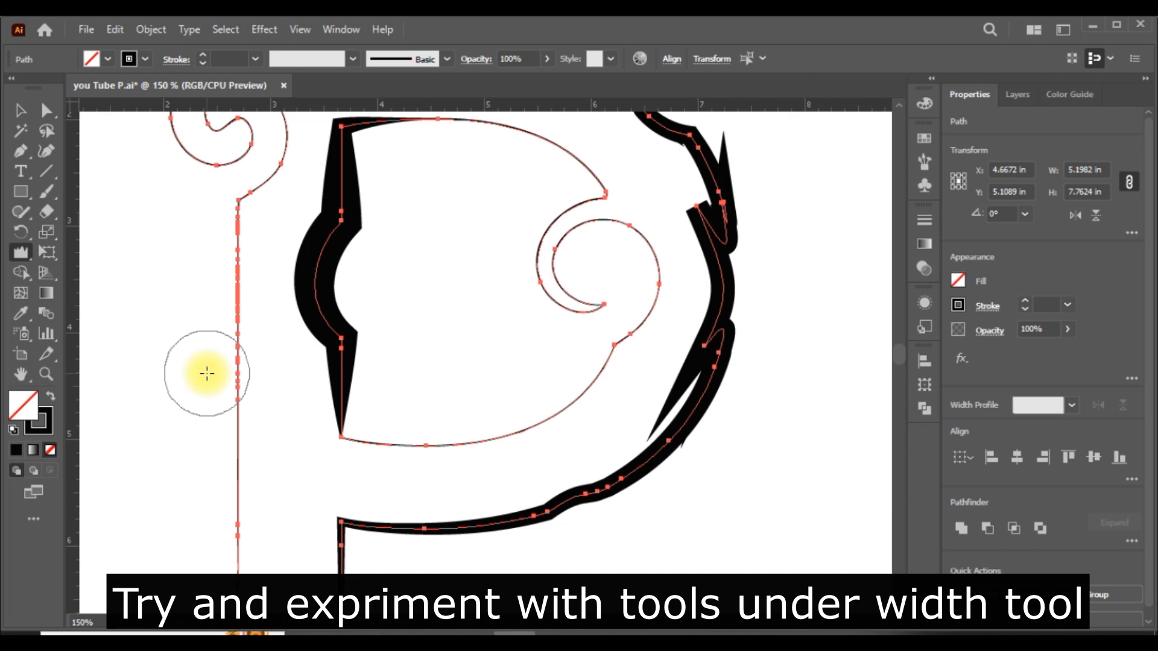
# - Select all paths to examine the anchor points along the stem's outer edge, and clear the selection
pyautogui.hotkey('ctrl', '-')
pyautogui.click(21, 111)
pyautogui.click(295, 326)
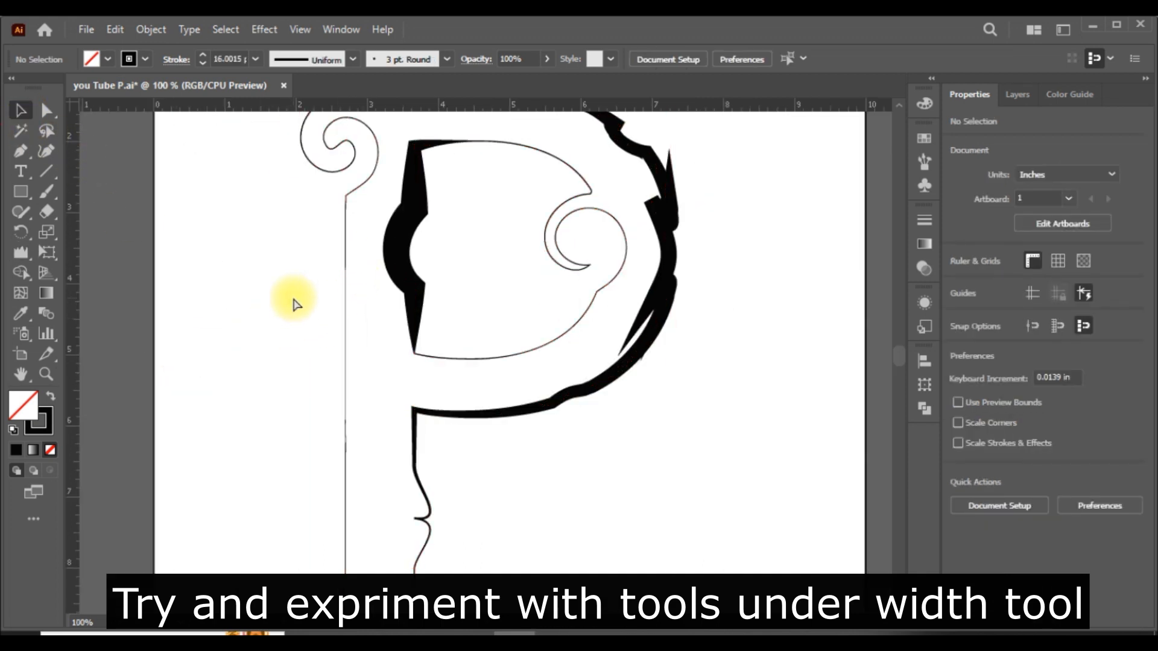
pyautogui.hotkey('ctrl', 'a')
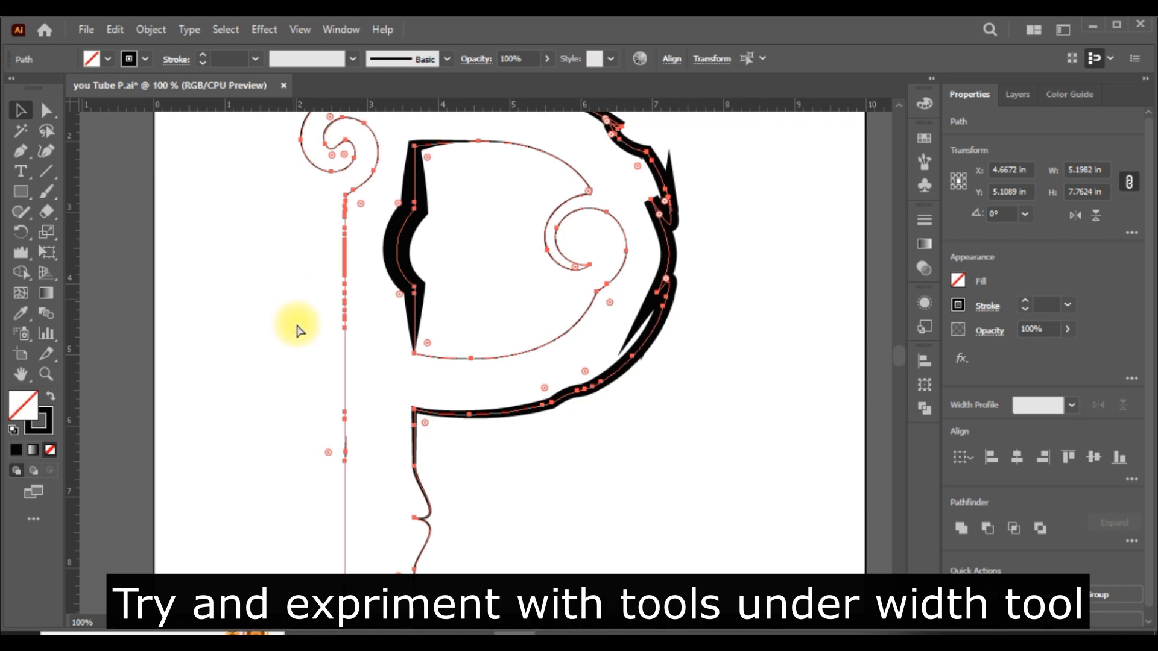
pyautogui.click(689, 462)
pyautogui.scroll(3, 401, 271)
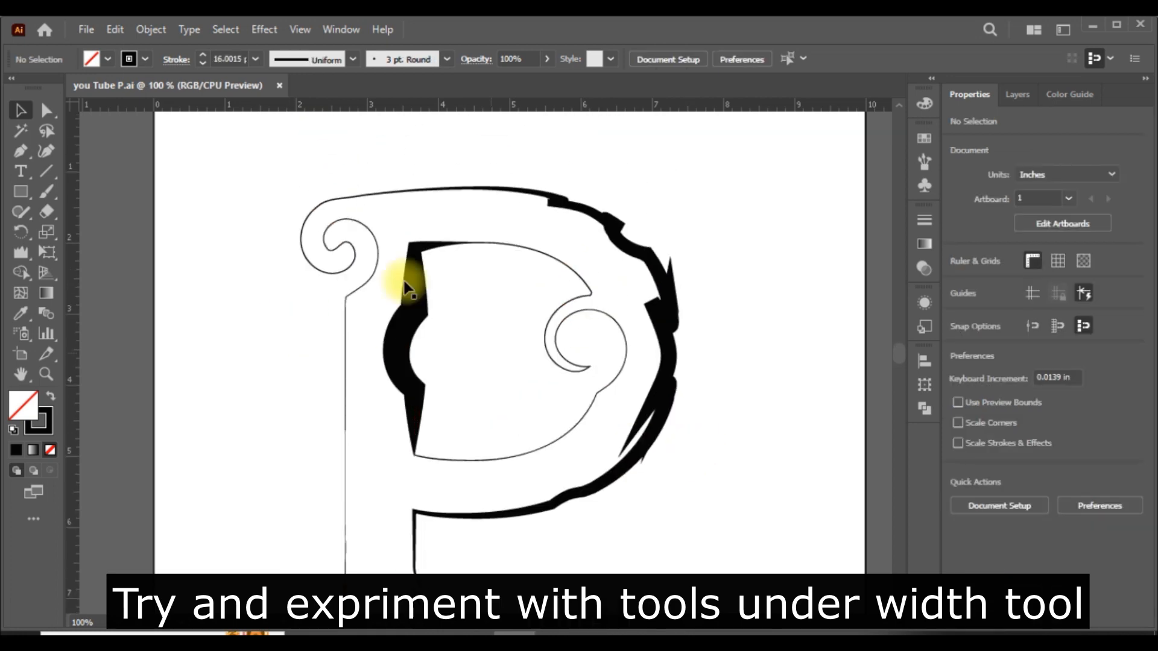
# - Examine the wrinkled outer edge of the stem closely at 1200% magnification
pyautogui.hotkey('ctrl', '=')
pyautogui.hotkey('ctrl', '=')
pyautogui.hotkey('ctrl', '=')
pyautogui.hscroll(-6, 501, 541)
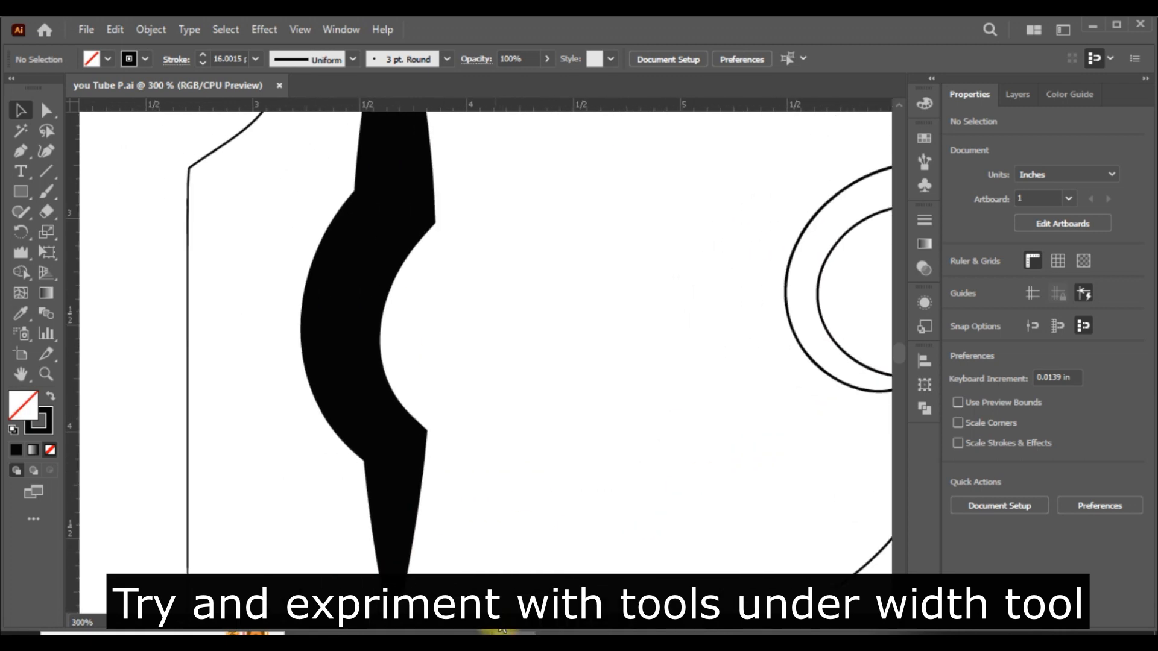
pyautogui.hotkey('ctrl', '=')
pyautogui.hotkey('ctrl', '=')
pyautogui.hotkey('ctrl', '=')
pyautogui.hotkey('ctrl', '=')
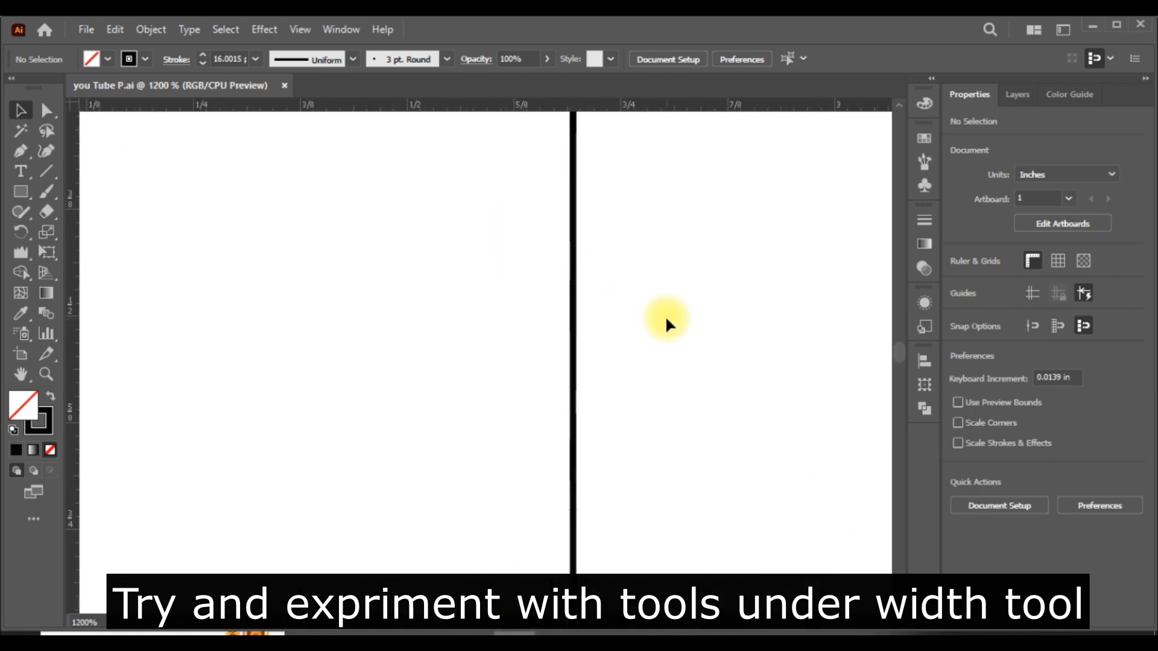
# - Undo the wrinkle strokes on the stem and the crystallize strokes on the bowl's right side
pyautogui.scroll(-1, 668, 296)
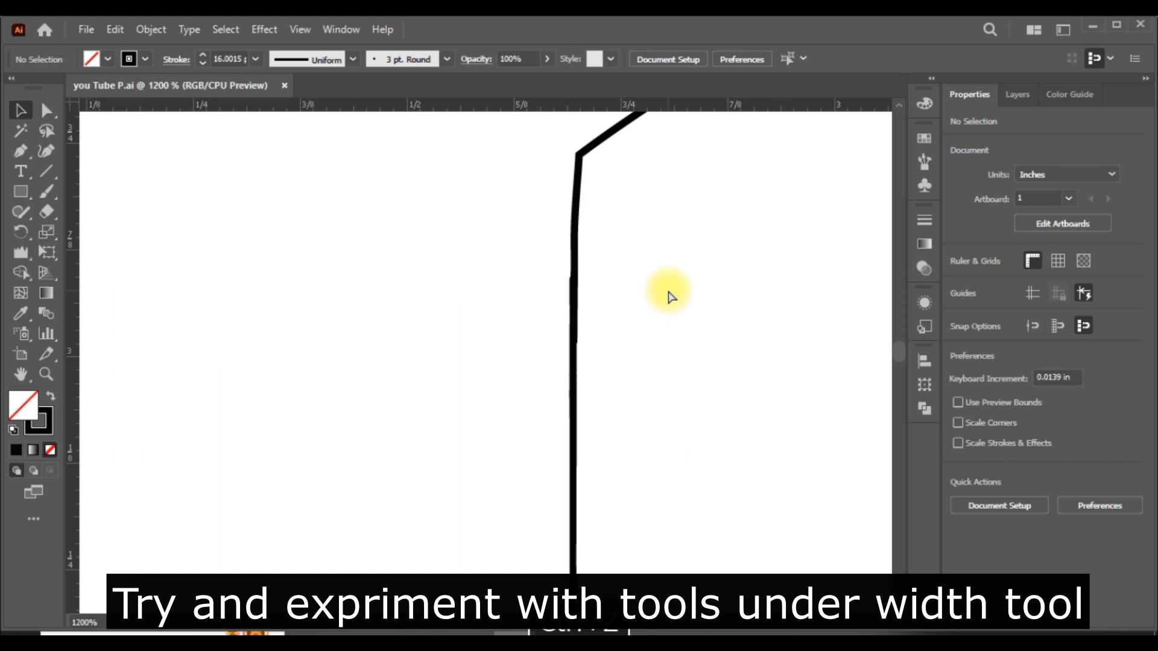
pyautogui.hotkey('ctrl', '1')
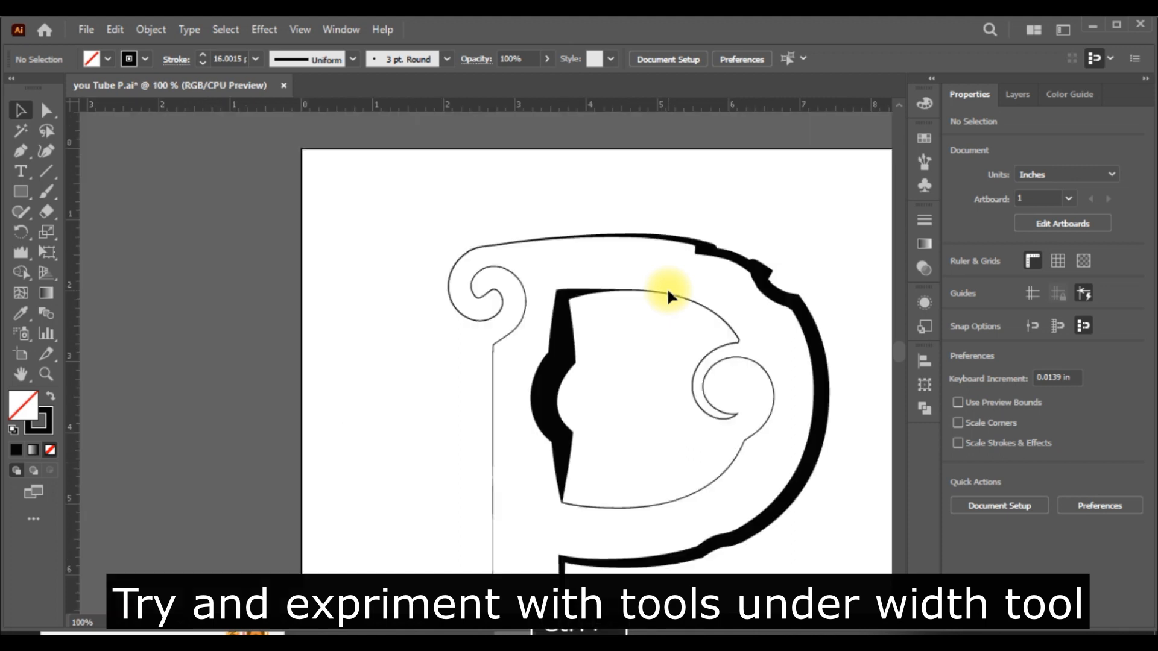
pyautogui.scroll(-5, 669, 287)
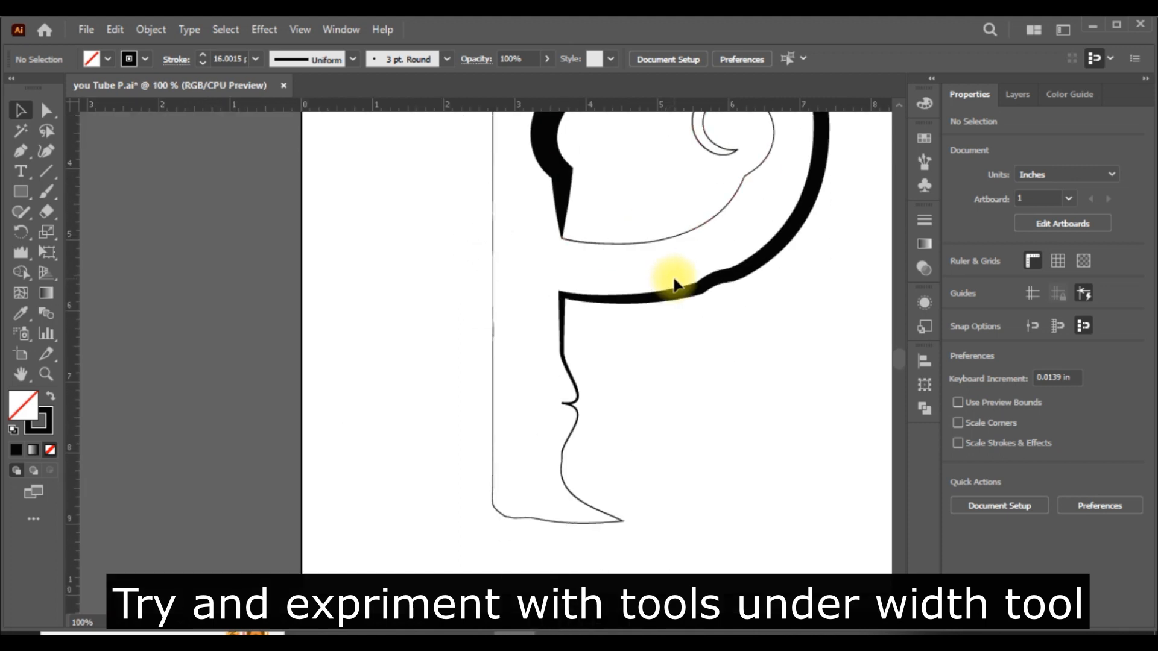
# - Set the Wrinkle tool's brush width to 1 in
pyautogui.doubleClick(20, 255)
pyautogui.moveTo(567, 157); pyautogui.dragTo(530, 132)
pyautogui.write('1')
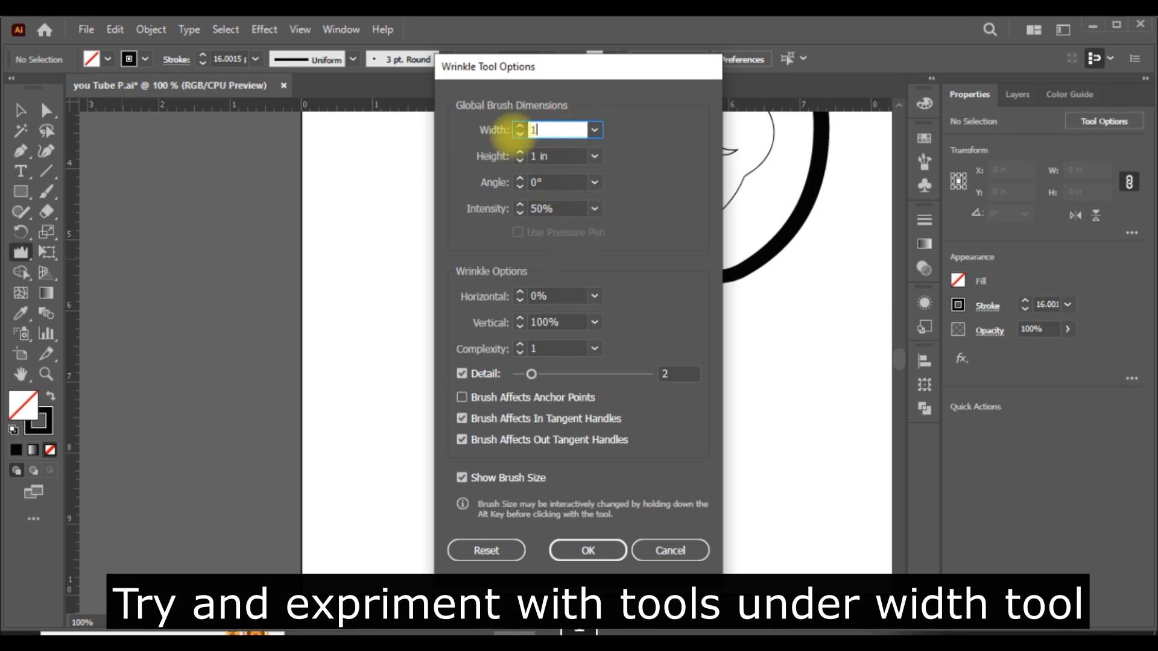
pyautogui.write('6.001')
pyautogui.click(580, 546)
# - Wrinkle the middle of the stem's outer edge and save the document between strokes
pyautogui.moveTo(491, 354); pyautogui.dragTo(491, 367)
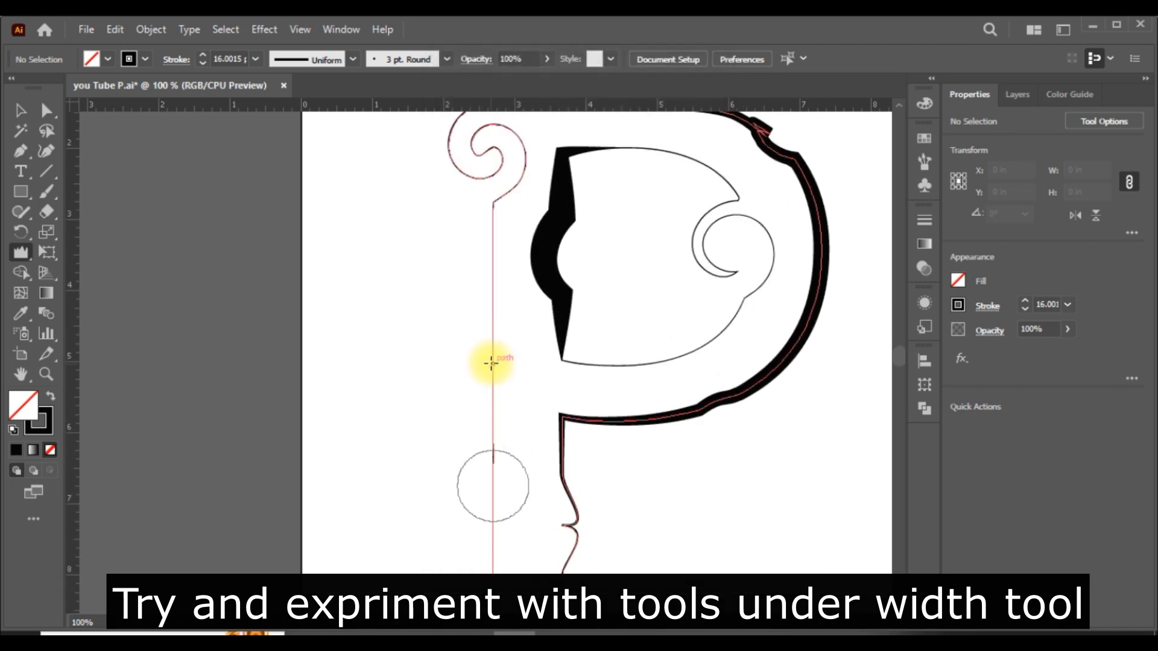
pyautogui.click(82, 28)
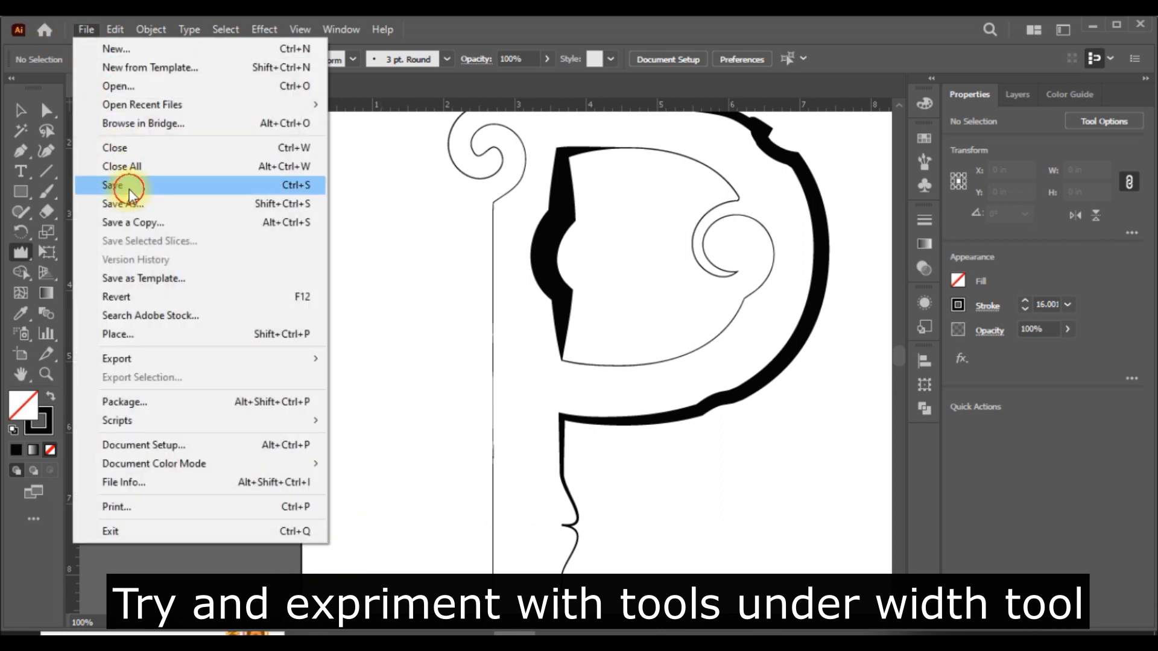
pyautogui.click(24, 258)
pyautogui.moveTo(450, 323); pyautogui.dragTo(492, 284)
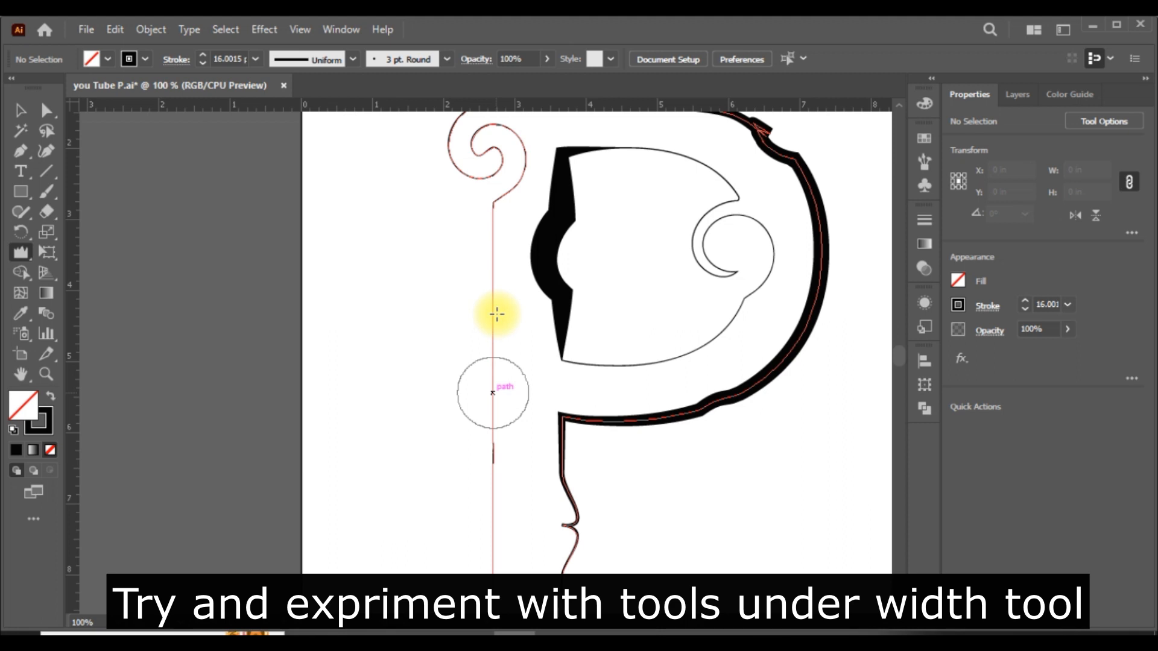
pyautogui.scroll(-3, 497, 314)
pyautogui.scroll(4, 494, 315)
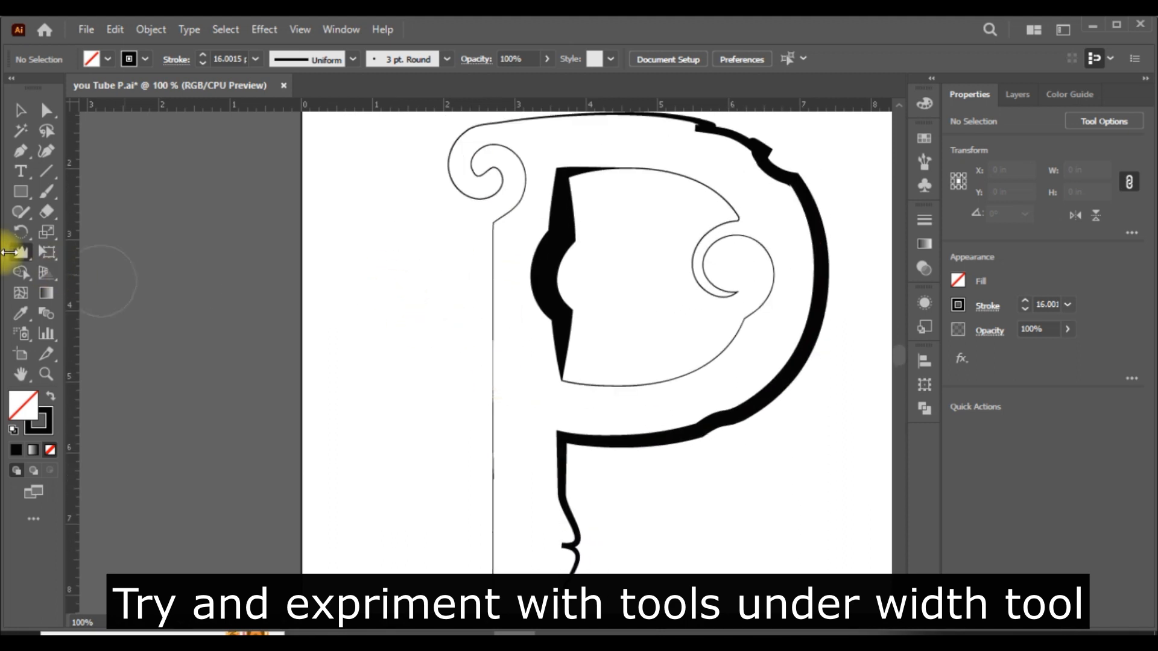
# - Set the Wrinkle tool's horizontal value to 100%
pyautogui.doubleClick(14, 252)
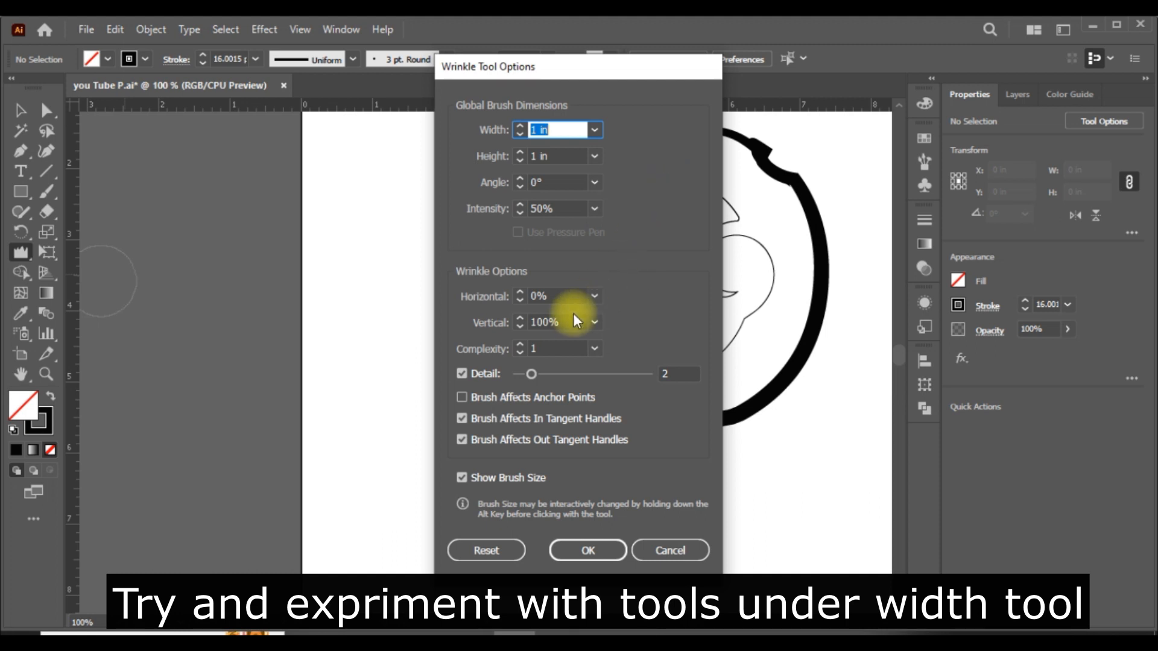
pyautogui.doubleClick(564, 296)
pyautogui.write('100')
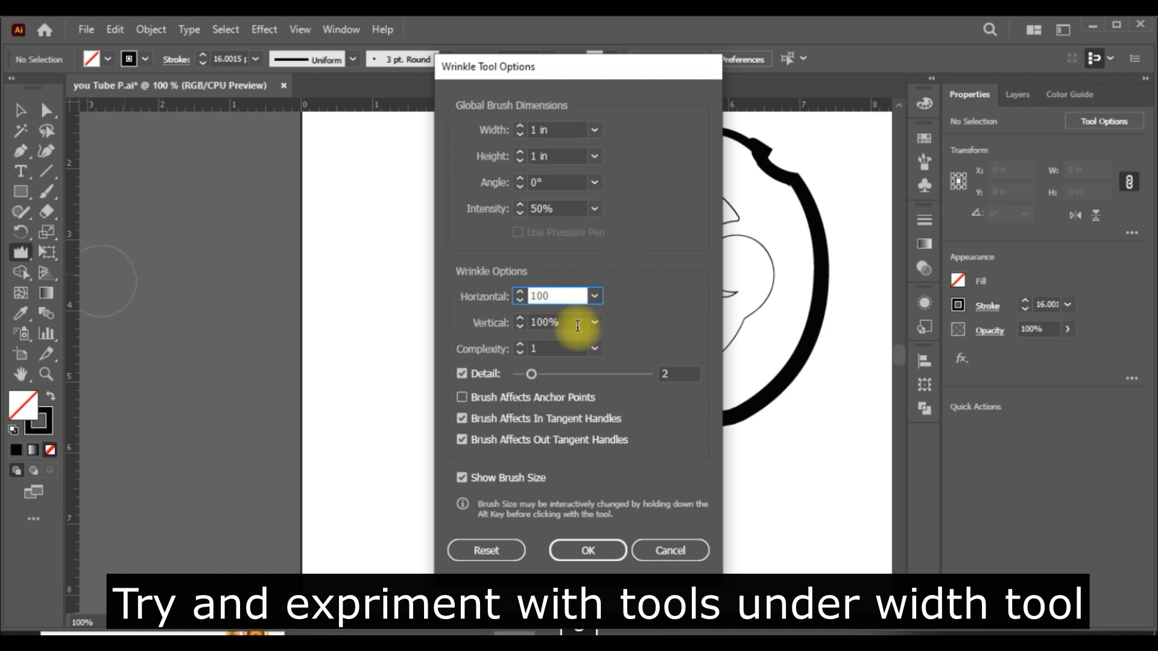
pyautogui.press('Tab')
pyautogui.click(589, 550)
# - Wrinkle the stem's outer edge from just below the scroll down towards the foot
pyautogui.moveTo(479, 297)
pyautogui.mouseDown()
pyautogui.moveTo(488, 293)
pyautogui.moveTo(491, 549)
pyautogui.moveTo(515, 471)
pyautogui.mouseUp()
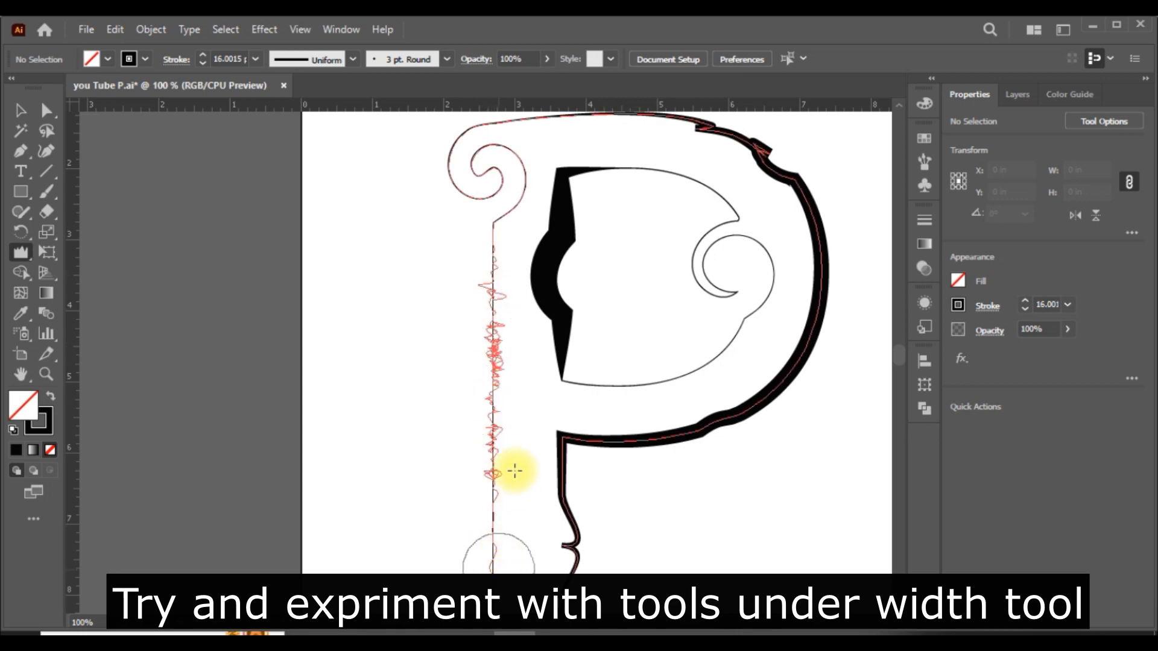
pyautogui.scroll(-4, 515, 471)
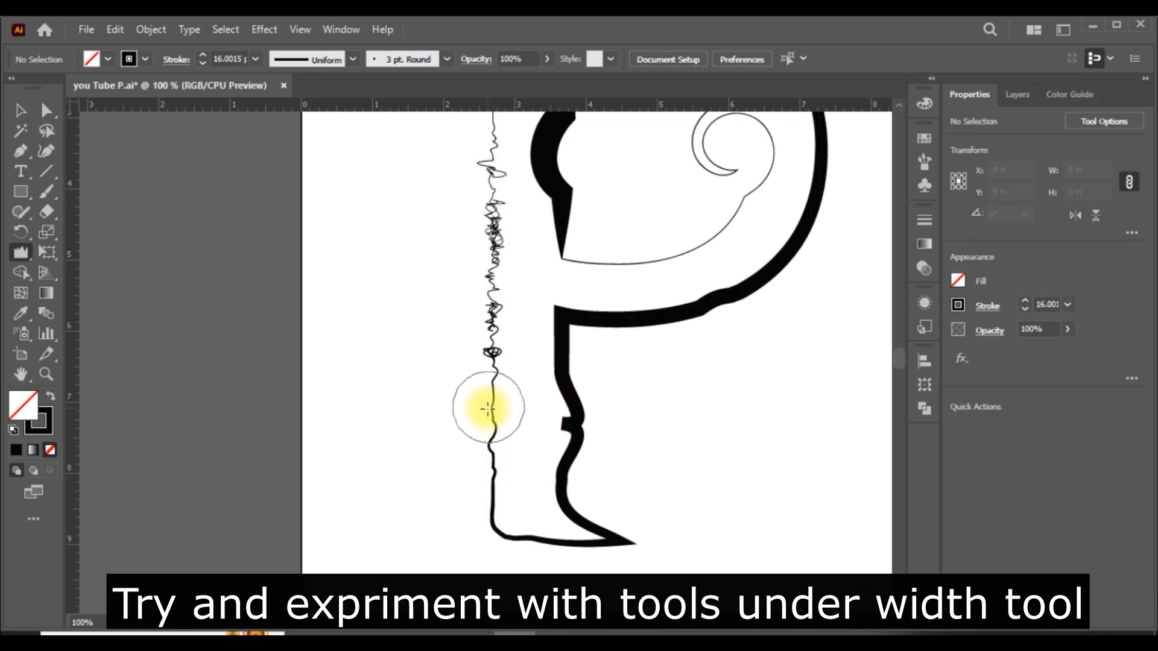
pyautogui.moveTo(493, 426); pyautogui.dragTo(491, 486)
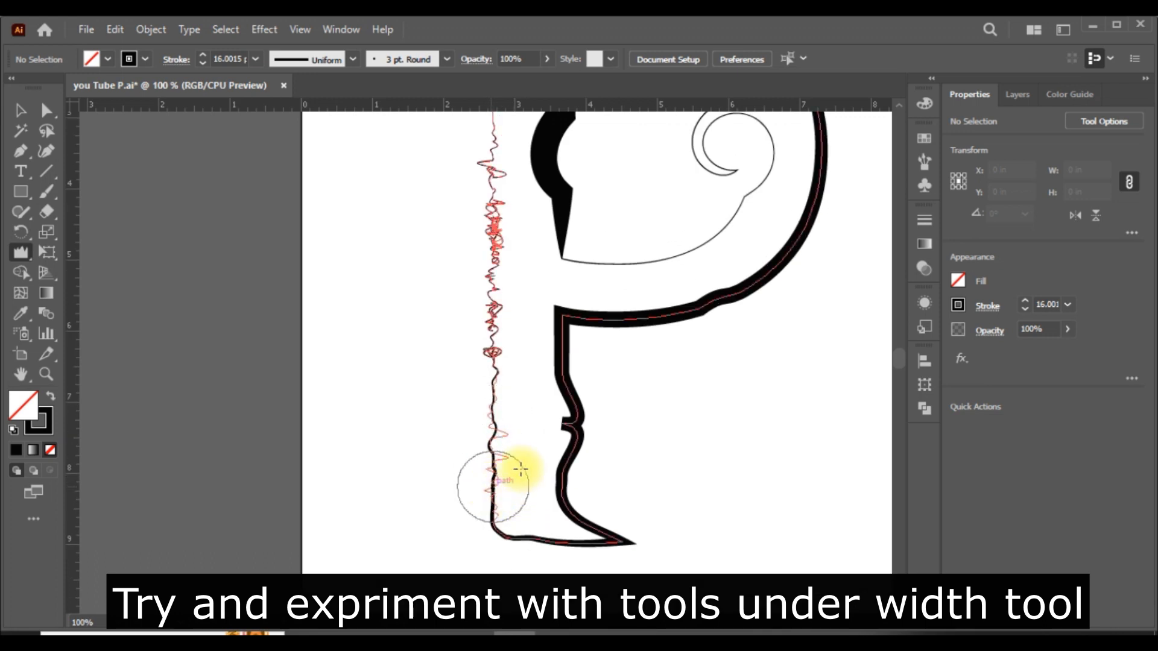
pyautogui.scroll(5, 516, 440)
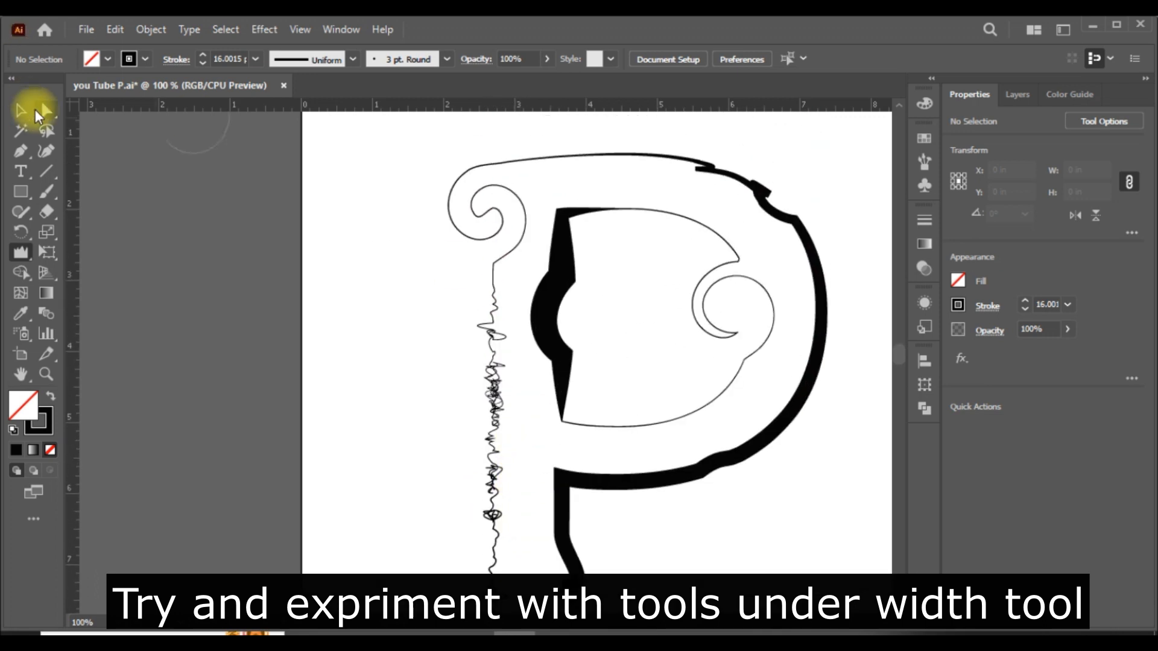
# - Examine the wrinkled outer edge of the stem on the whole letter and close up
pyautogui.click(20, 110)
pyautogui.hotkey('ctrl', '-')
pyautogui.scroll(-2, 529, 531)
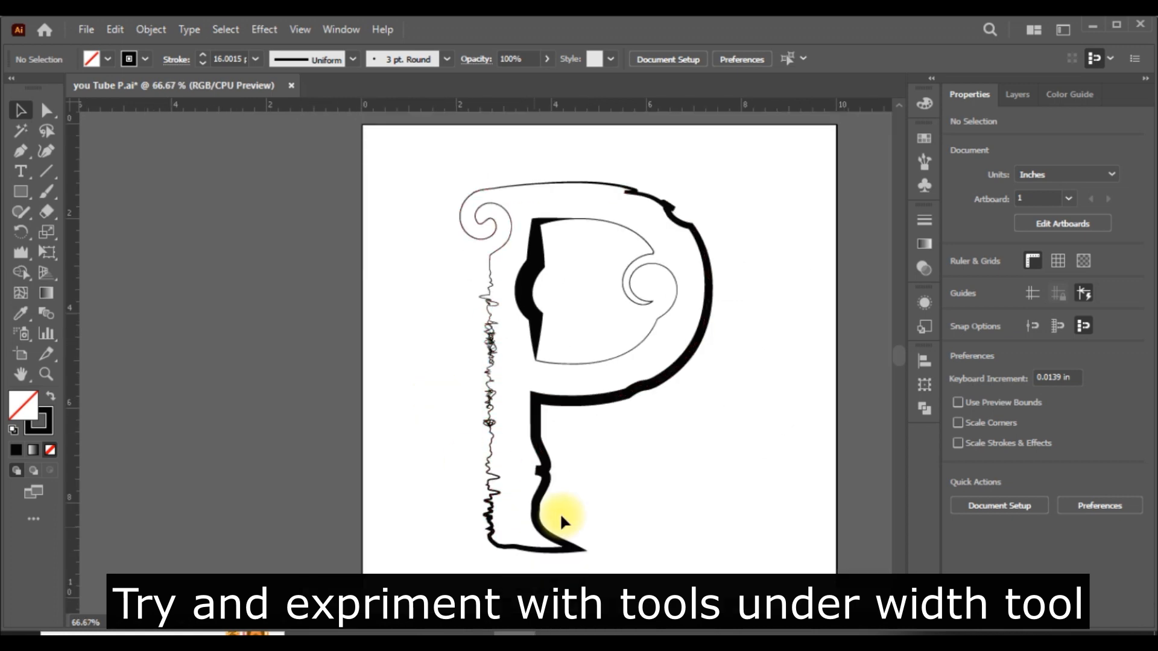
pyautogui.hotkey('ctrl', '0')
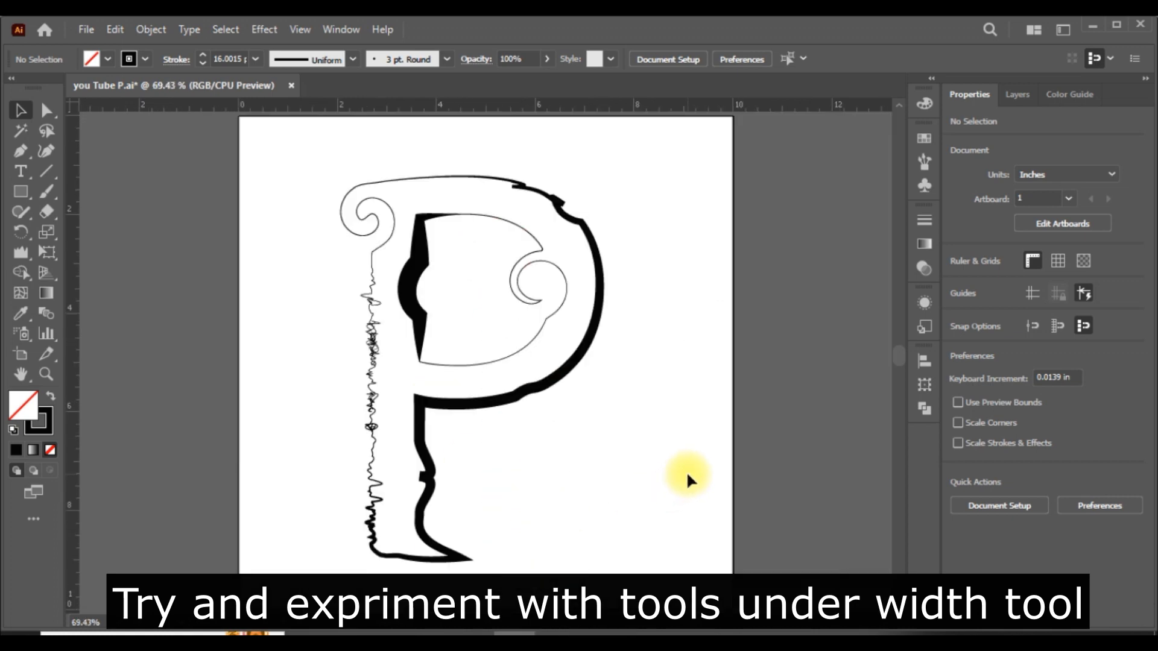
pyautogui.click(375, 338)
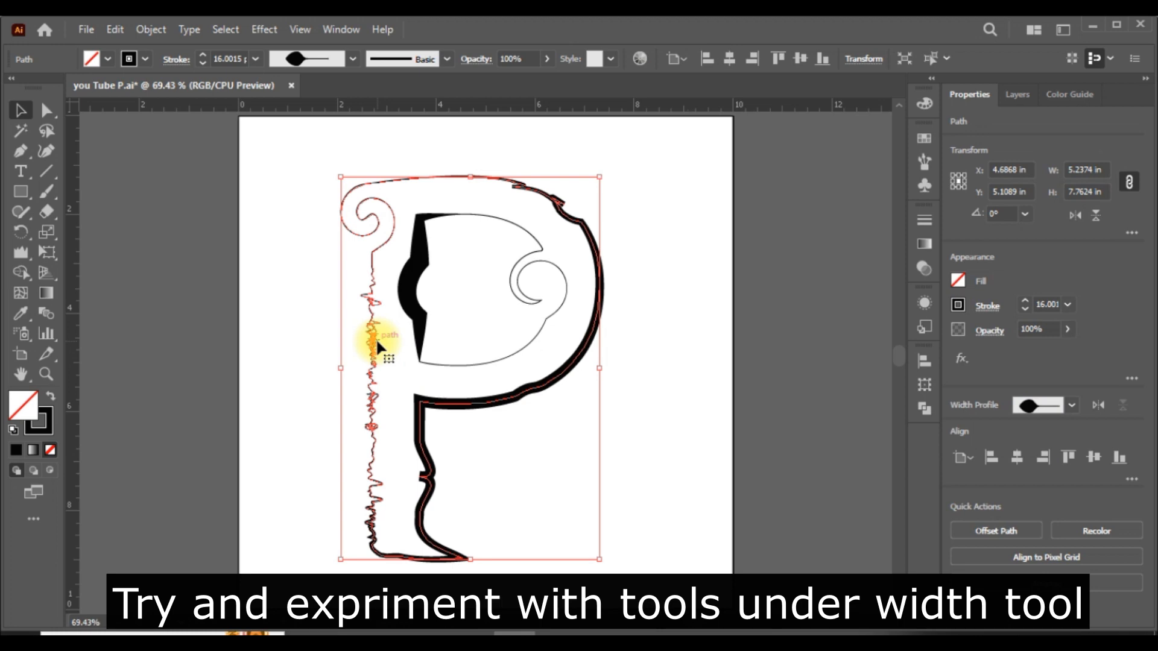
pyautogui.scroll(3, 375, 336)
pyautogui.scroll(2, 122, 361)
pyautogui.click(224, 434)
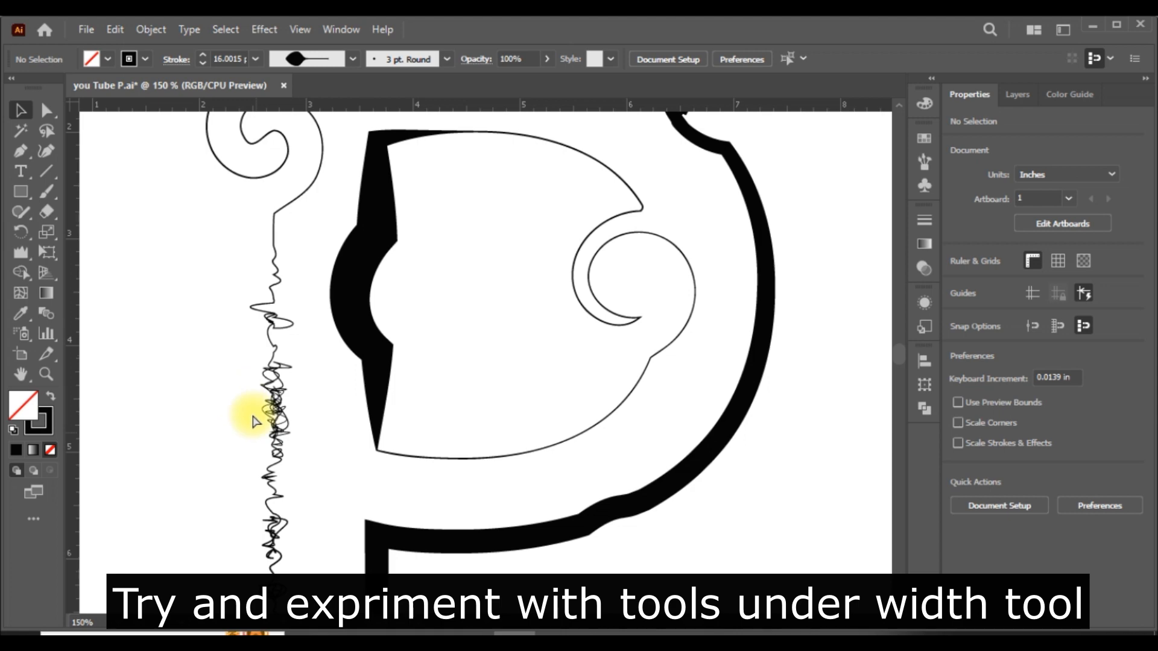
# - Undo the Wrinkle strokes along the stem's outer edge
pyautogui.hotkey('ctrl', 'z')
pyautogui.scroll(-2, 253, 404)
pyautogui.scroll(3, 251, 404)
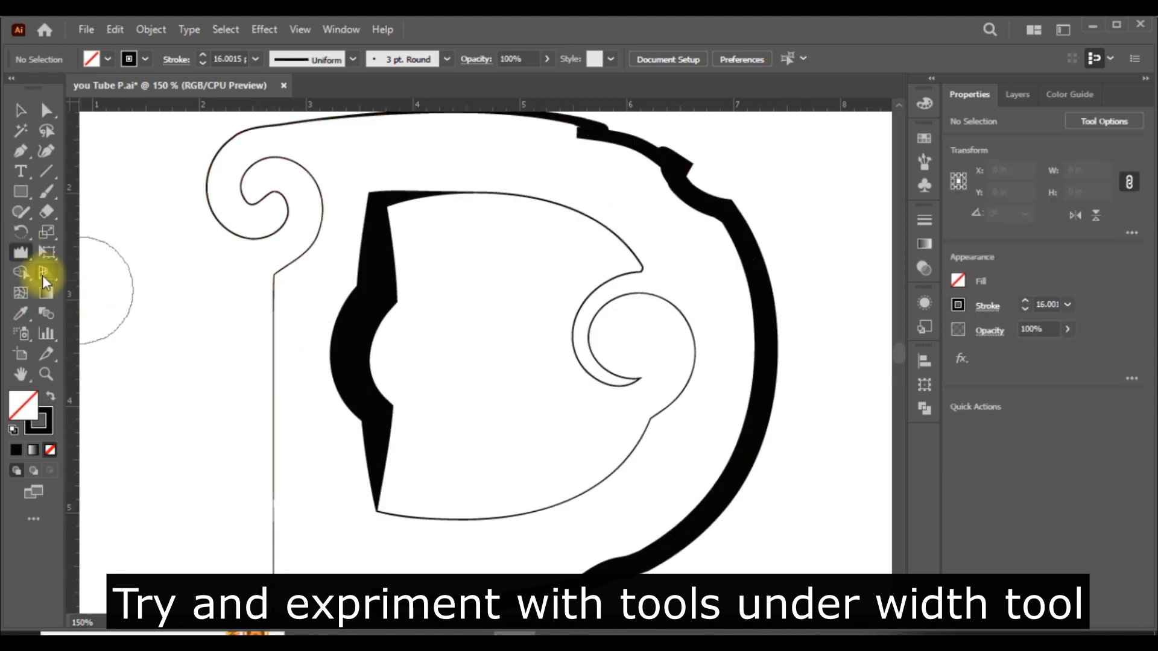
# - Set the Wrinkle tool's brush to 0.5 in wide and 0.5 in high, with a horizontal value of 80%
pyautogui.doubleClick(21, 253)
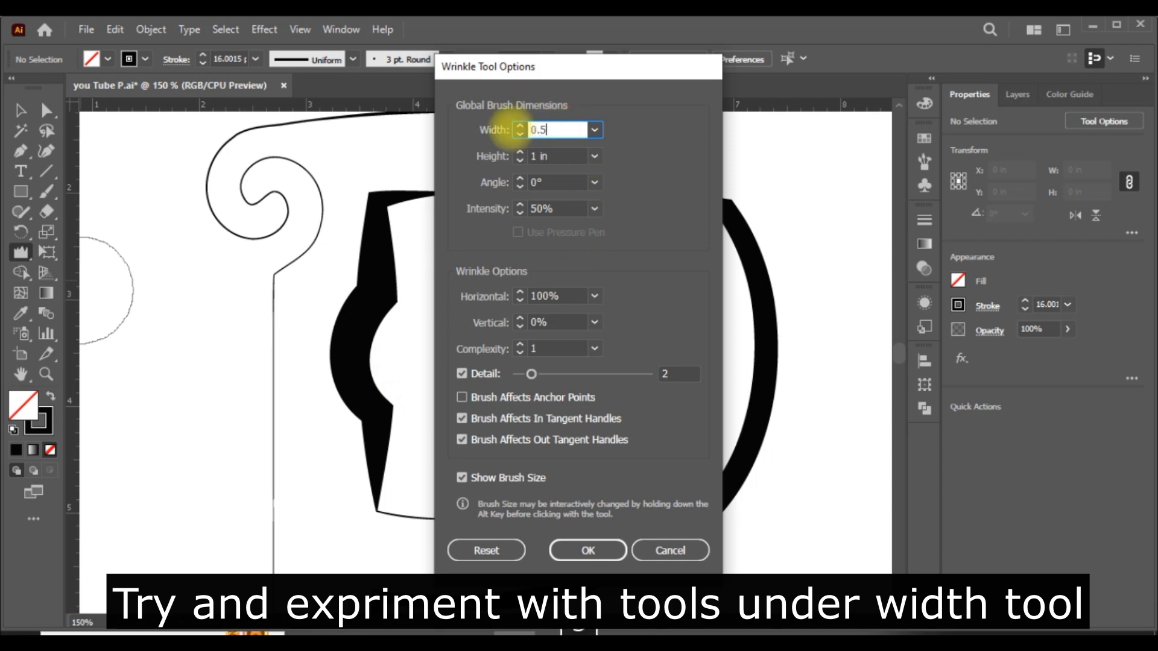
pyautogui.press('Tab')
pyautogui.write('0.')
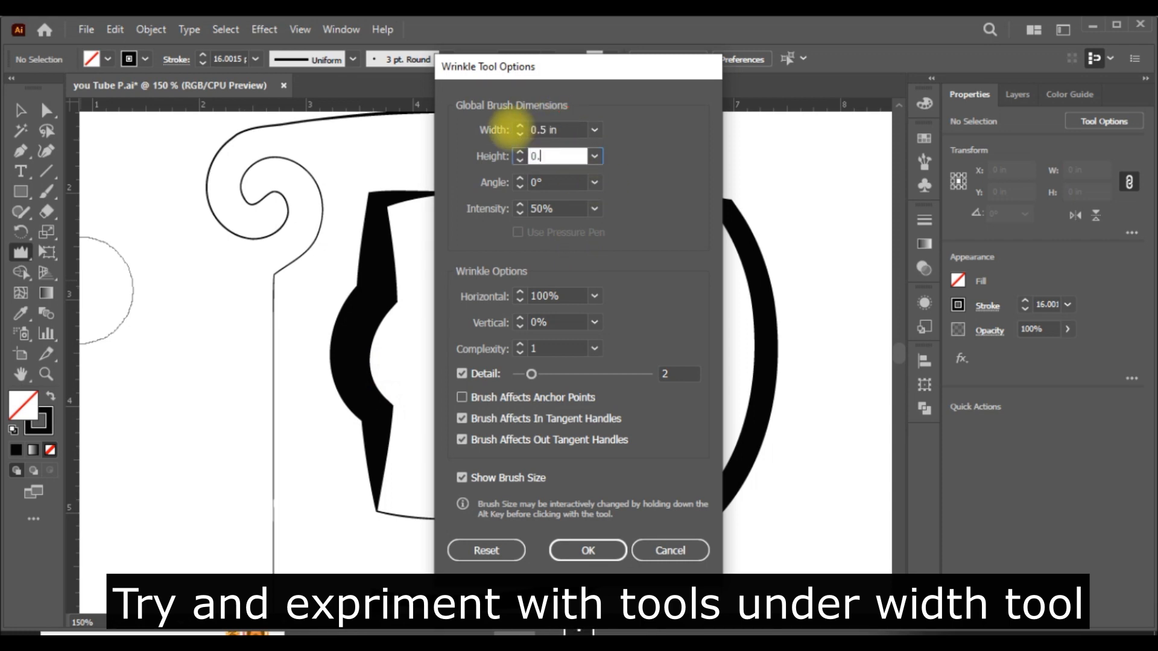
pyautogui.press('Tab')
pyautogui.press('Tab')
pyautogui.press('Tab')
pyautogui.write('5')
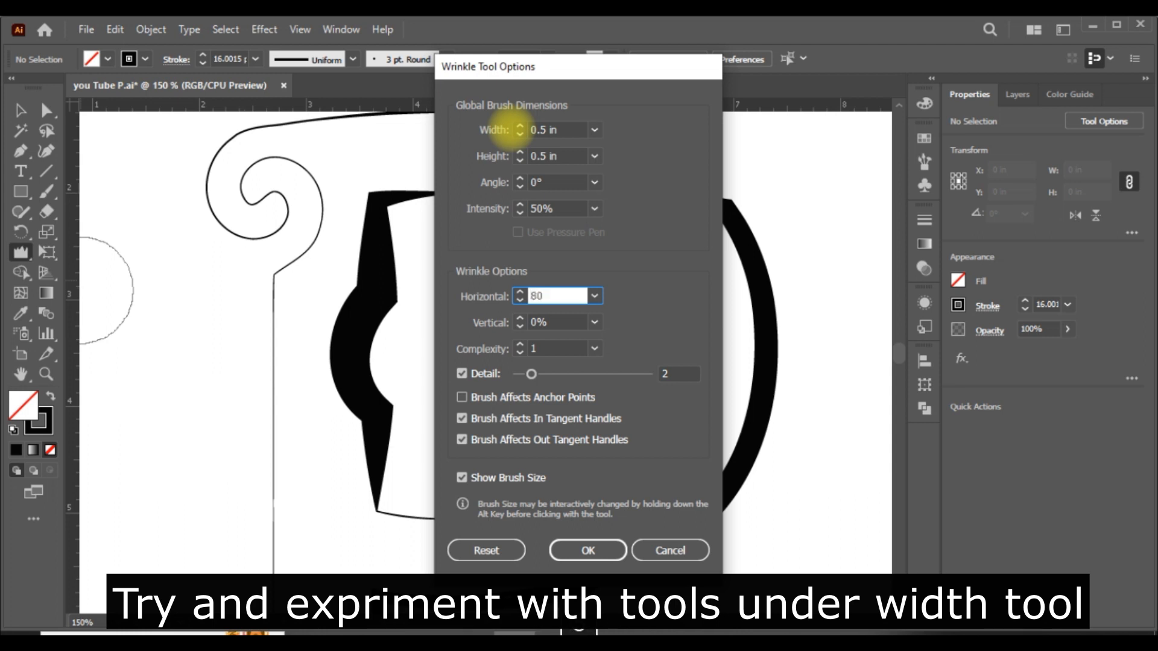
pyautogui.click(589, 550)
# - Wrinkle the stem's outer edge just below the scroll, undoing and redoing unwanted strokes
pyautogui.moveTo(263, 296)
pyautogui.mouseDown()
pyautogui.moveTo(277, 546)
pyautogui.moveTo(321, 435)
pyautogui.moveTo(292, 388)
pyautogui.mouseUp()
pyautogui.scroll(-3, 292, 422)
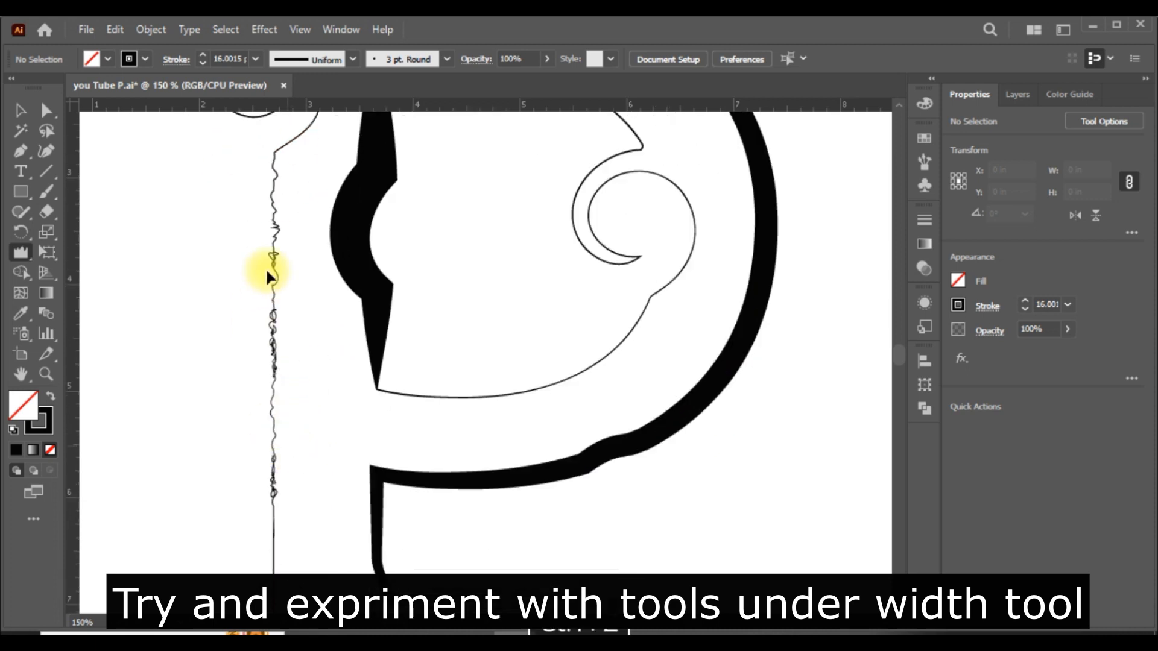
pyautogui.hotkey('ctrl', 'z')
pyautogui.moveTo(280, 187)
pyautogui.mouseDown()
pyautogui.moveTo(292, 280)
pyautogui.moveTo(276, 287)
pyautogui.moveTo(305, 346)
pyautogui.mouseUp()
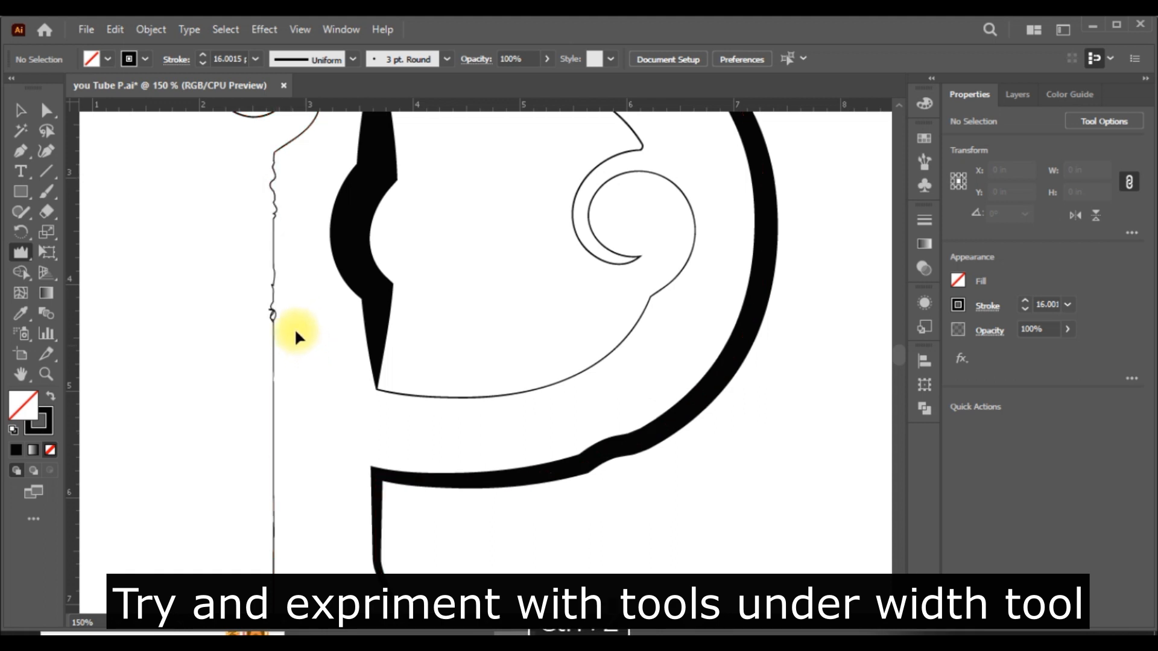
pyautogui.moveTo(275, 252); pyautogui.dragTo(277, 250)
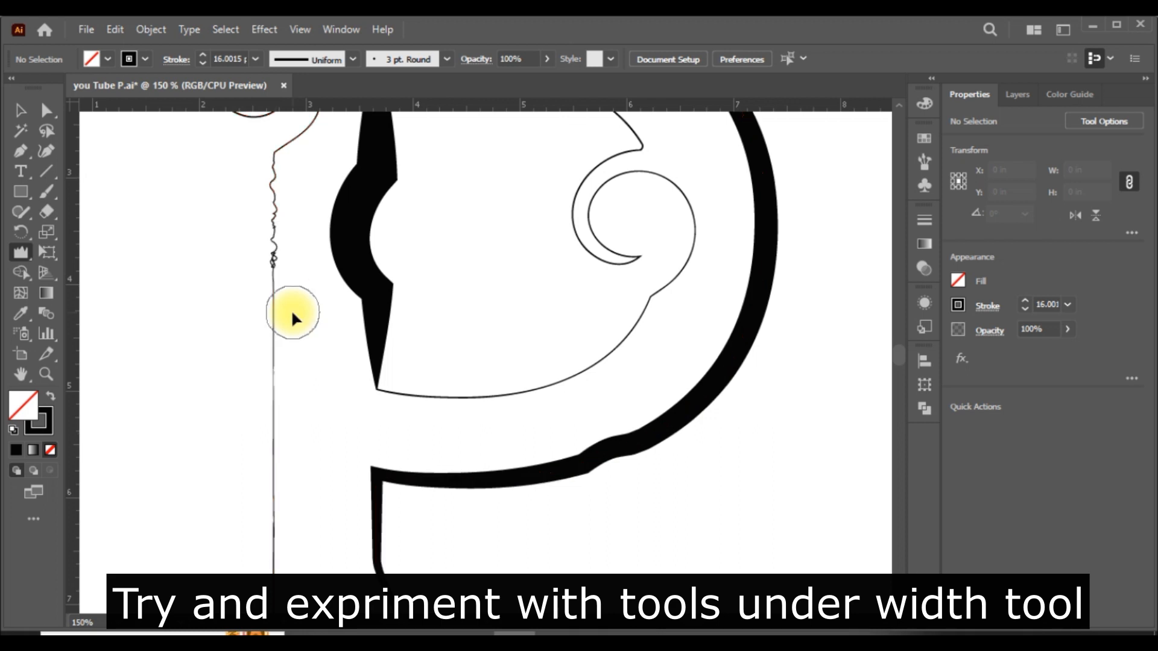
# - Wrinkle the stem's outer edge alongside the lower half of the bowl's inner outline
pyautogui.scroll(-3, 274, 301)
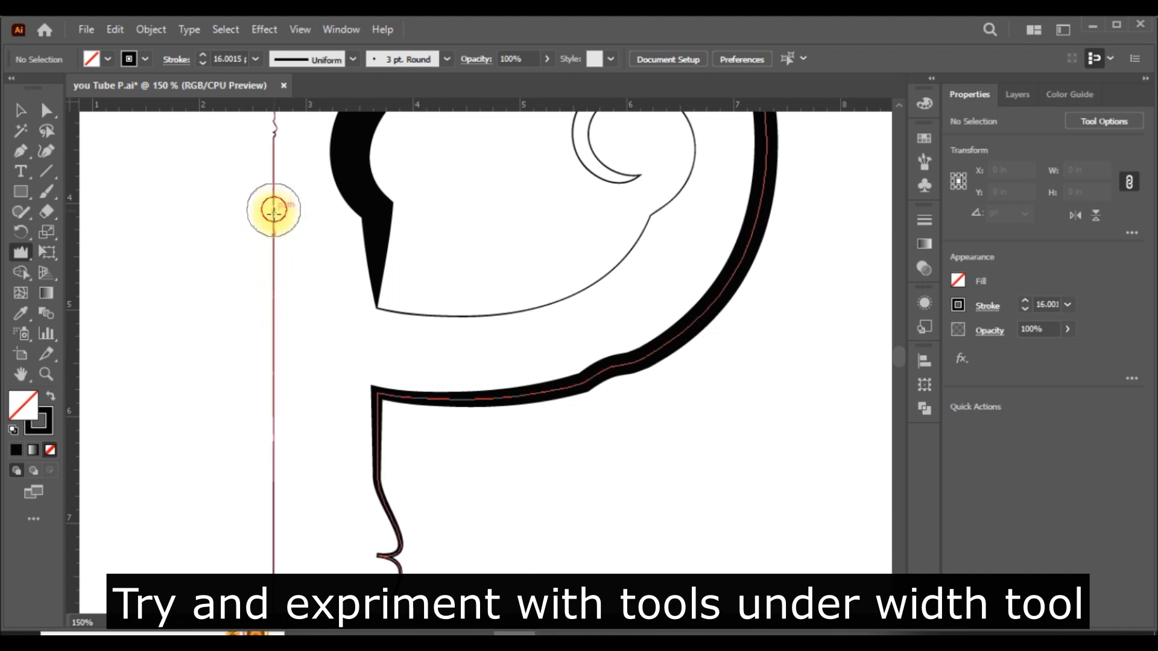
pyautogui.moveTo(271, 383); pyautogui.dragTo(299, 331)
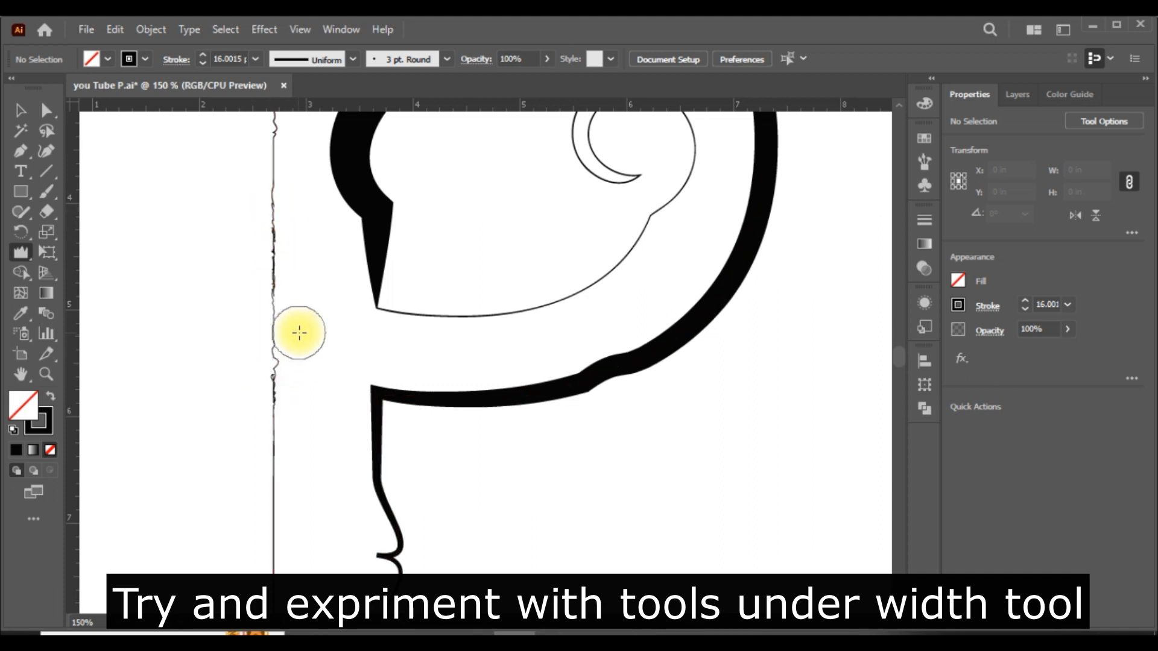
pyautogui.click(266, 258)
pyautogui.scroll(2, 265, 258)
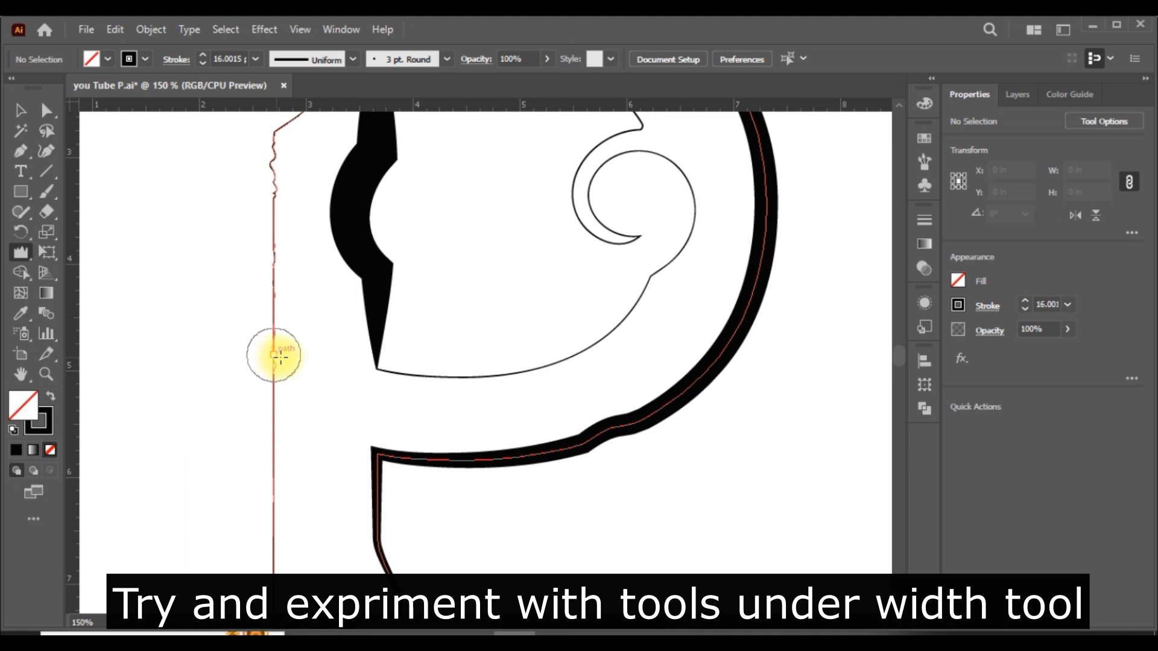
pyautogui.scroll(-2, 277, 356)
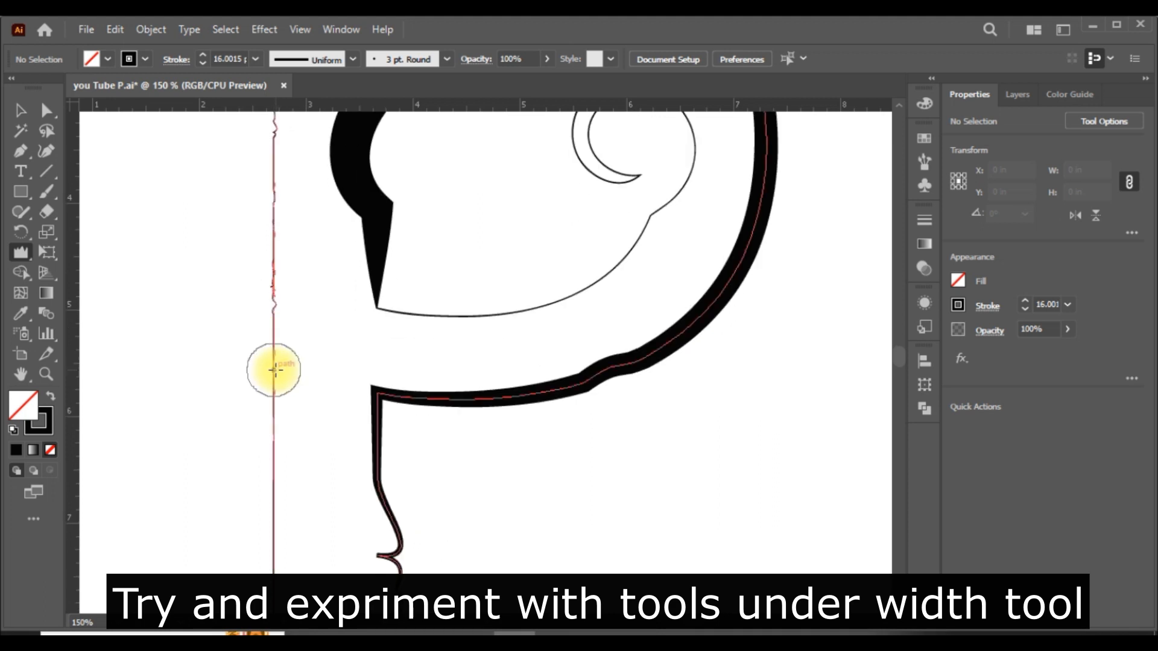
# - Wrinkle the lower stem's outer edge down to just above the foot, undoing an unwanted stroke below the bowl
pyautogui.scroll(-3, 275, 369)
pyautogui.moveTo(283, 404); pyautogui.dragTo(288, 419)
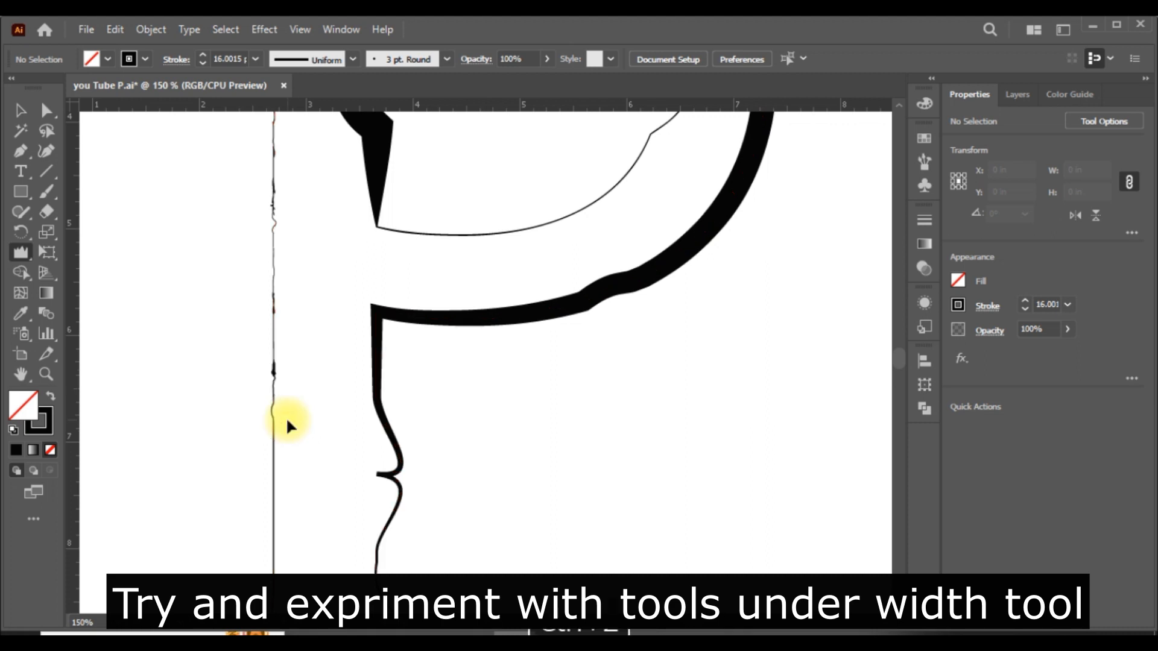
pyautogui.hotkey('ctrl', 'z')
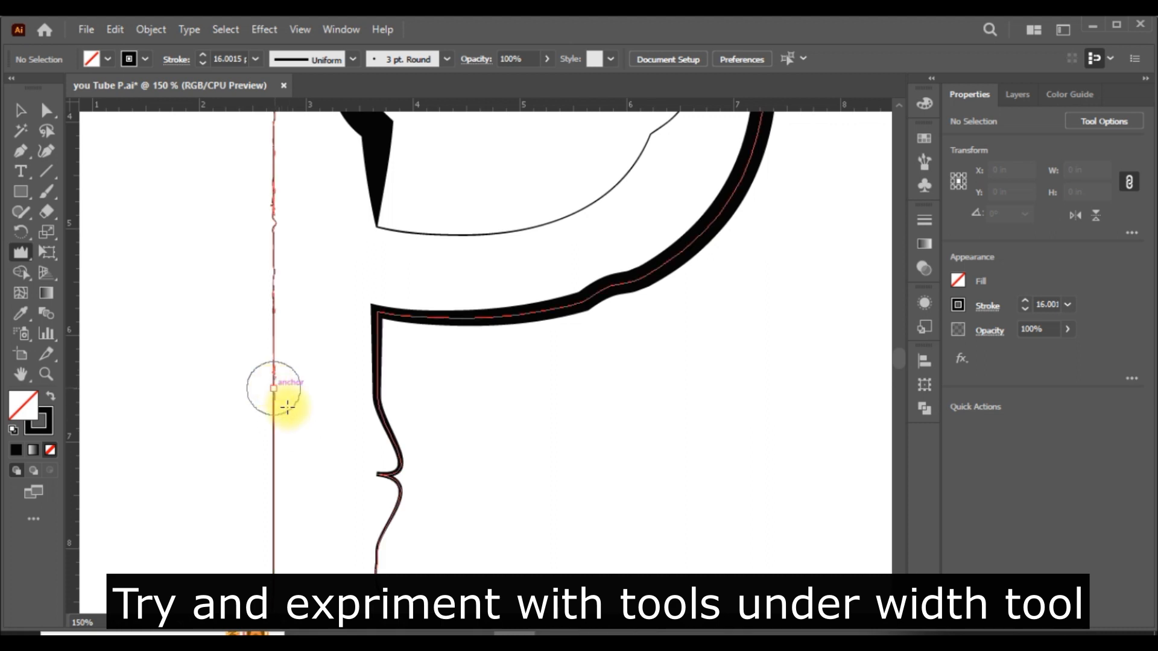
pyautogui.scroll(-2, 285, 406)
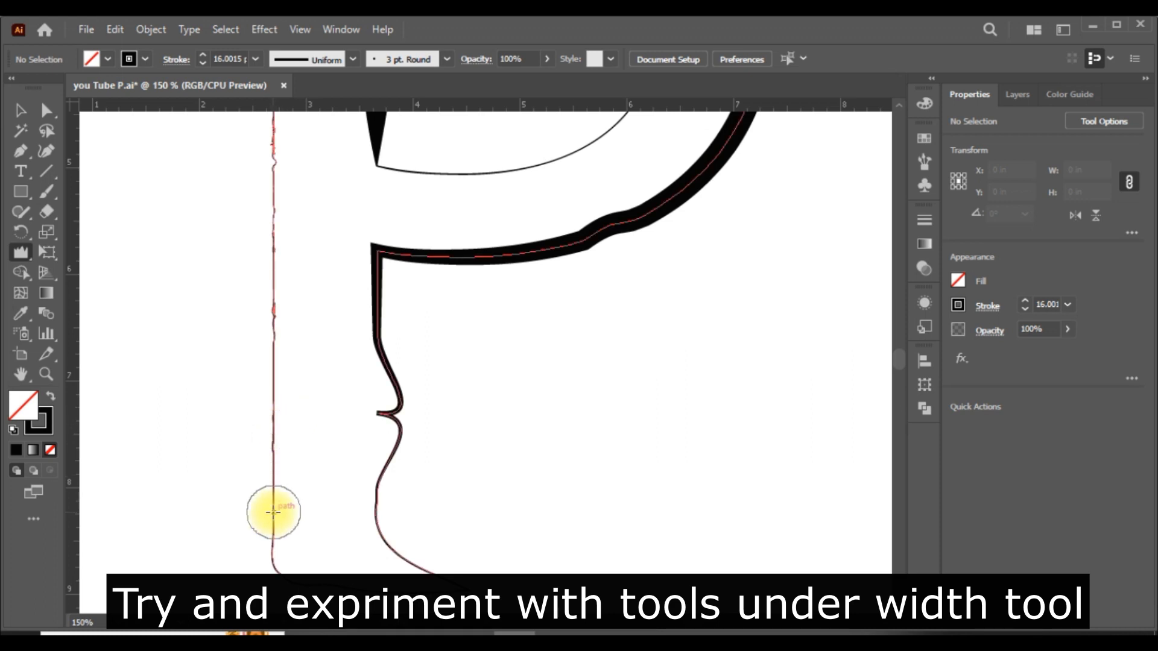
pyautogui.moveTo(298, 532)
pyautogui.mouseDown()
pyautogui.moveTo(271, 418)
pyautogui.moveTo(282, 413)
pyautogui.mouseUp()
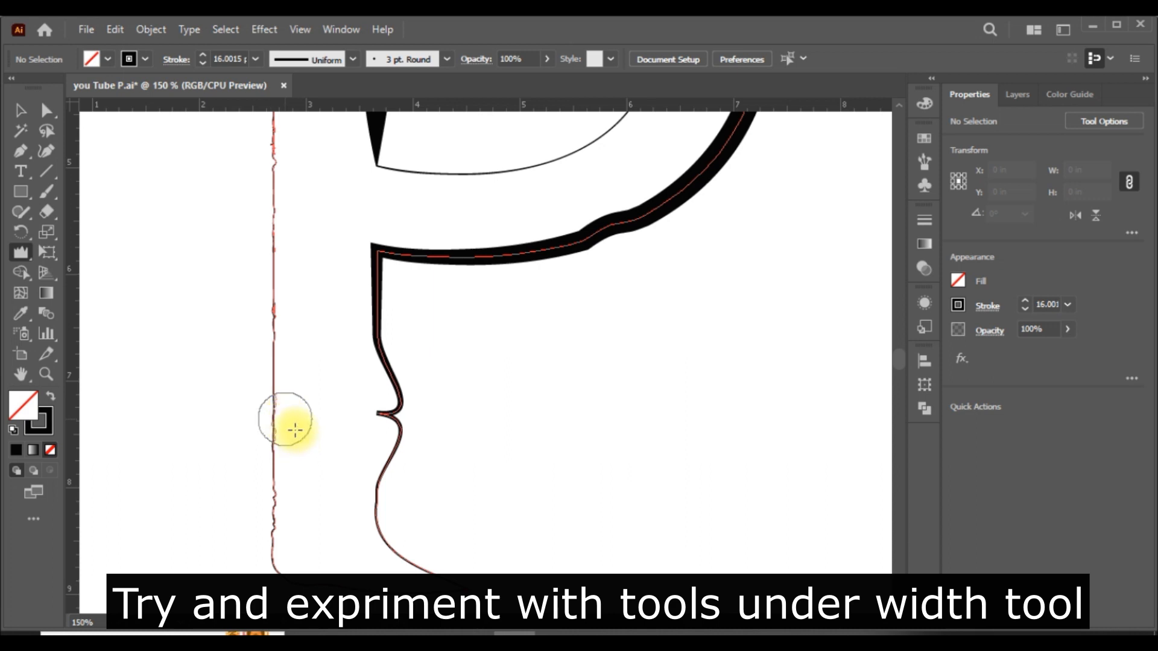
# - Add Wrinkle strokes to the remaining smooth stretches of the stem's outer edge, working back up towards the scroll
pyautogui.scroll(2, 298, 427)
pyautogui.moveTo(280, 381); pyautogui.dragTo(289, 391)
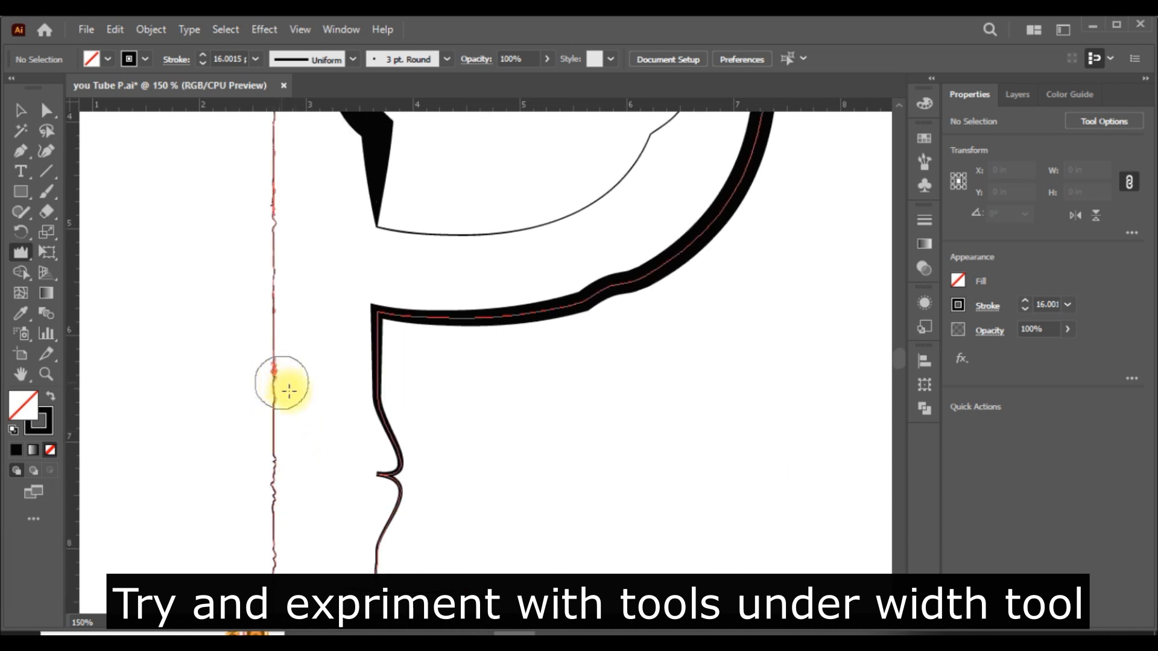
pyautogui.scroll(3, 292, 386)
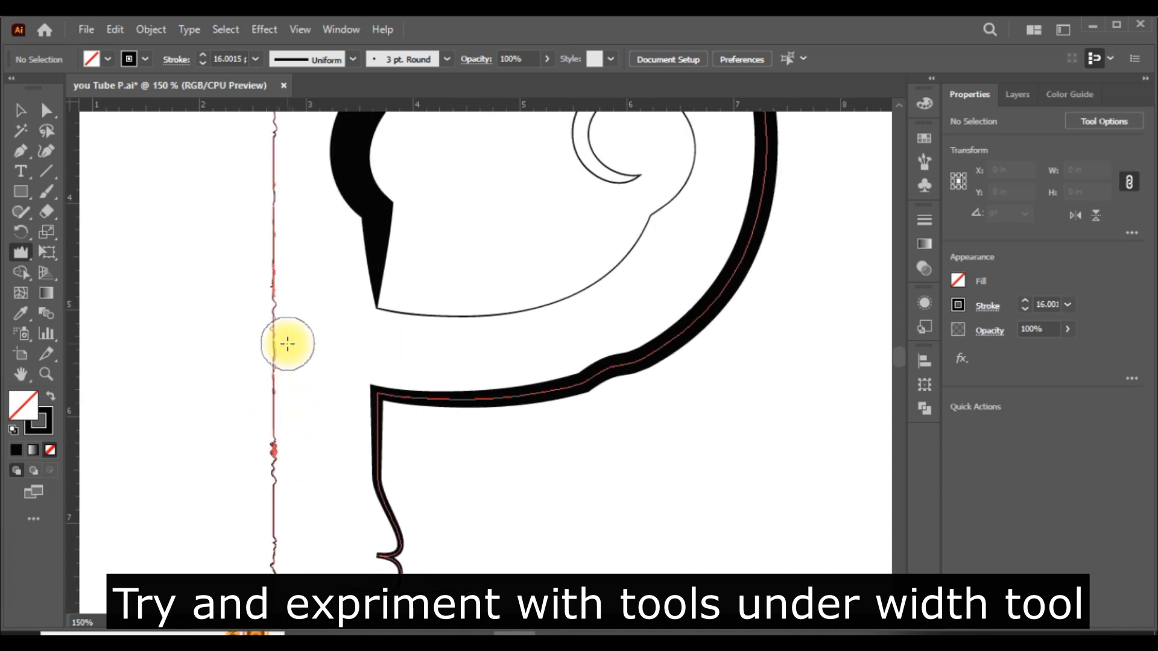
pyautogui.moveTo(287, 346)
pyautogui.mouseDown()
pyautogui.moveTo(273, 370)
pyautogui.moveTo(289, 410)
pyautogui.mouseUp()
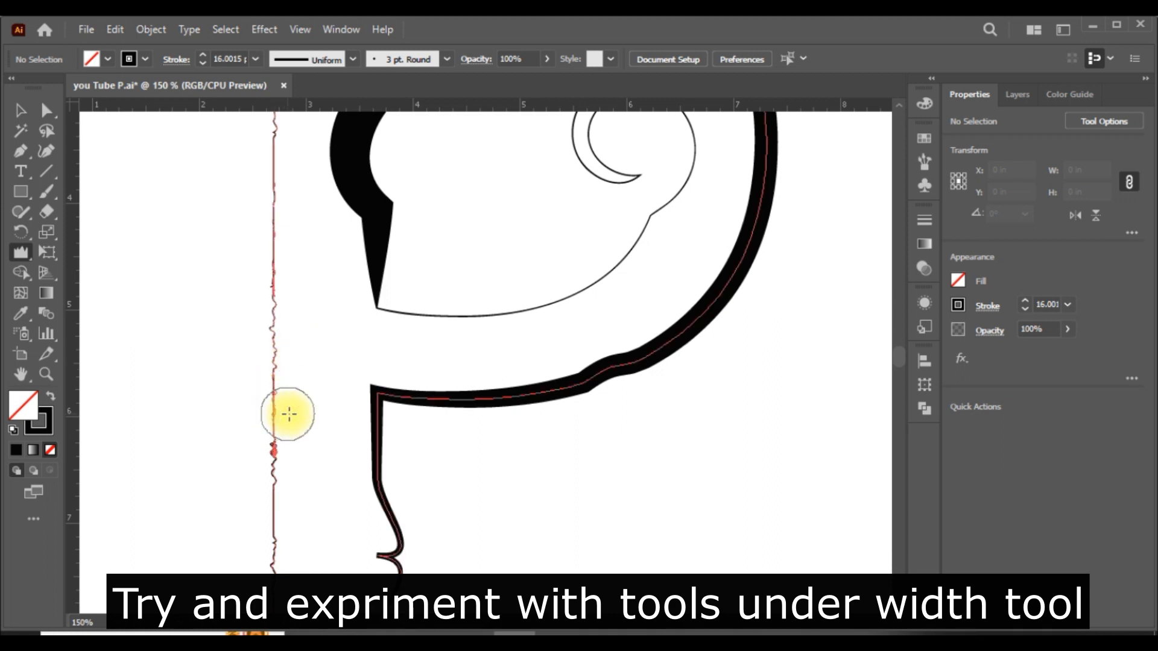
pyautogui.scroll(4, 306, 374)
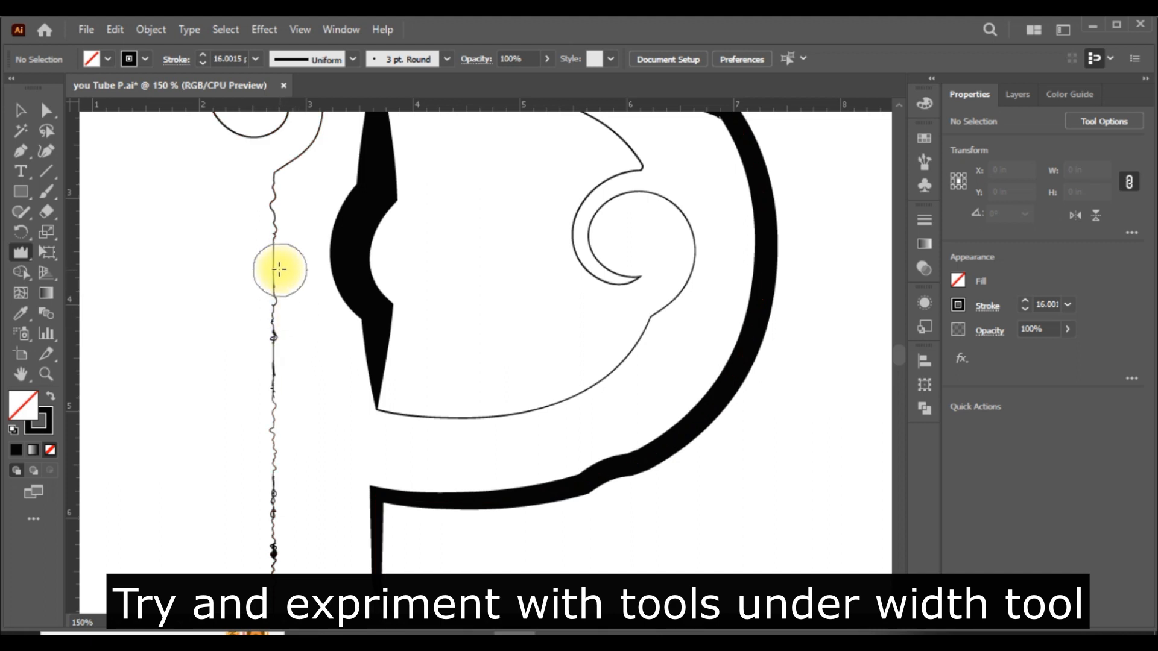
pyautogui.moveTo(276, 264); pyautogui.dragTo(271, 261)
pyautogui.moveTo(275, 370); pyautogui.dragTo(273, 364)
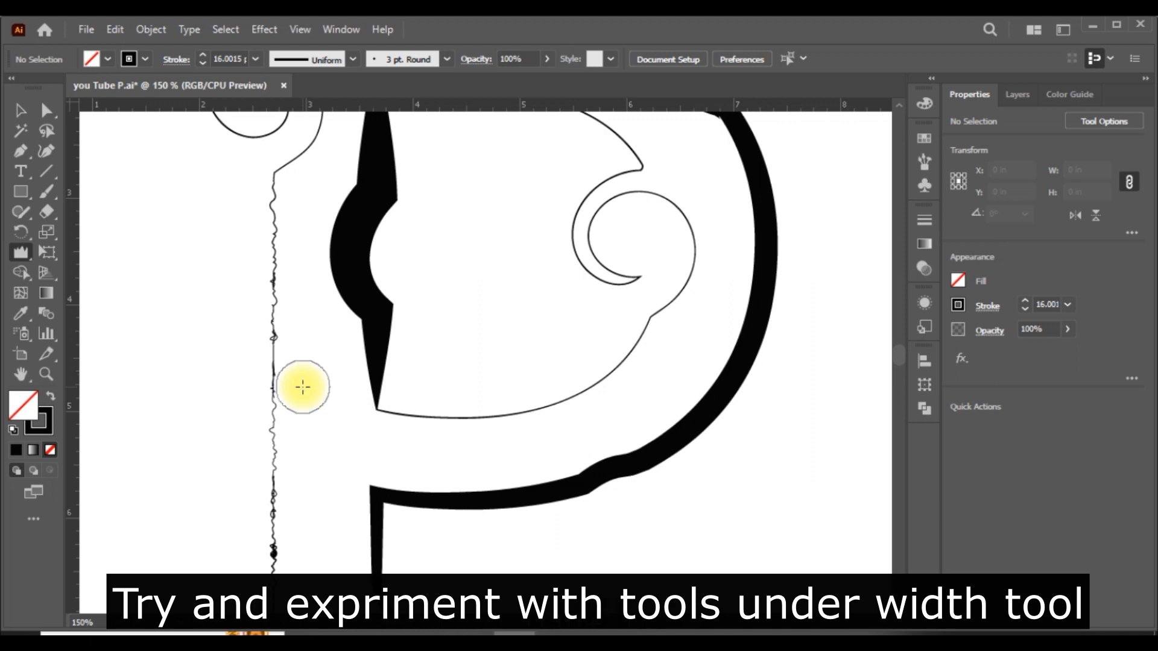
# - Select both paths of the letter P and set their stroke colour to the light orange swatch
pyautogui.hotkey('ctrl', '-')
pyautogui.hotkey('ctrl', '-')
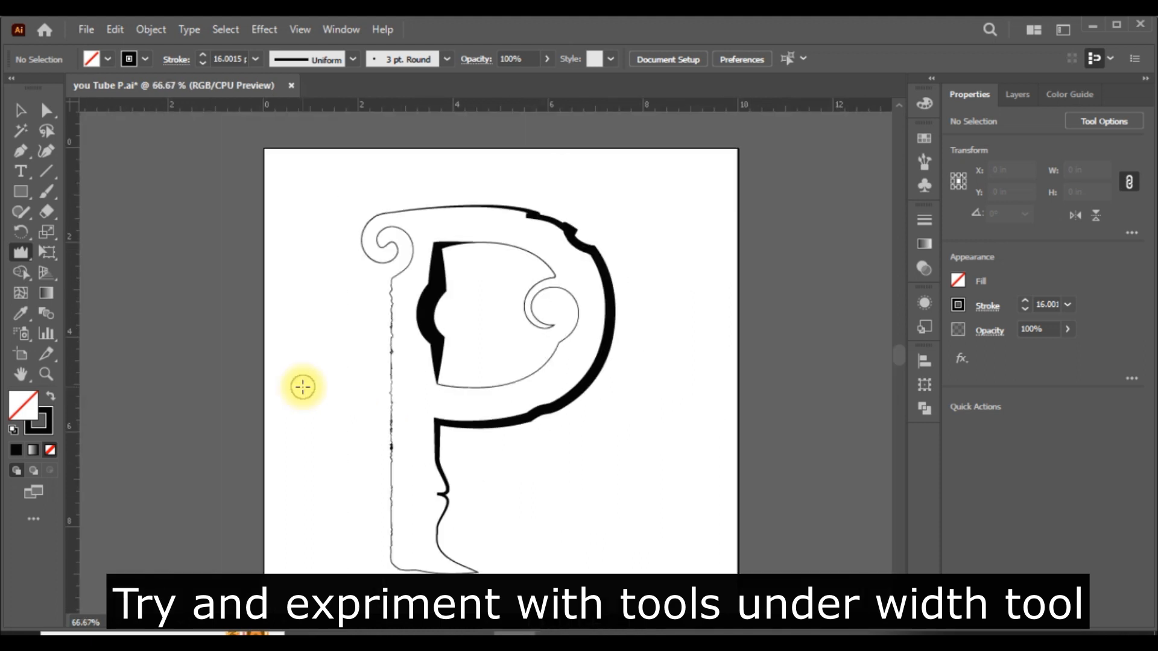
pyautogui.click(19, 111)
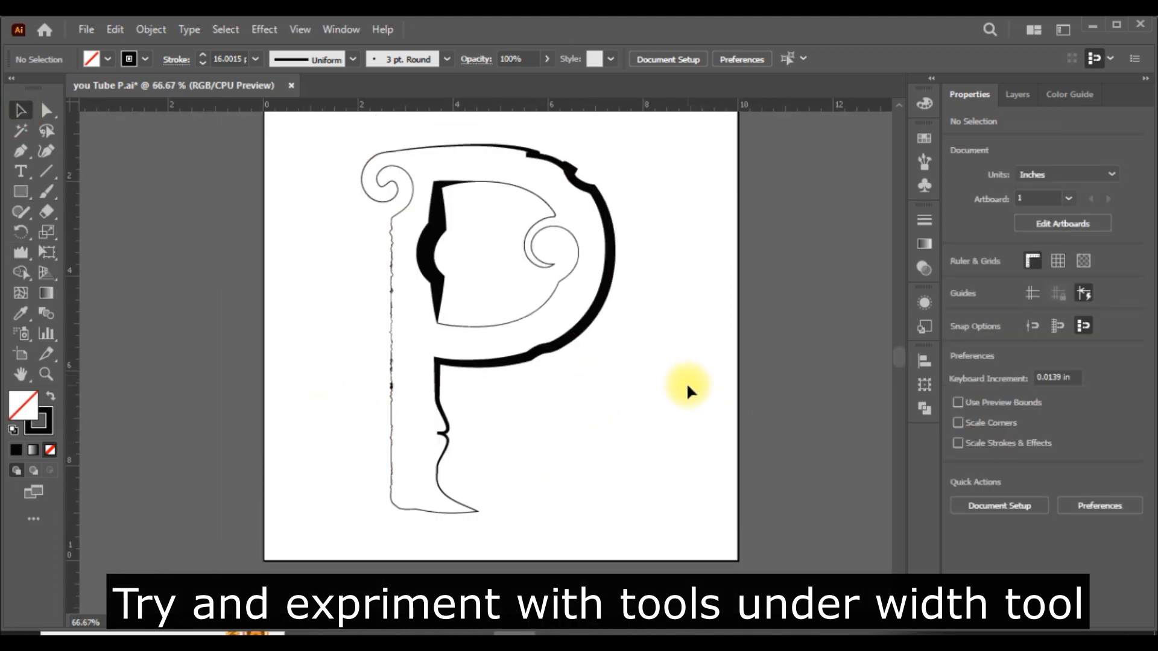
pyautogui.scroll(2, 690, 395)
pyautogui.hotkey('ctrl', '0')
pyautogui.hotkey('ctrl', '-')
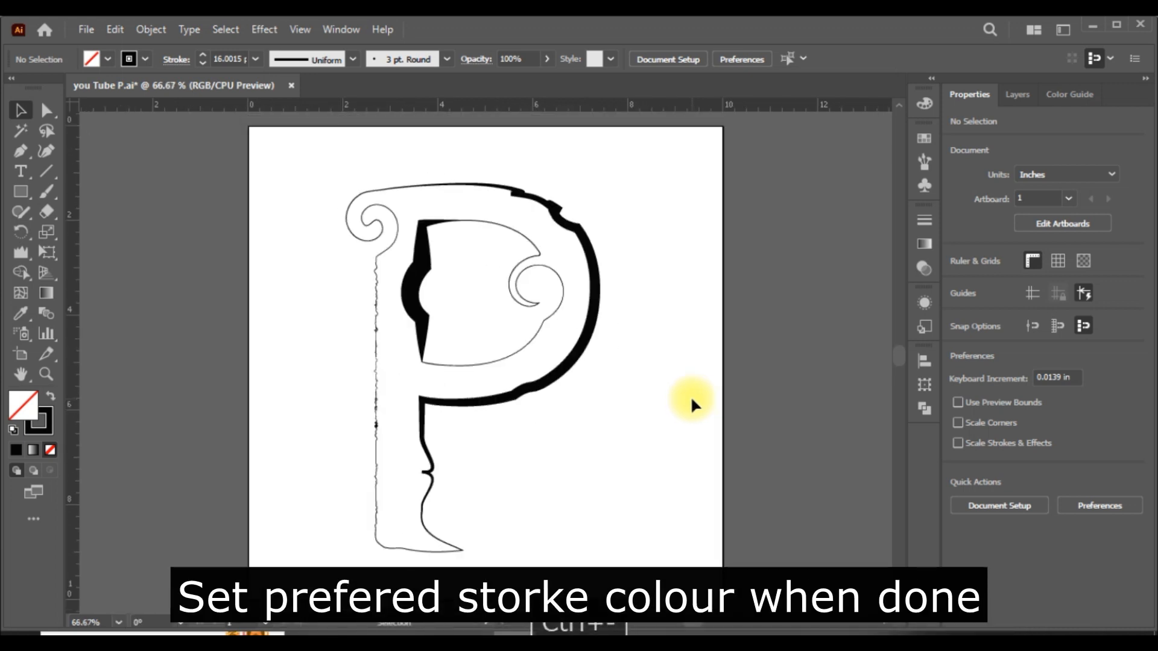
pyautogui.moveTo(632, 628); pyautogui.dragTo(584, 406)
pyautogui.moveTo(643, 215); pyautogui.dragTo(350, 548)
pyautogui.click(958, 306)
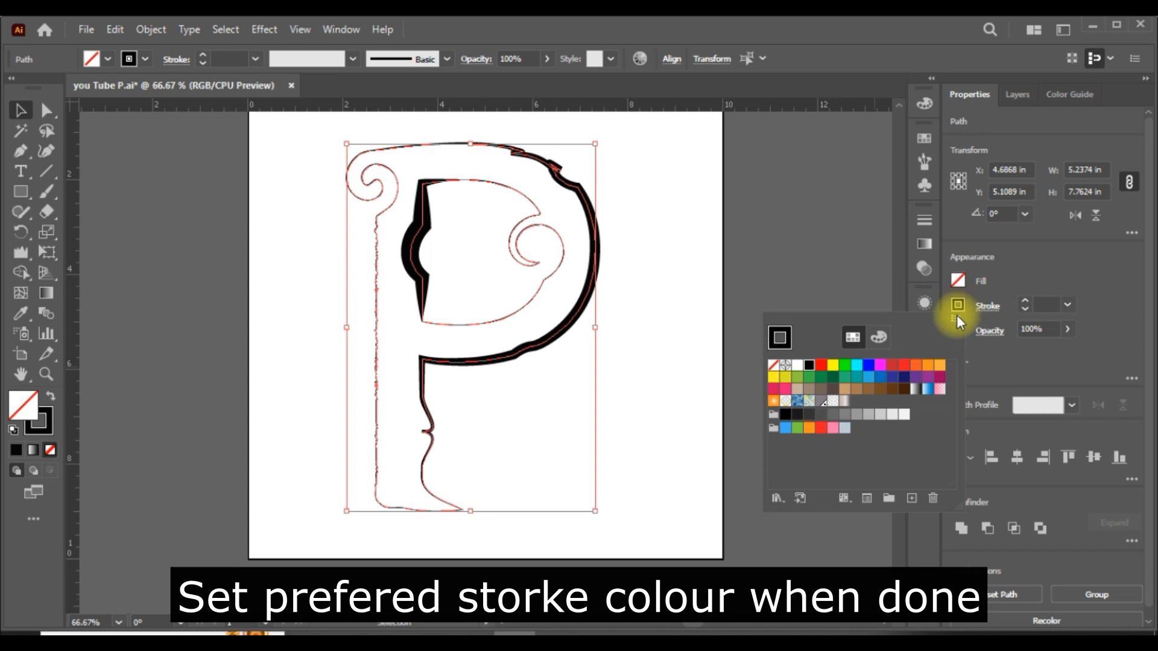
pyautogui.click(940, 367)
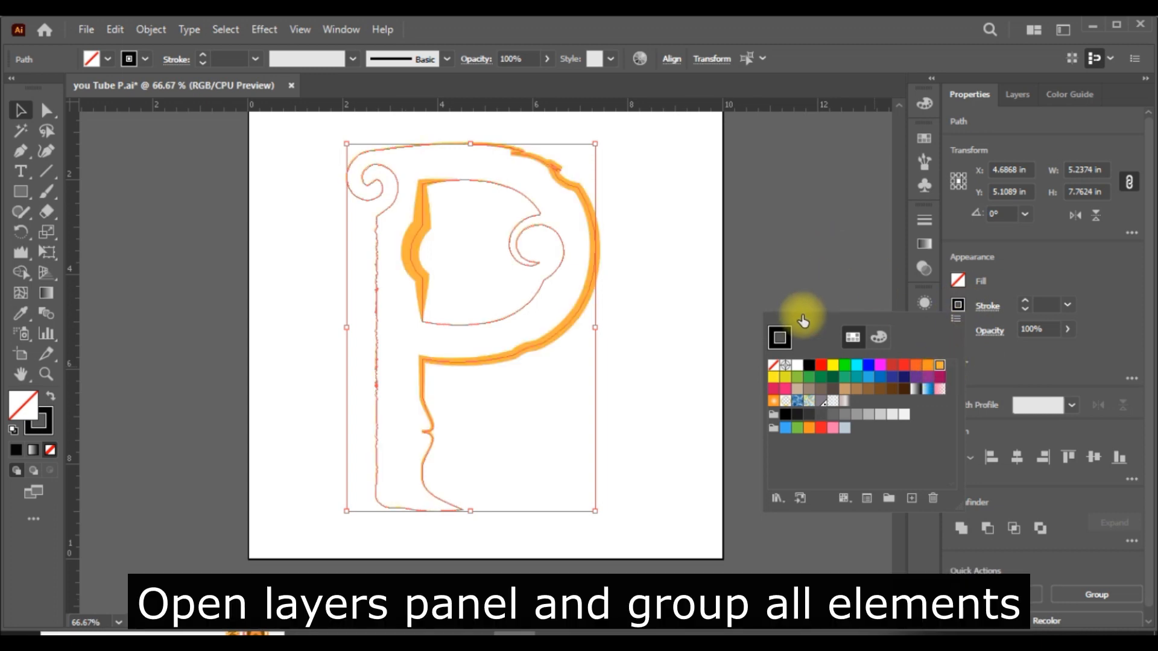
# - Deselect the recoloured letter and save the document
pyautogui.click(810, 276)
pyautogui.scroll(1, 808, 268)
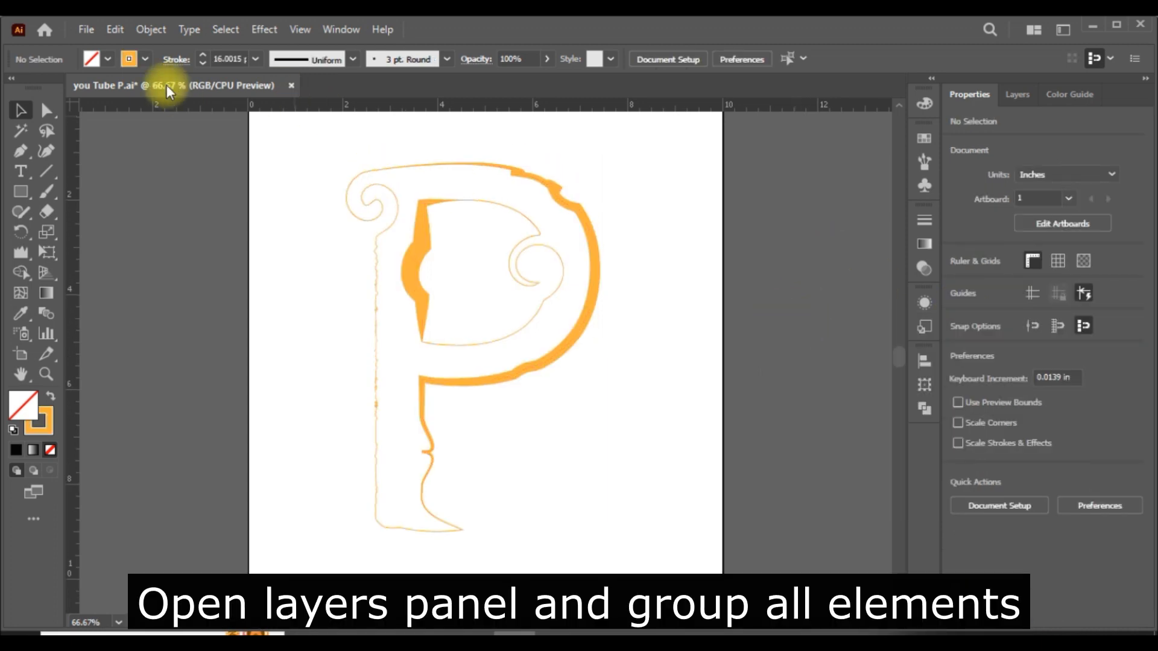
pyautogui.click(86, 29)
pyautogui.click(134, 185)
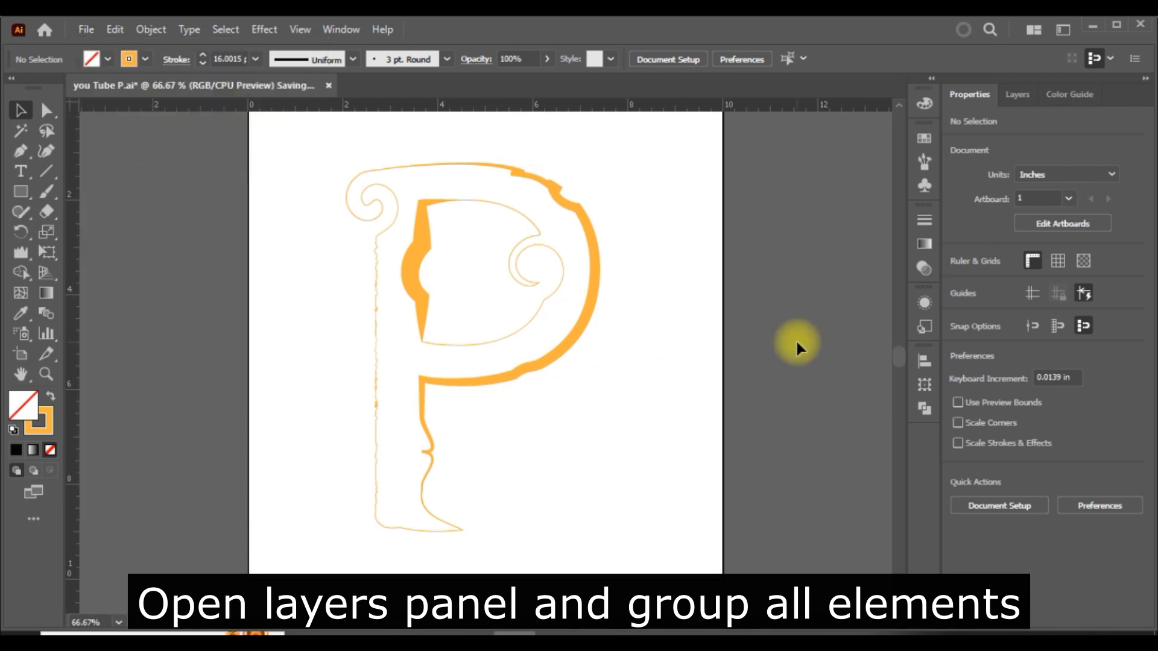
# - With the layers shown, group the letter's two paths in Layer 2 and select the group
pyautogui.scroll(1, 649, 319)
pyautogui.press('F7')
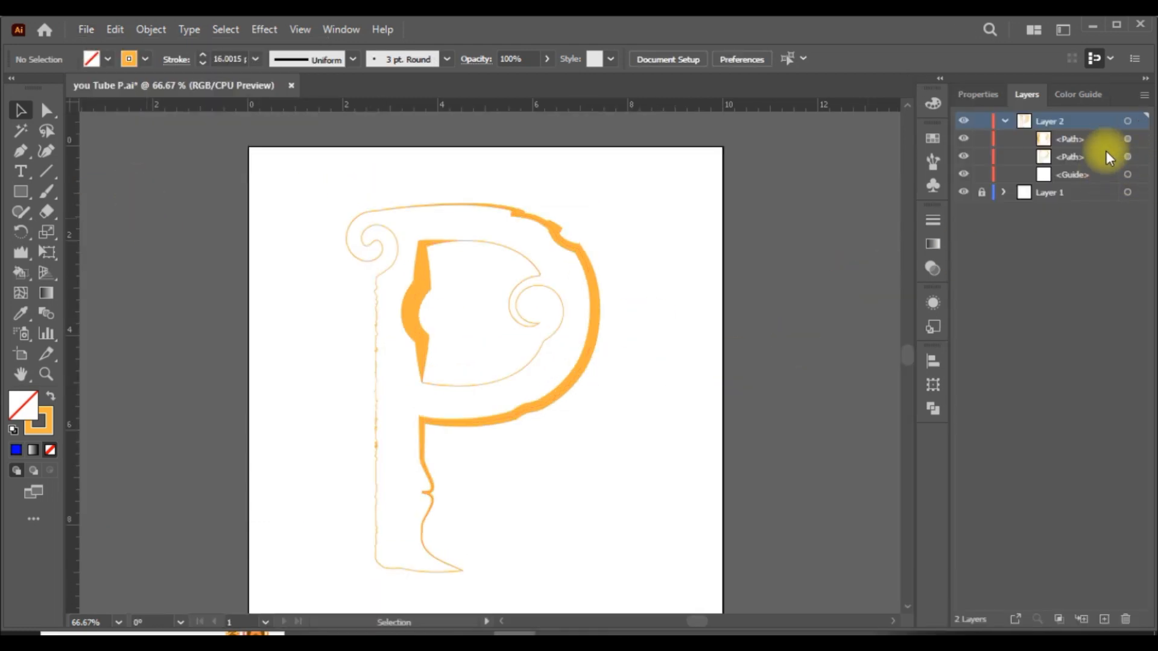
pyautogui.moveTo(703, 202); pyautogui.dragTo(248, 576)
pyautogui.hotkey('ctrl', 'g')
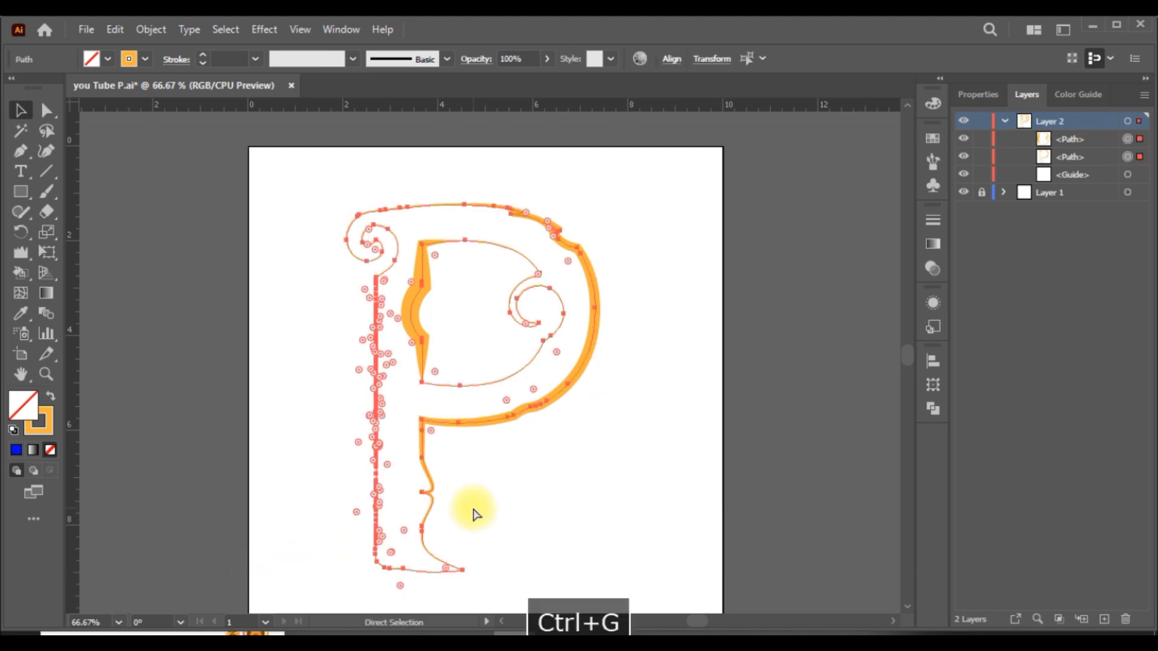
pyautogui.click(775, 353)
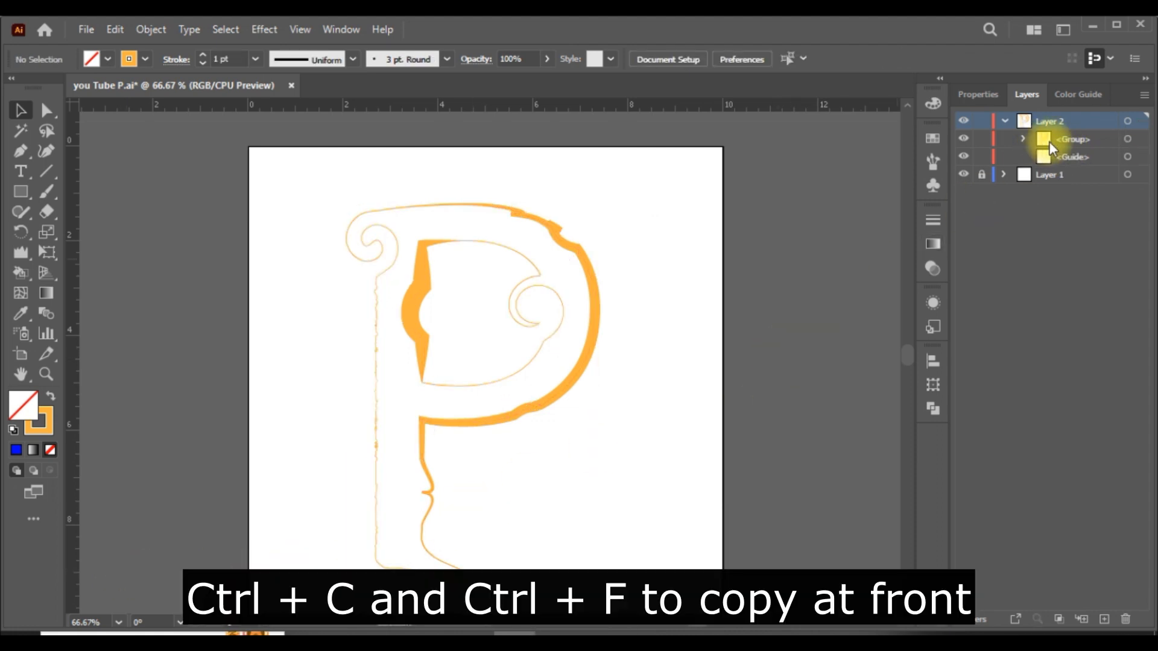
pyautogui.click(584, 318)
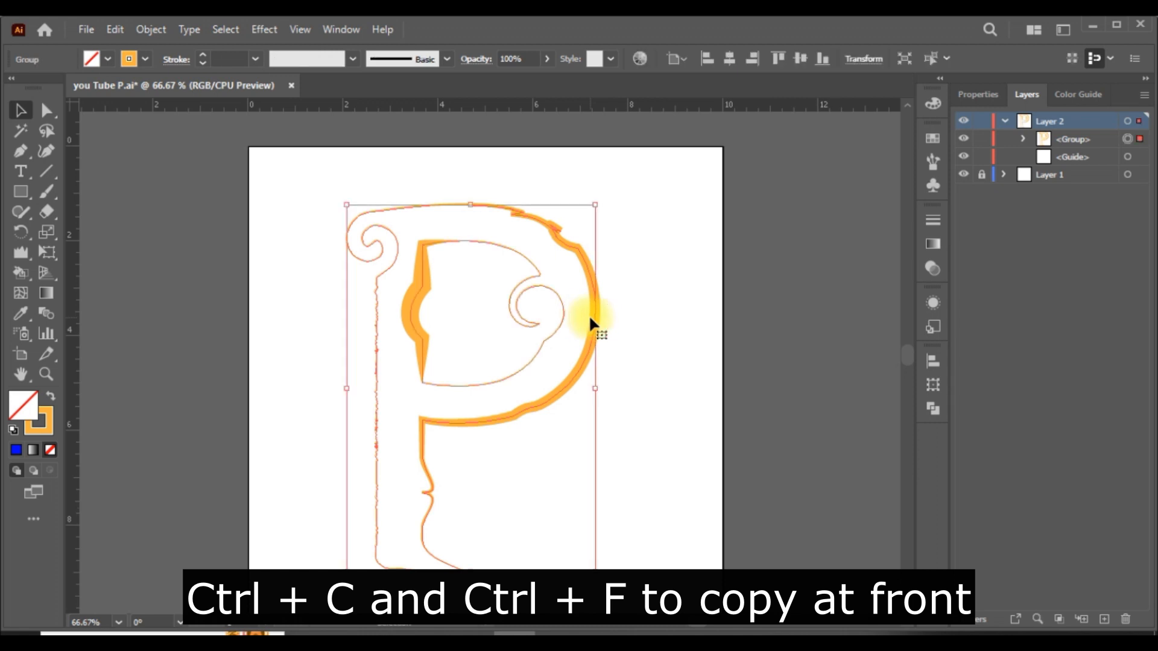
# - Copy the grouped P in front of itself, lock the upper copy in Layer 2 and select the lower group
pyautogui.hotkey('ctrl', 'c')
pyautogui.hotkey('ctrl', 'f')
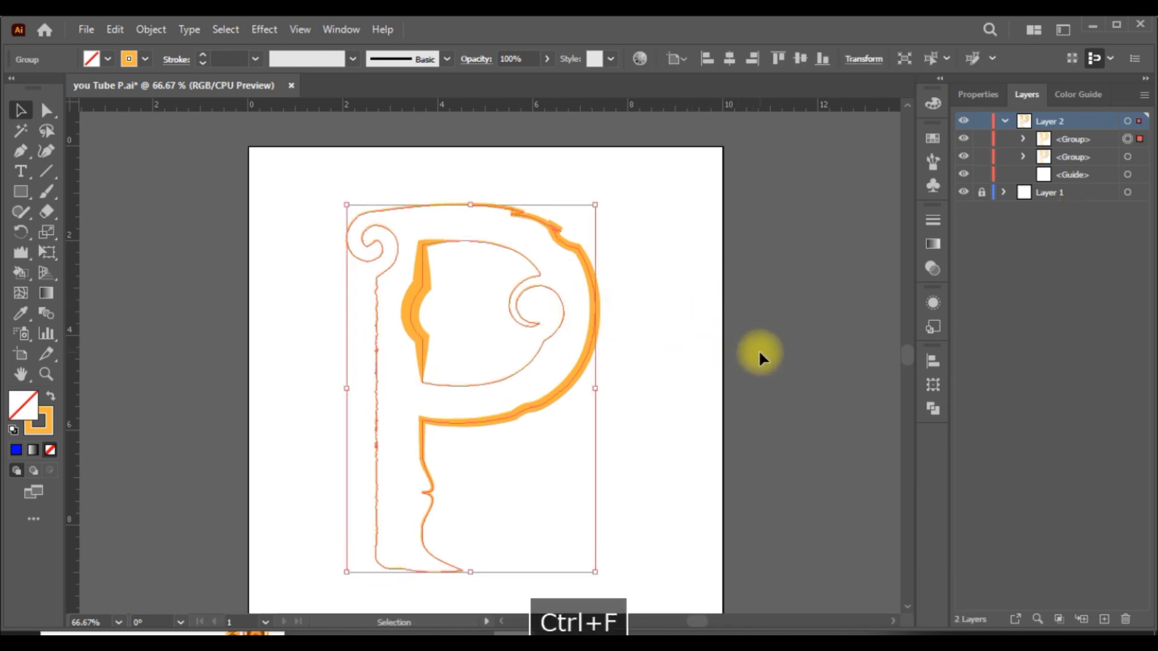
pyautogui.click(982, 138)
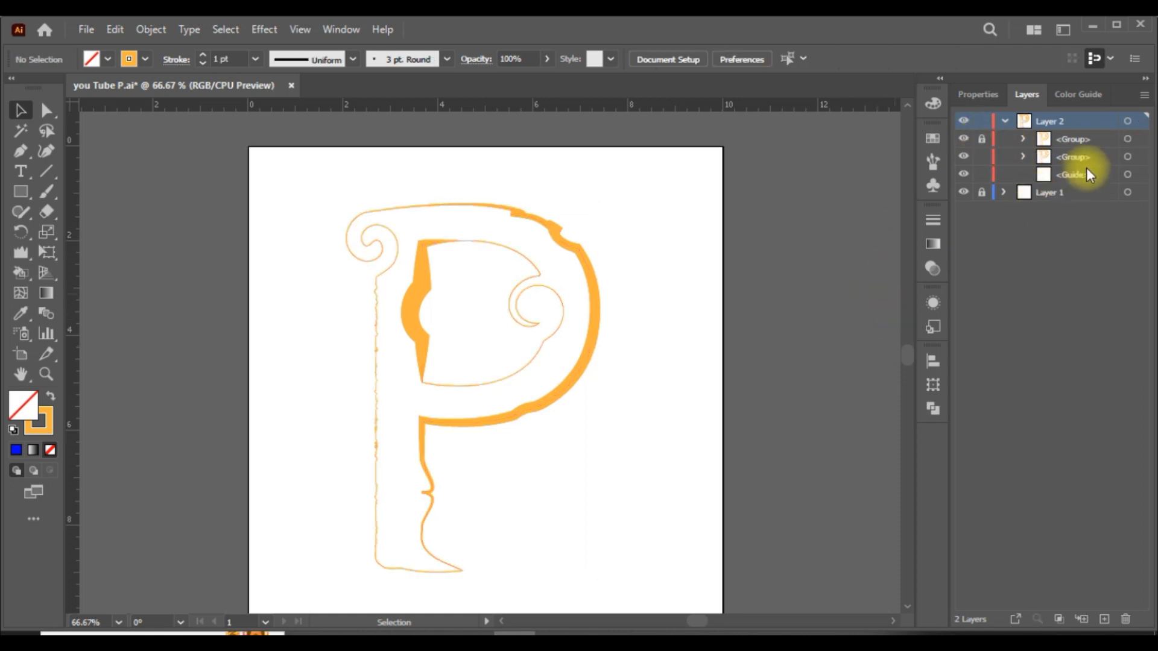
pyautogui.click(1127, 156)
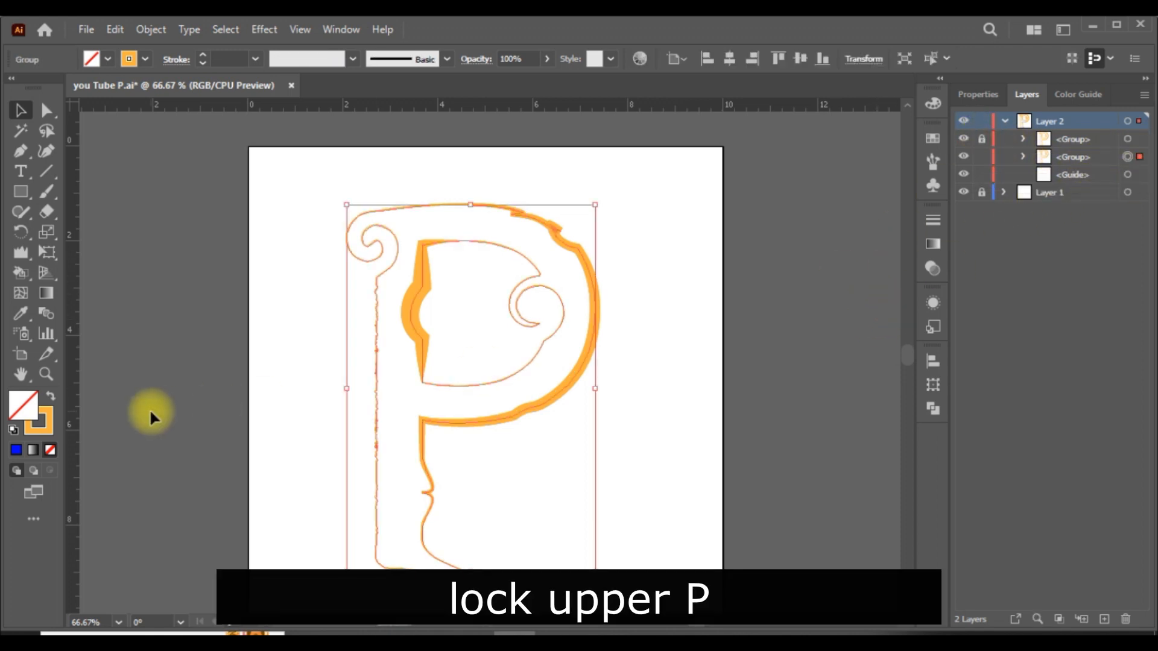
# - Fill the lower P with the bright blue swatch using the Live Paint Bucket, accepting the conversion to a Live Paint group
pyautogui.click(16, 278)
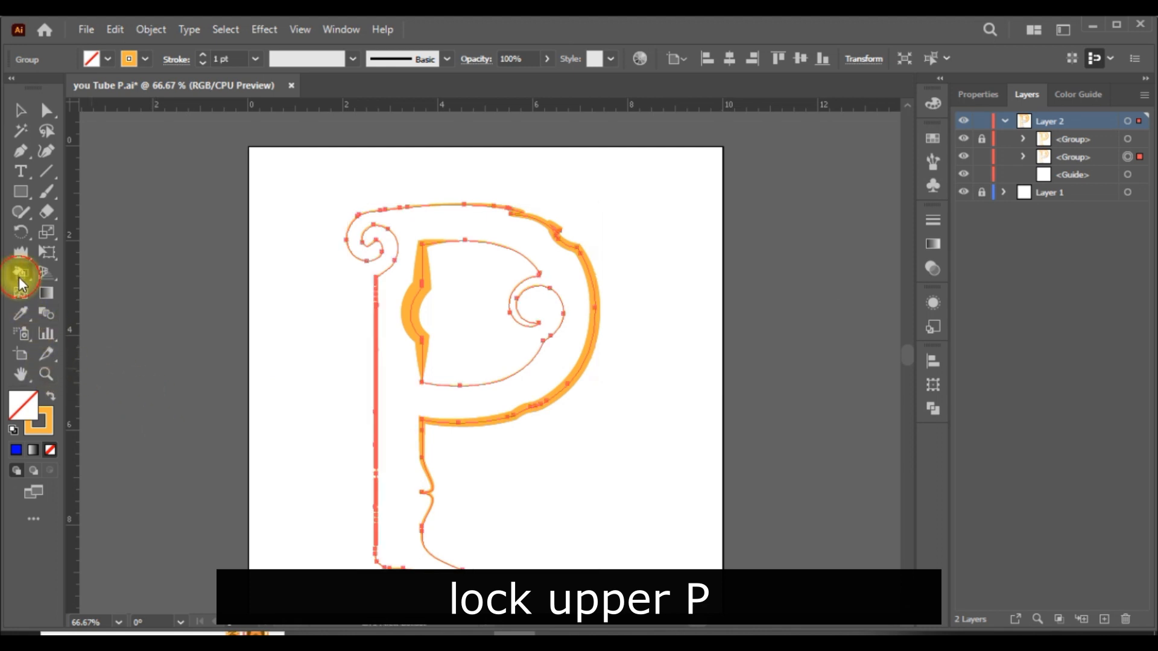
pyautogui.click(976, 95)
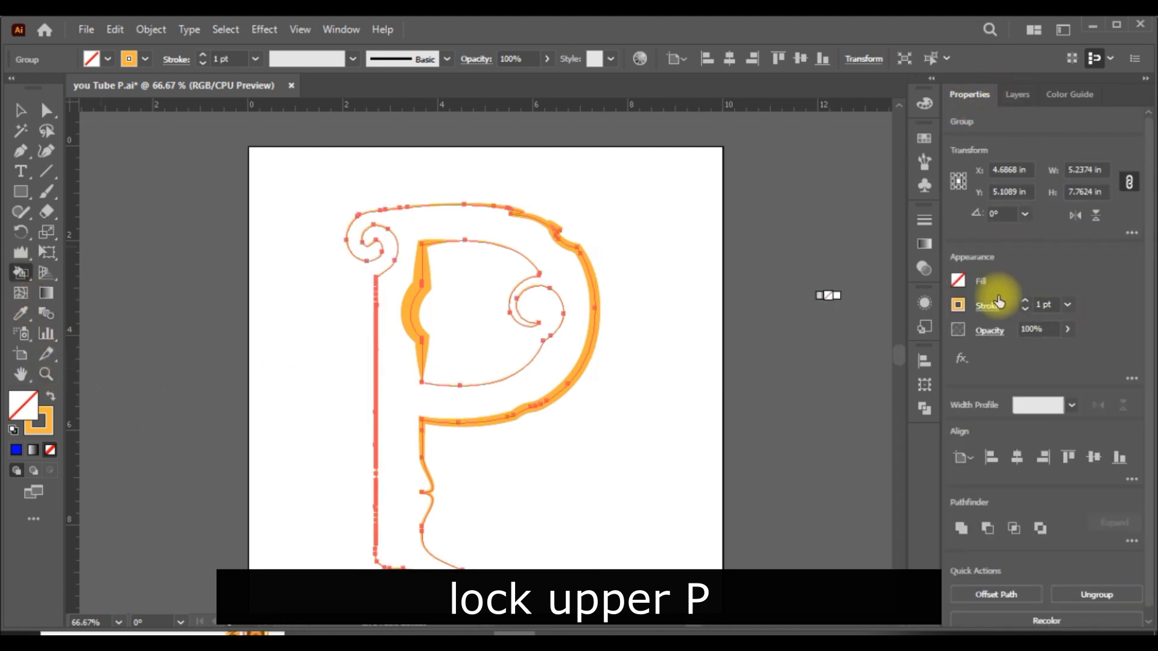
pyautogui.click(959, 281)
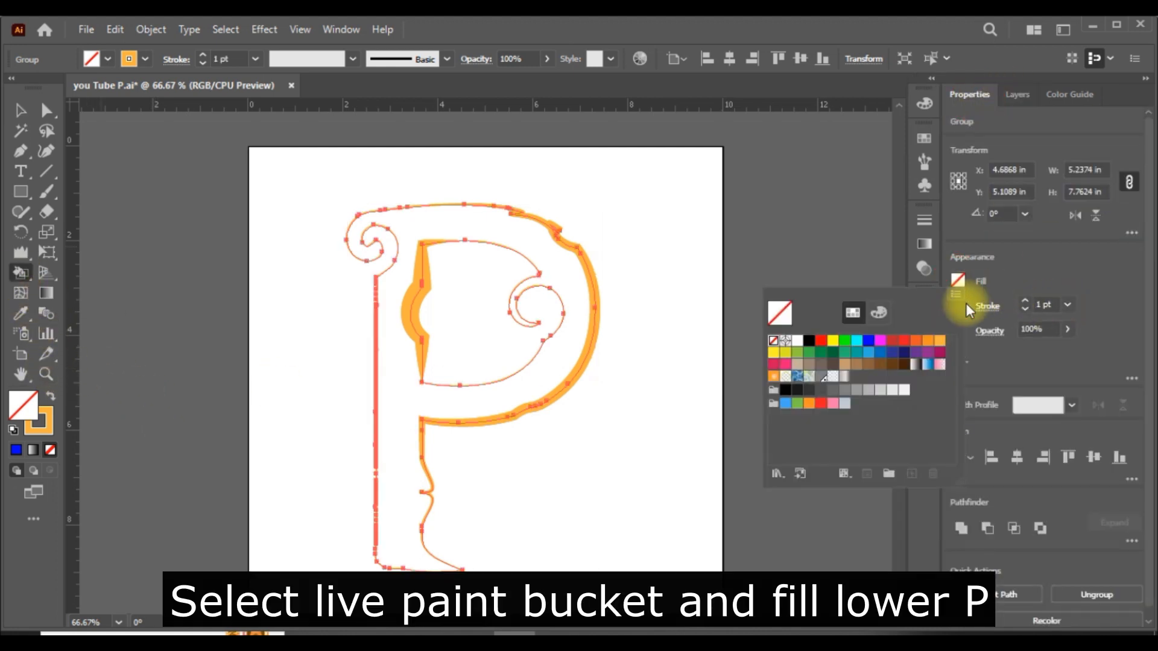
pyautogui.click(869, 341)
pyautogui.click(567, 346)
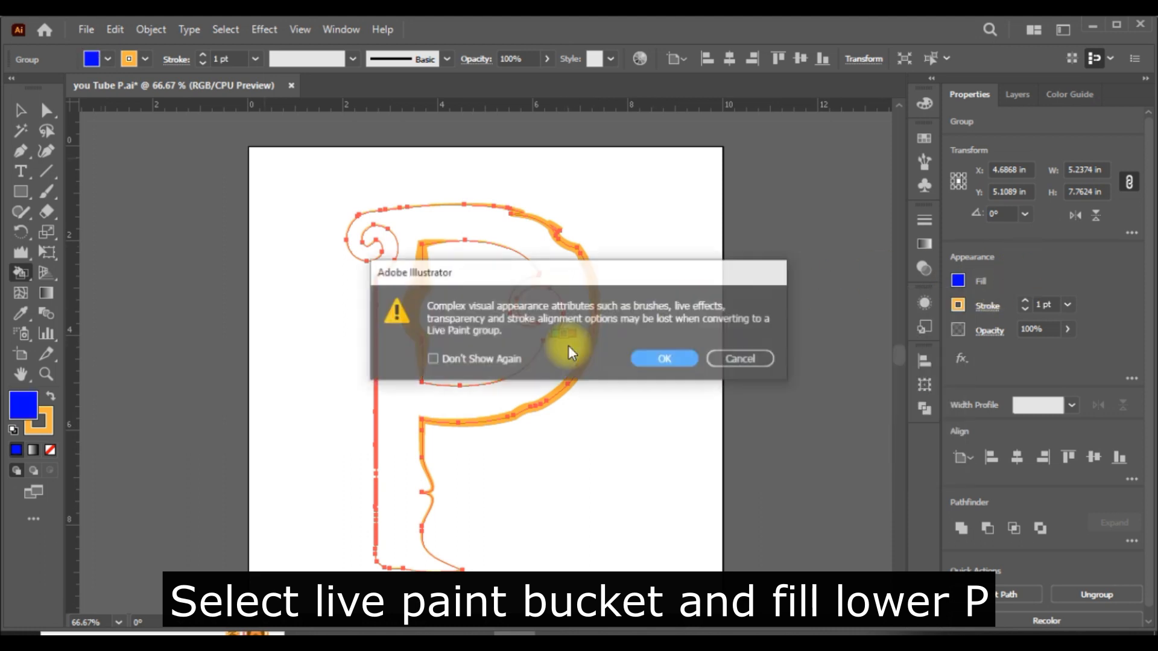
pyautogui.click(674, 361)
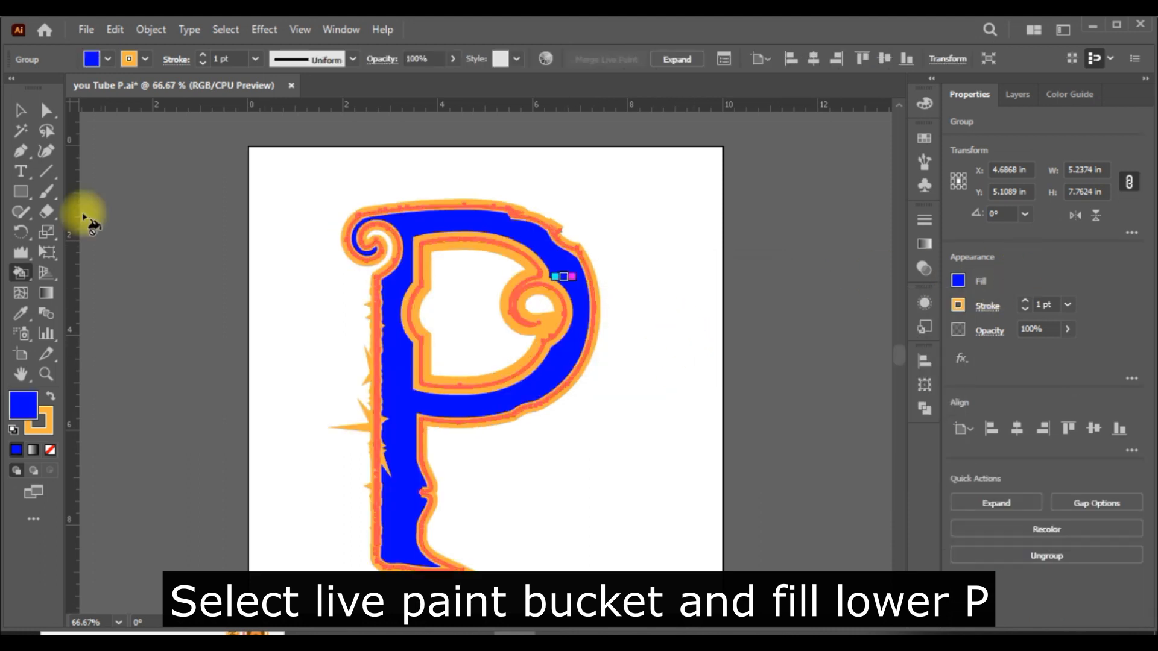
# - Set the blue-filled lower P's stroke weight to 5 pt and deselect it
pyautogui.click(20, 114)
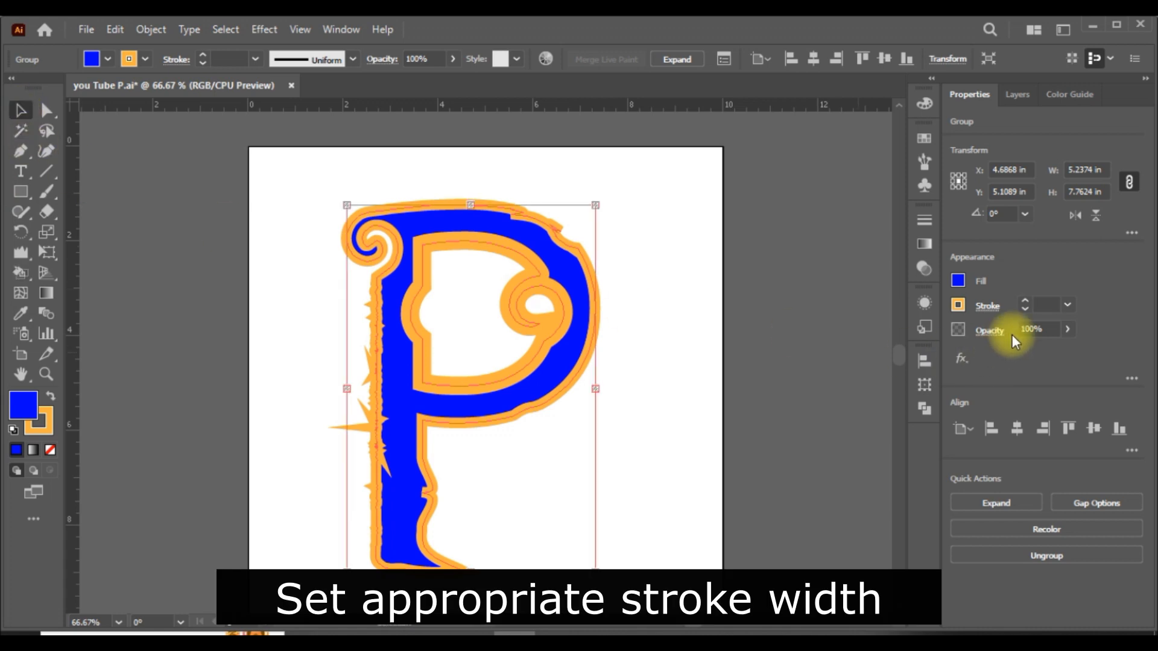
pyautogui.click(1067, 304)
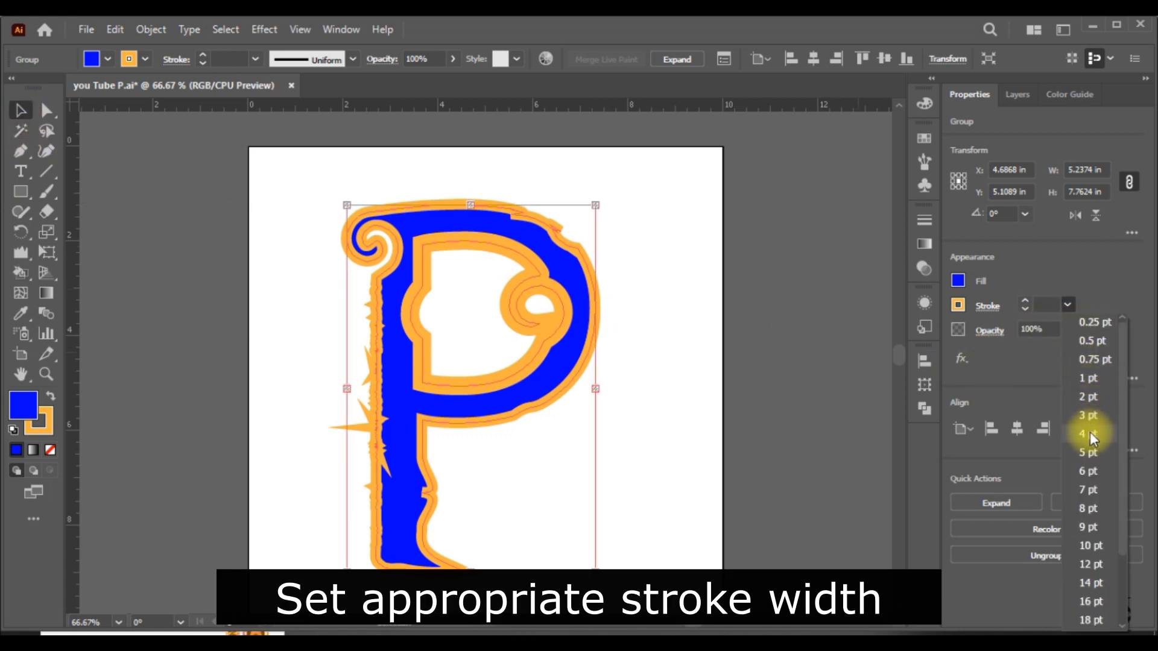
pyautogui.click(1090, 453)
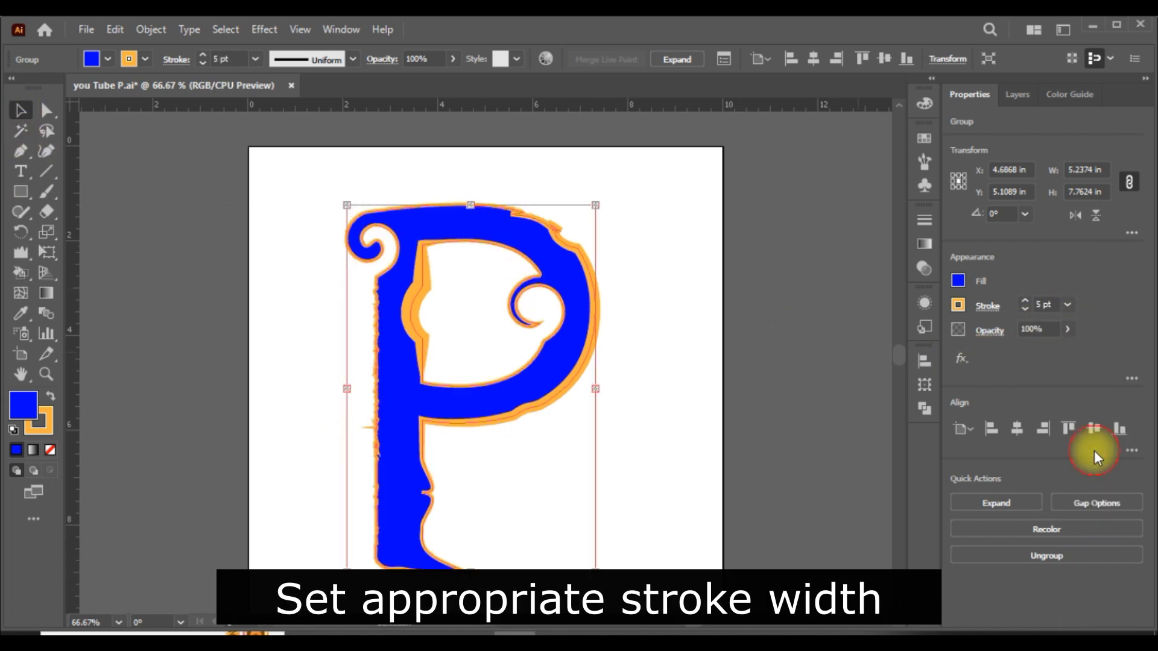
pyautogui.click(820, 393)
# - With the layers shown, unlock the upper P group in Layer 2 and select it
pyautogui.click(1023, 93)
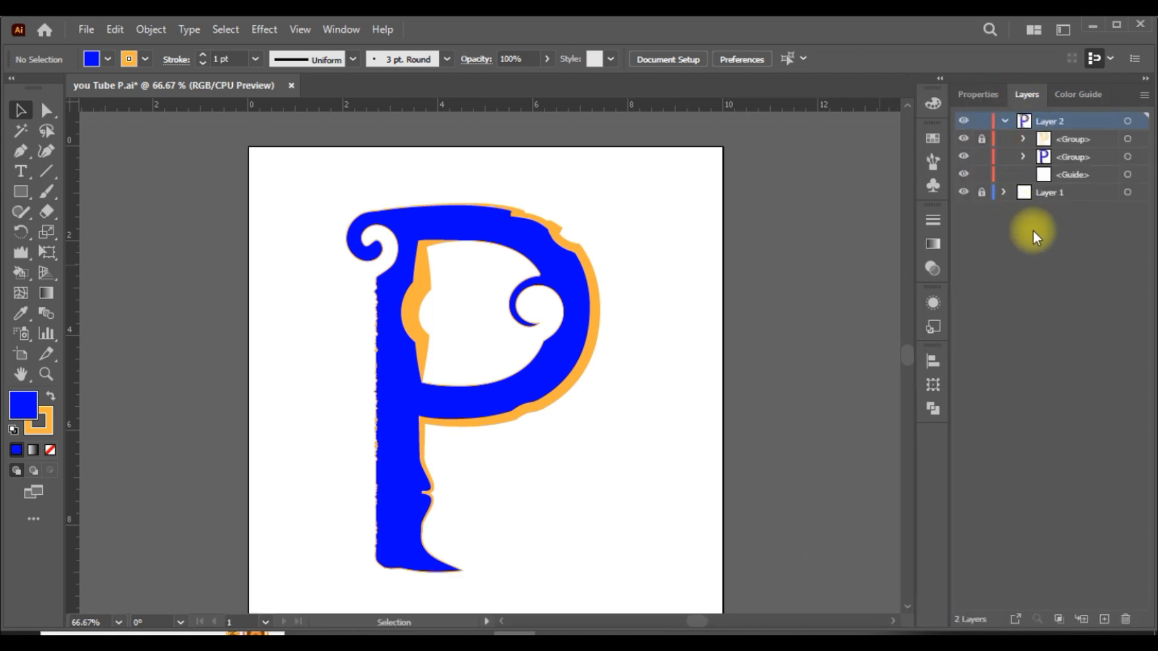
pyautogui.click(983, 140)
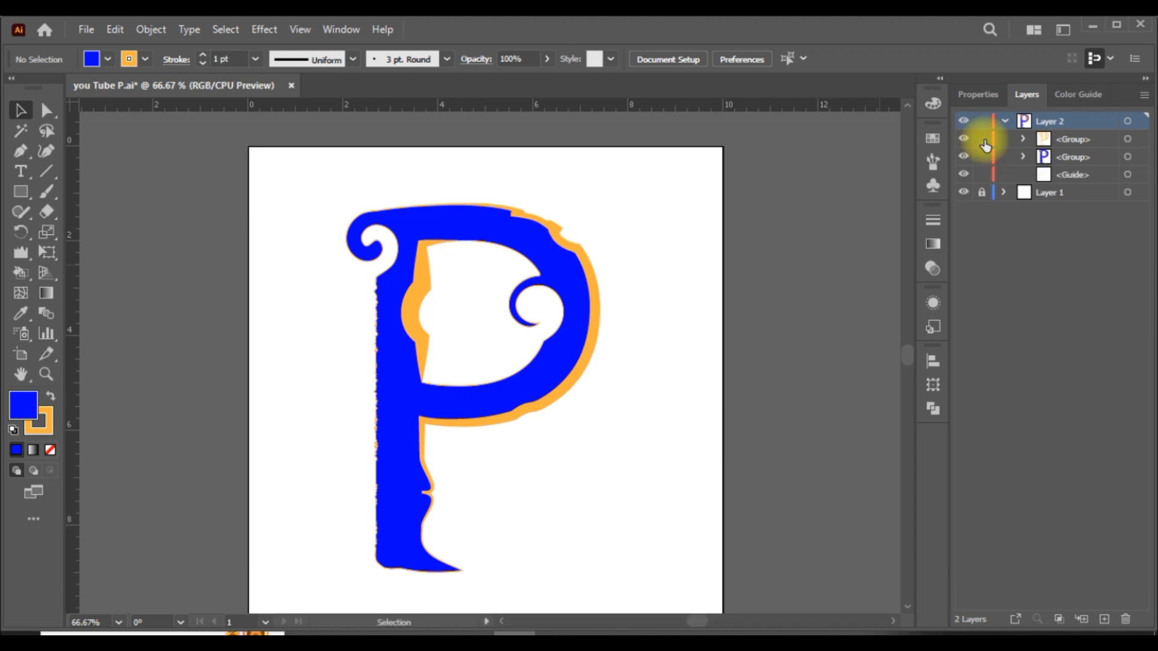
pyautogui.click(1127, 139)
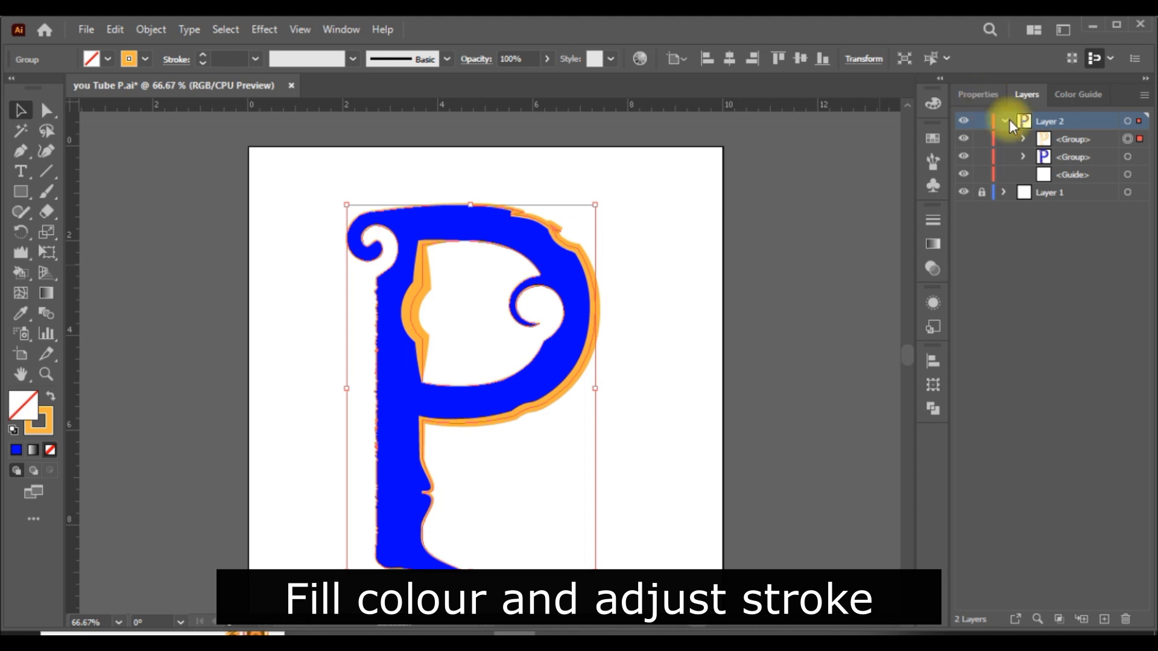
# - Select the blue Live Paint group in Layer 2, give it a 5 pt stroke weight and clear the selection
pyautogui.click(1127, 157)
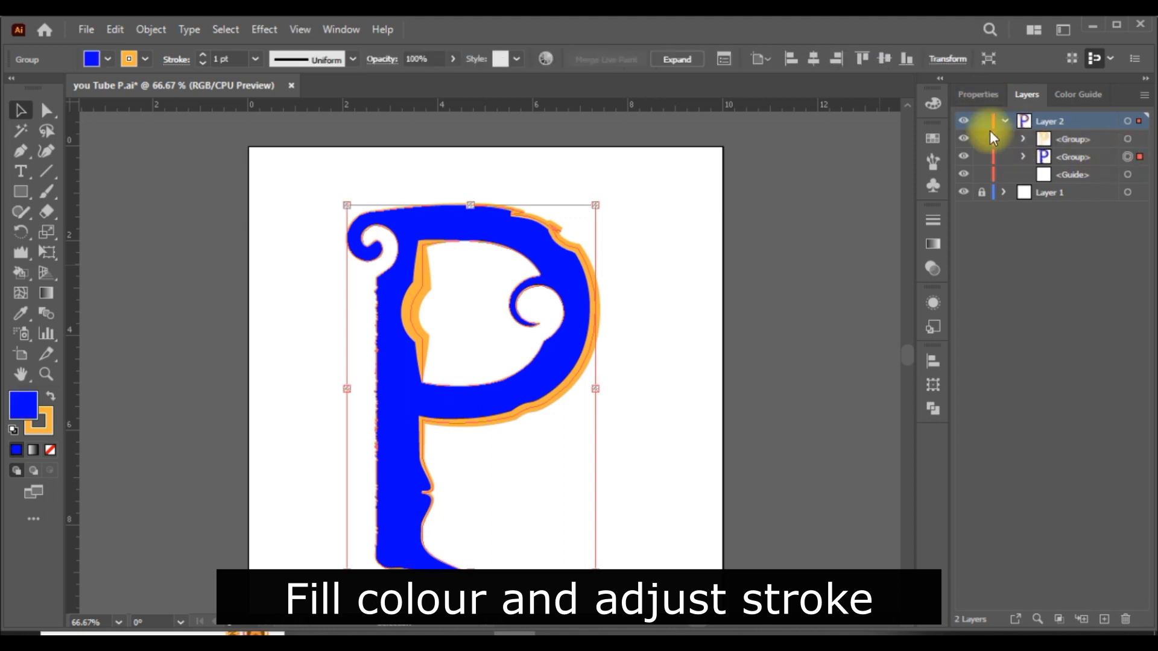
pyautogui.click(975, 97)
pyautogui.click(1067, 305)
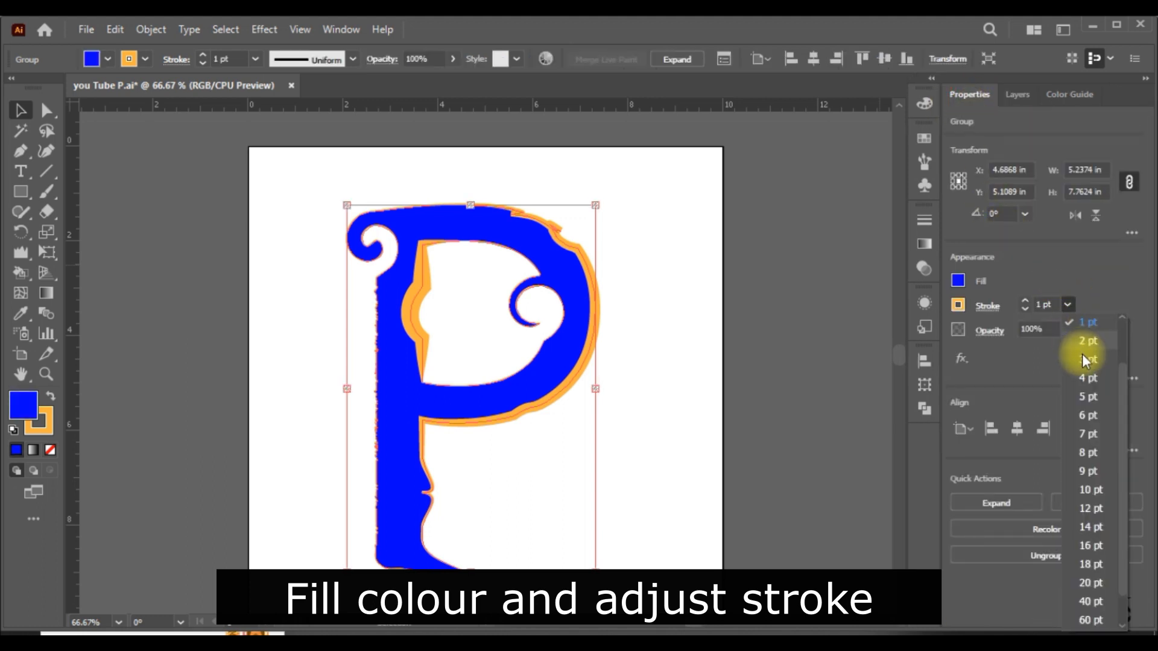
pyautogui.click(1092, 396)
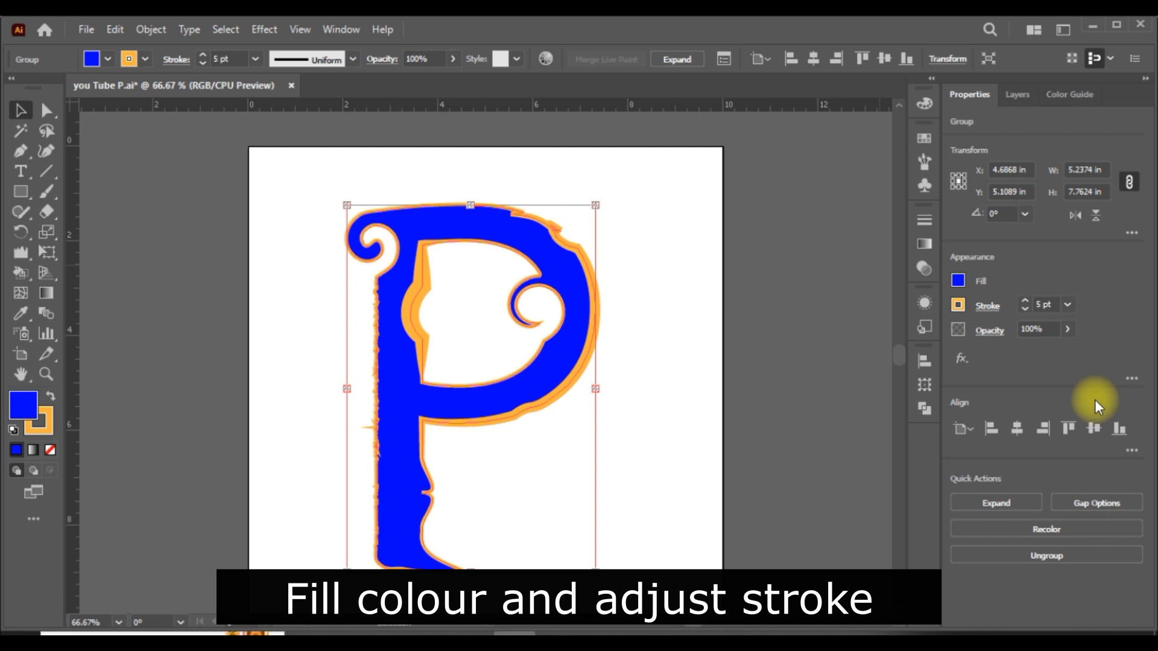
pyautogui.click(804, 374)
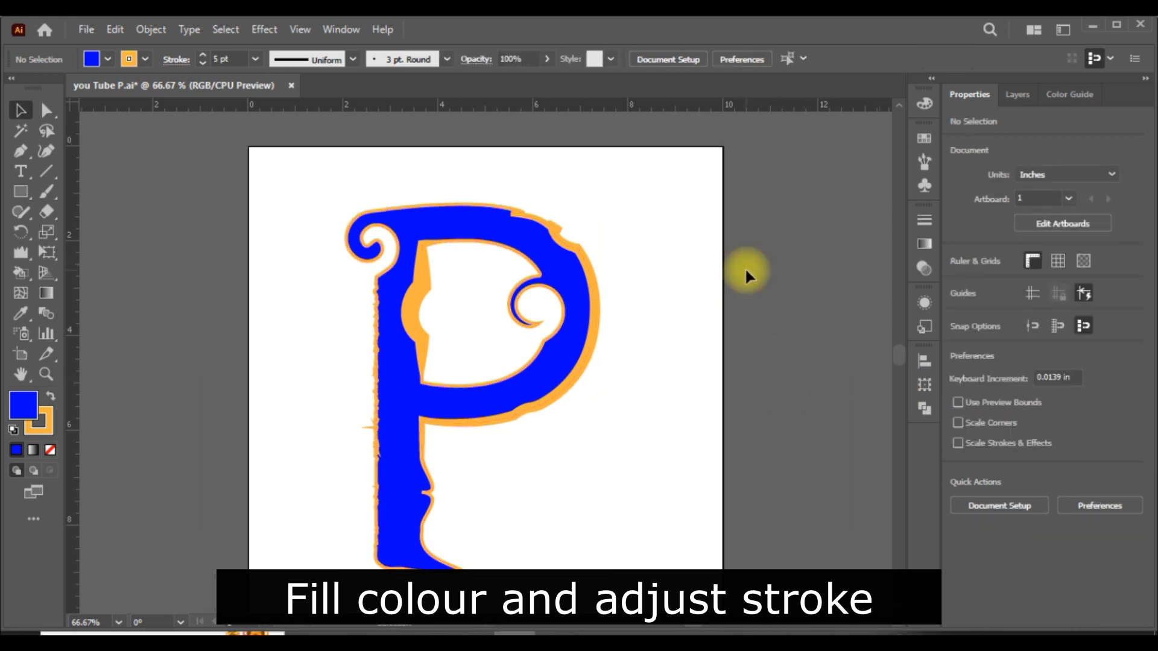
# - Select the lower P in Layer 2, repaint it with the orange swatch using the Live Paint Bucket and deselect it
pyautogui.click(1009, 98)
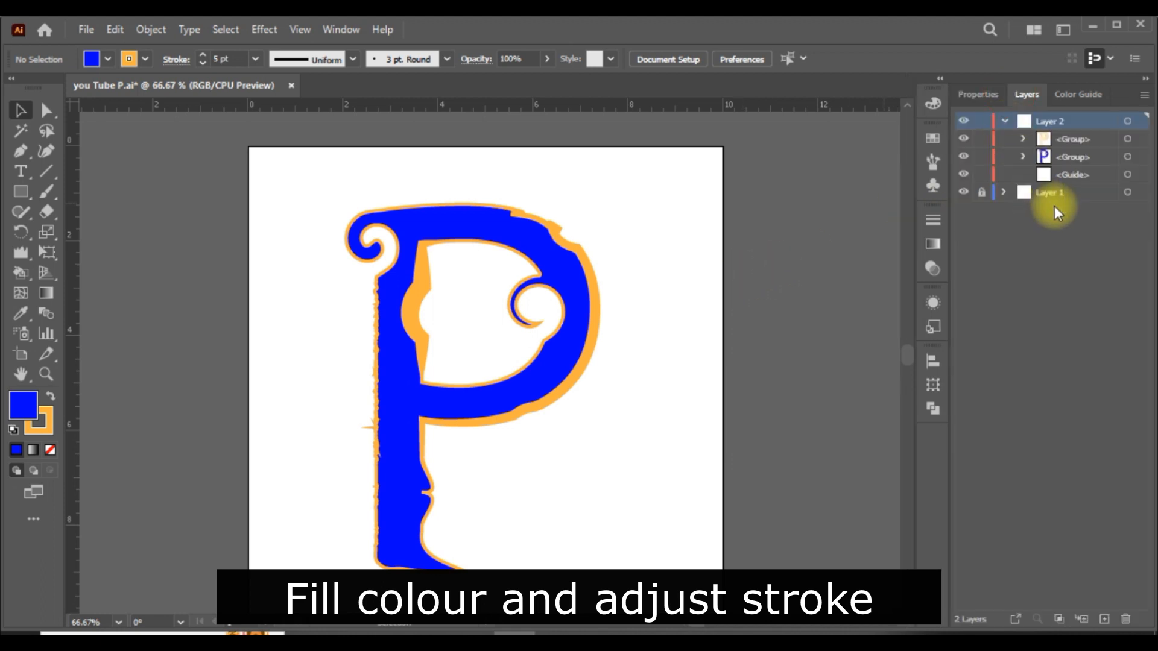
pyautogui.click(1127, 156)
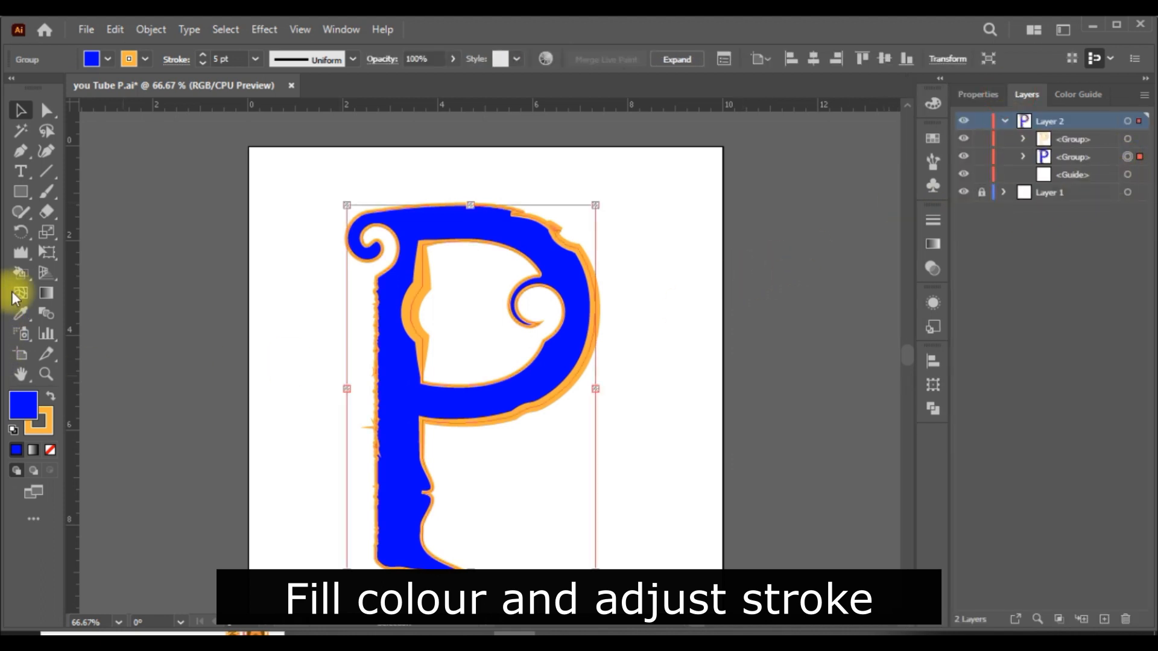
pyautogui.click(21, 273)
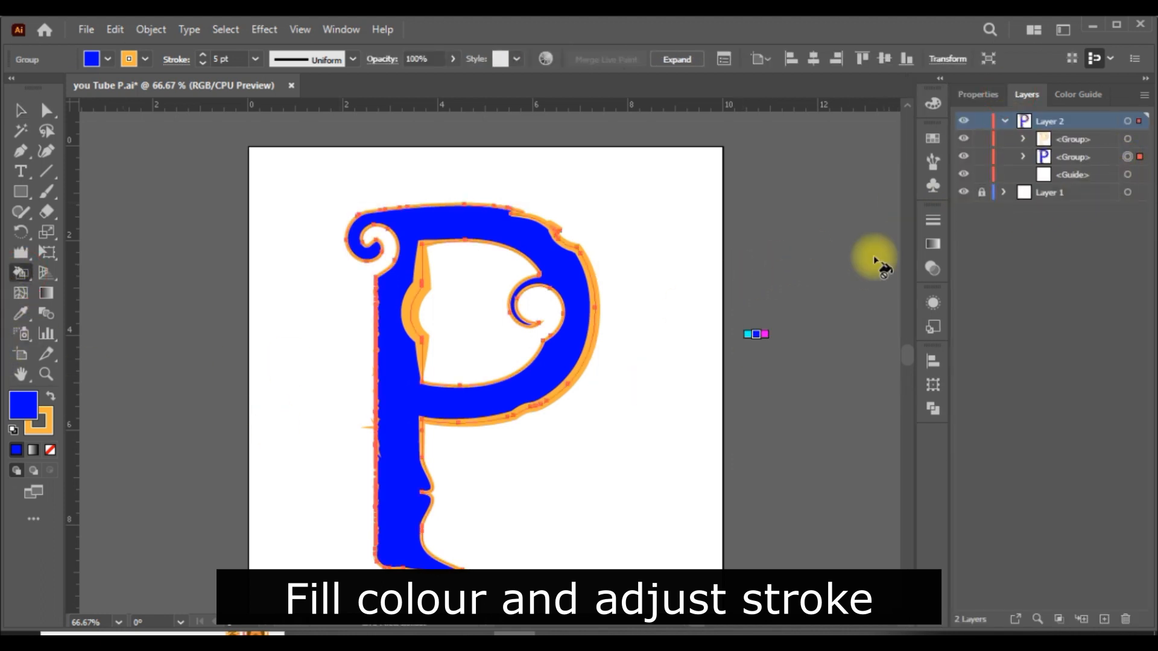
pyautogui.click(972, 94)
pyautogui.click(959, 282)
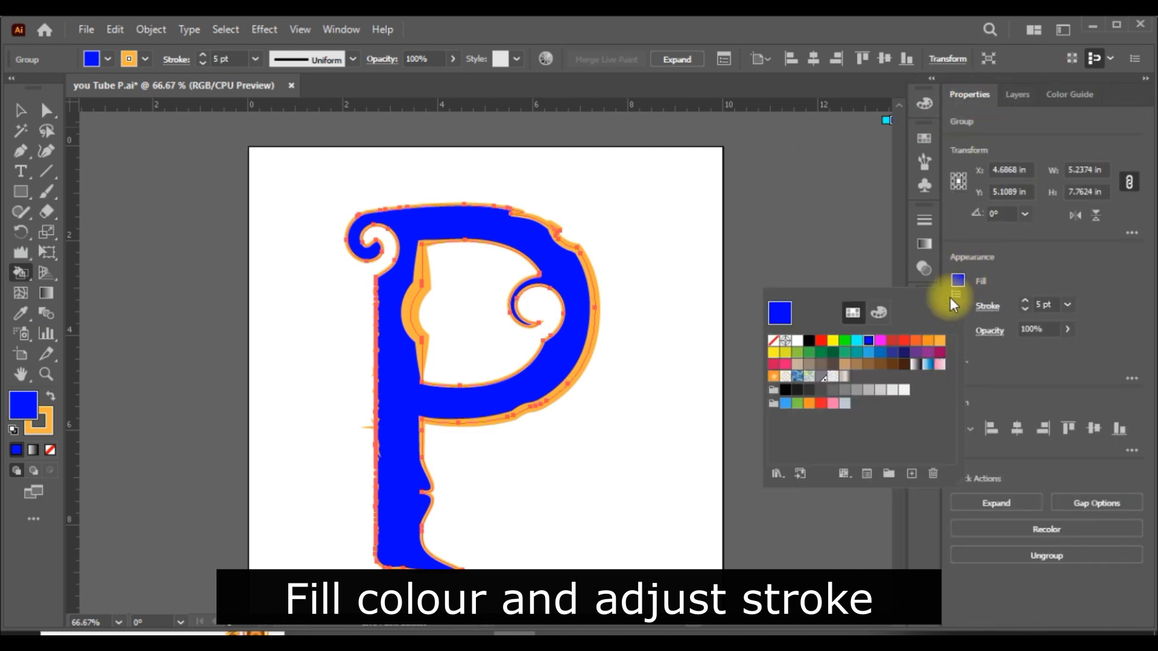
pyautogui.click(928, 343)
pyautogui.click(1058, 256)
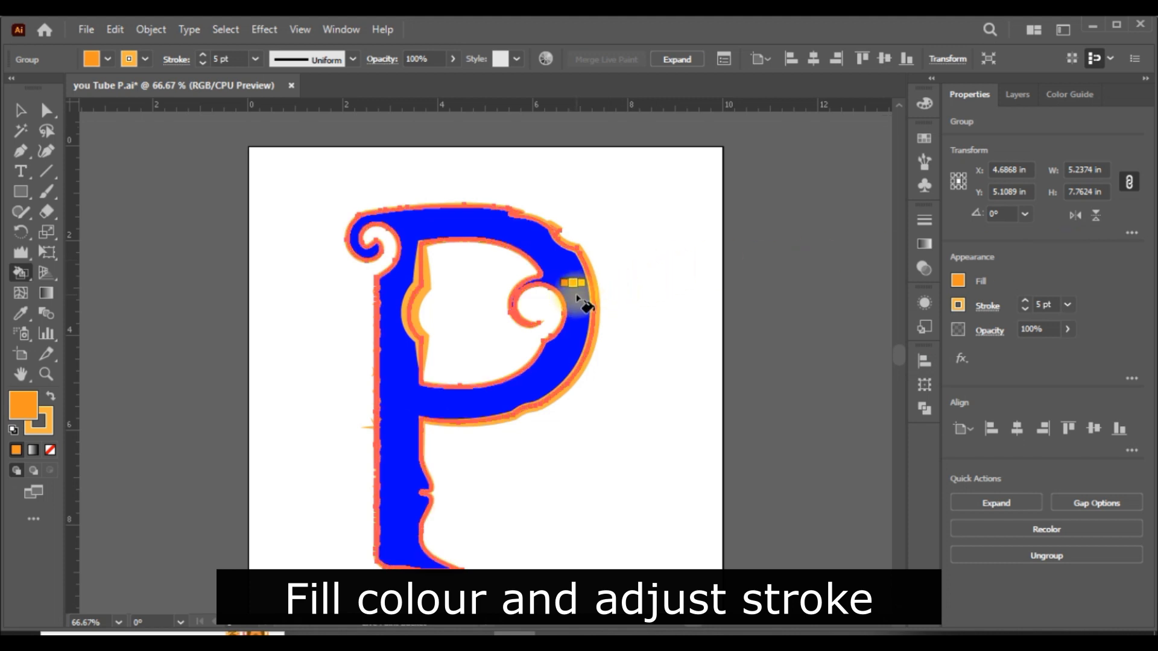
pyautogui.click(576, 294)
pyautogui.click(22, 113)
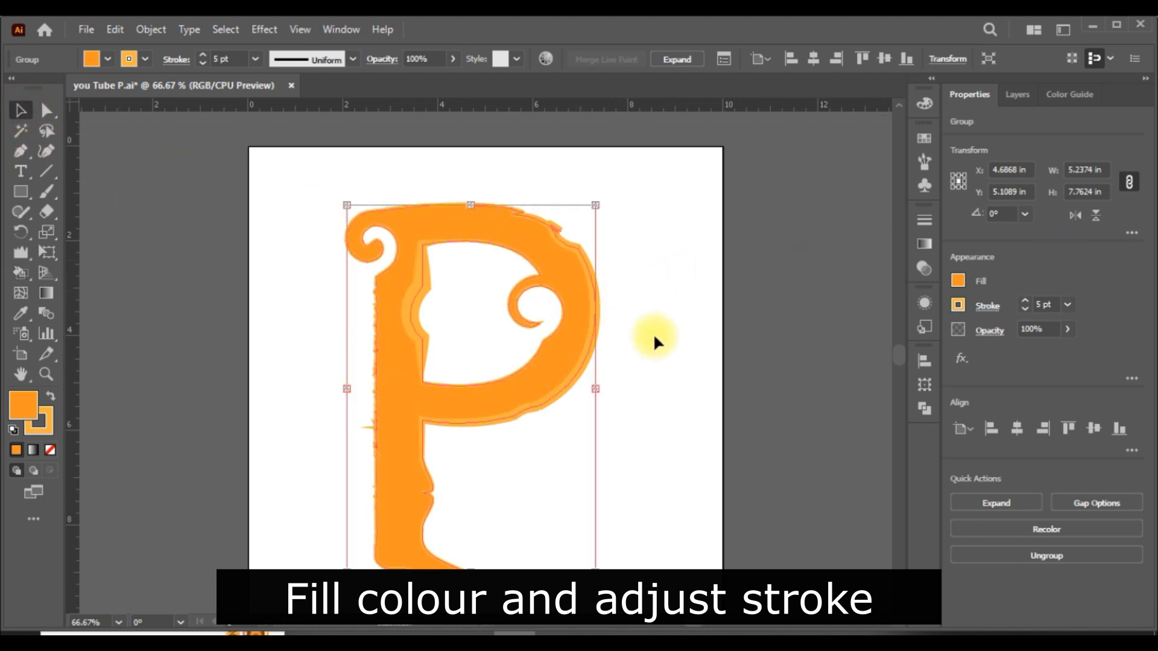
pyautogui.click(840, 322)
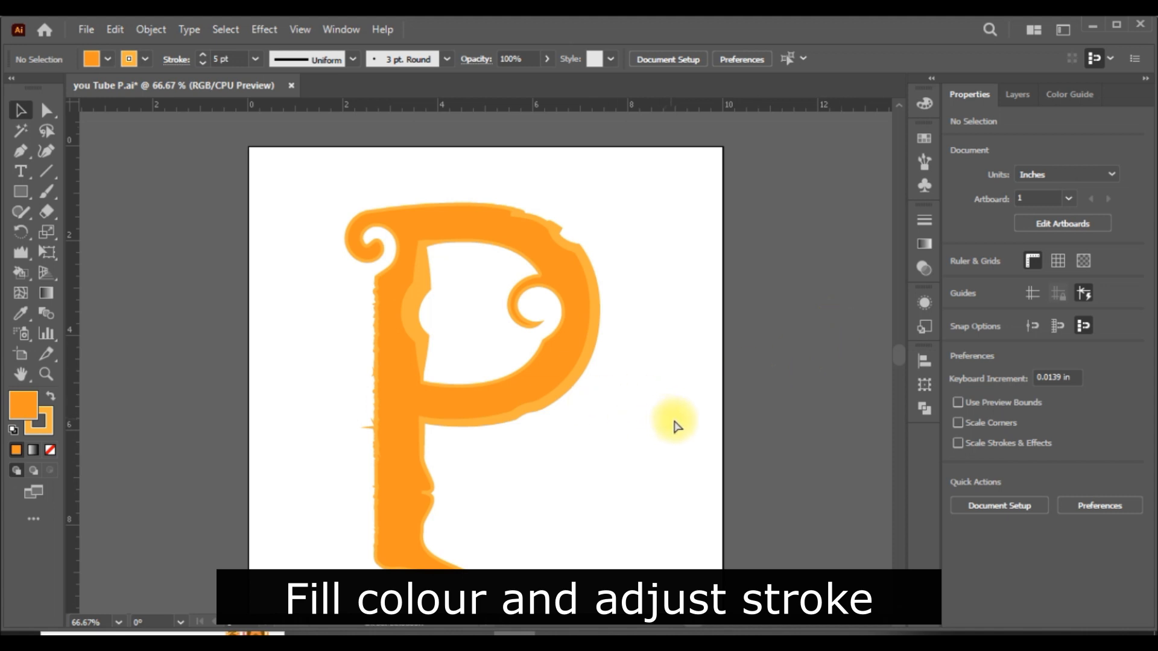
# - Select the P artwork, repaint its body with the medium blue swatch using the Live Paint Bucket and deselect it
pyautogui.click(512, 420)
pyautogui.click(22, 290)
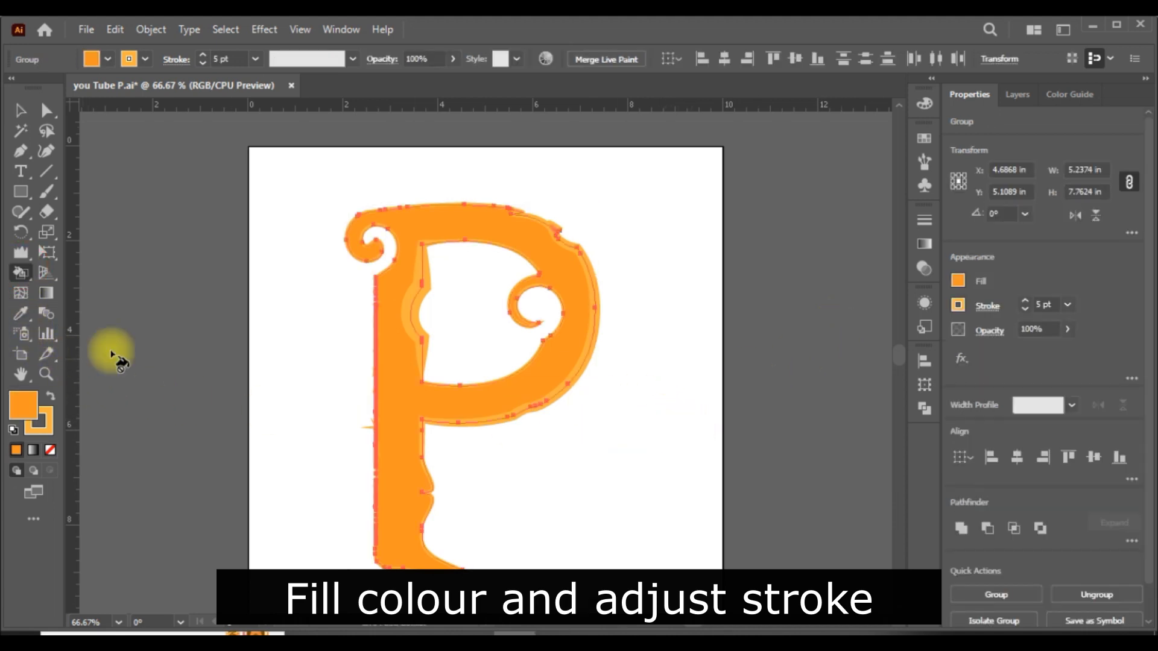
pyautogui.click(959, 280)
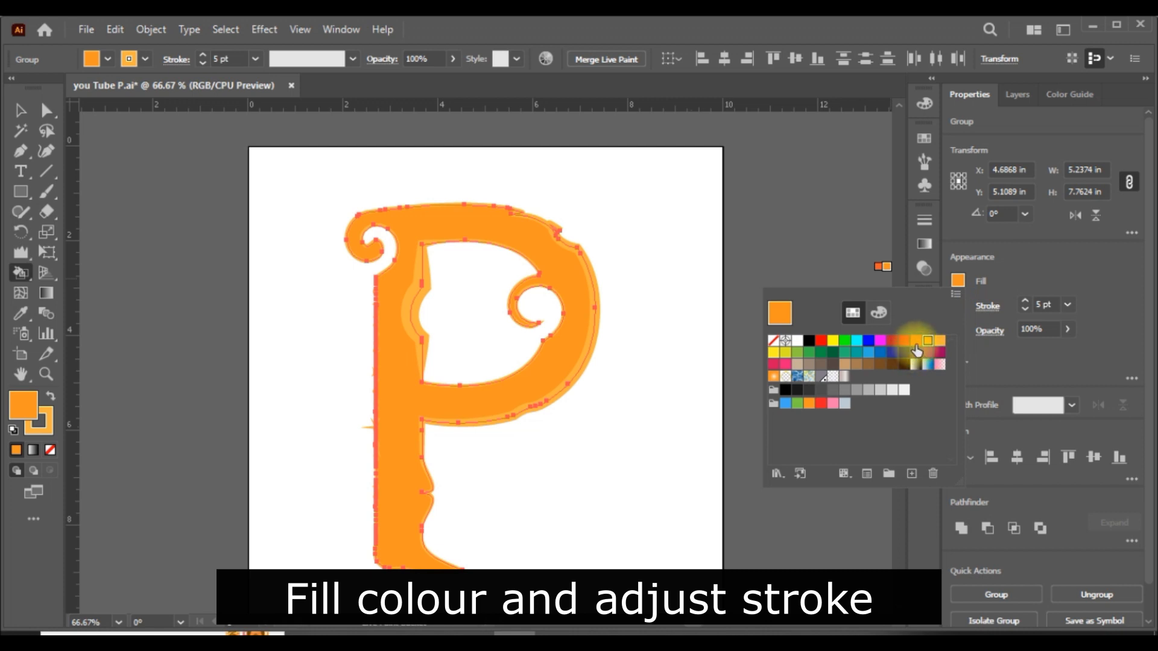
pyautogui.click(880, 358)
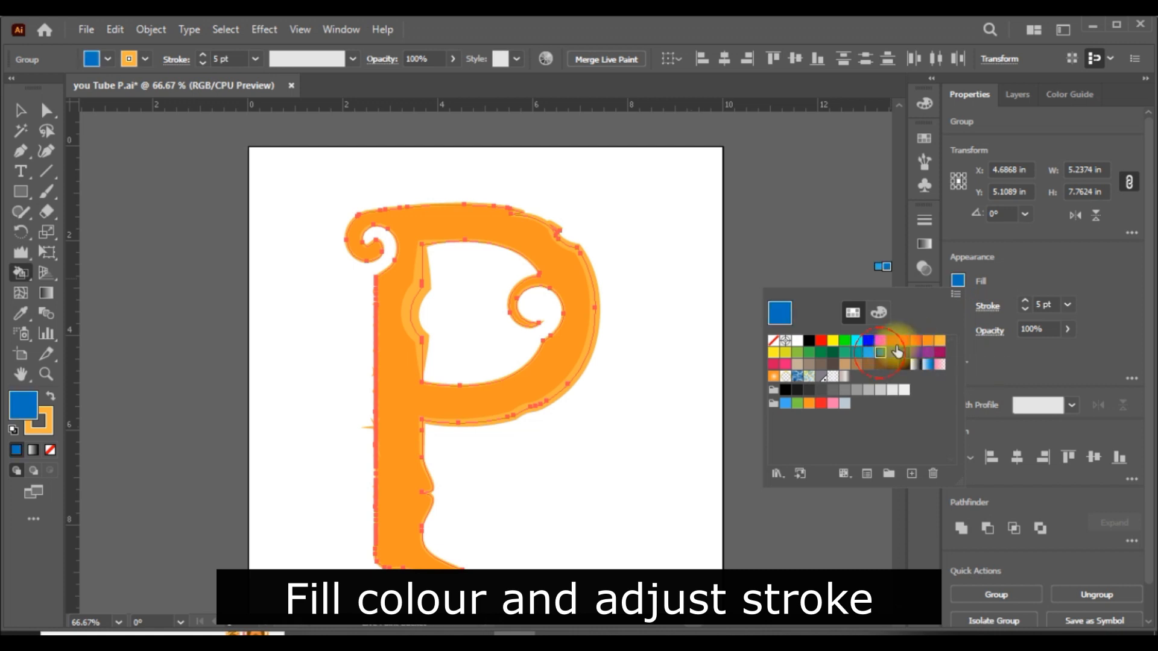
pyautogui.click(578, 301)
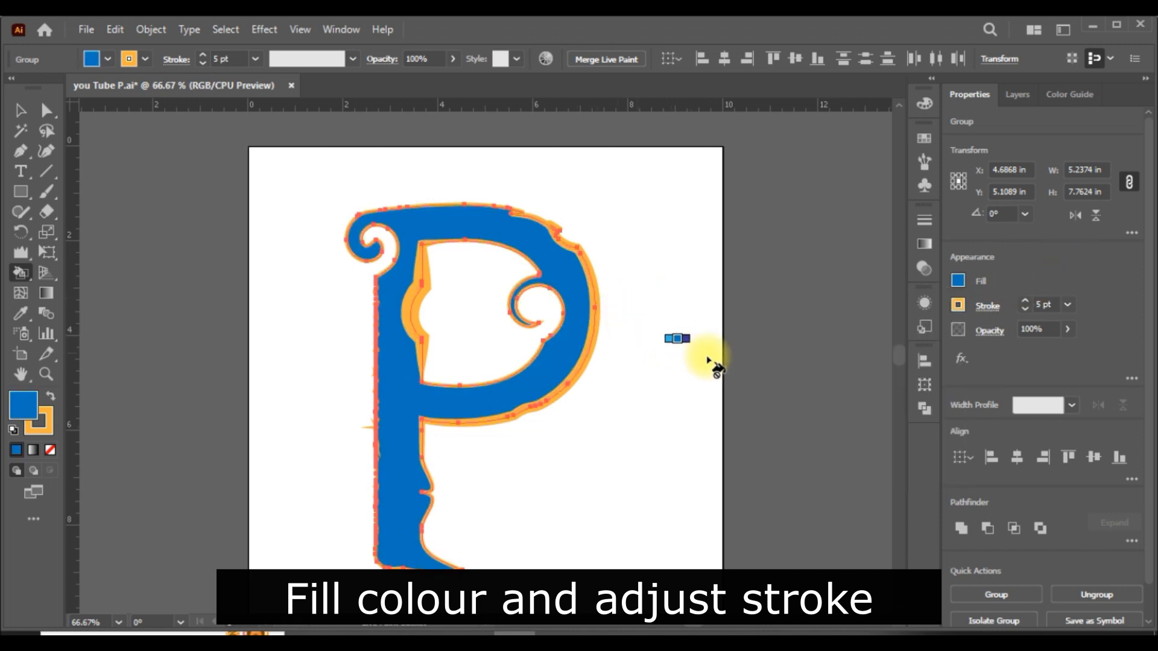
pyautogui.click(20, 112)
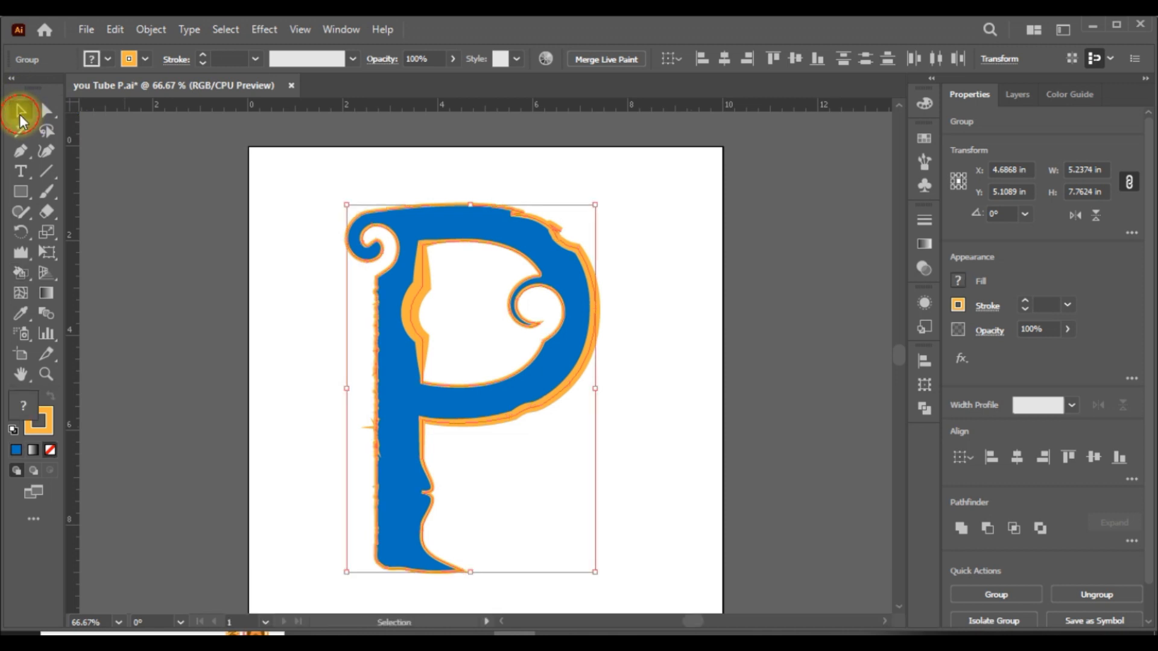
pyautogui.click(814, 324)
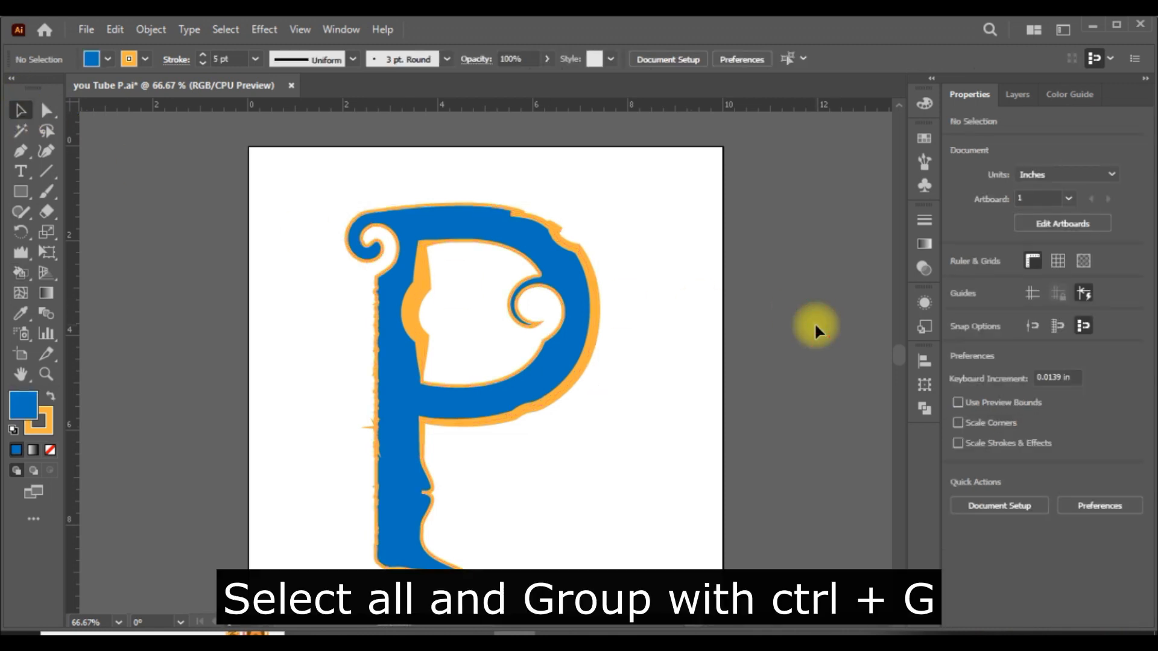
# - With the layers shown, group the two P groups in Layer 2 into one and deselect the result
pyautogui.click(1020, 93)
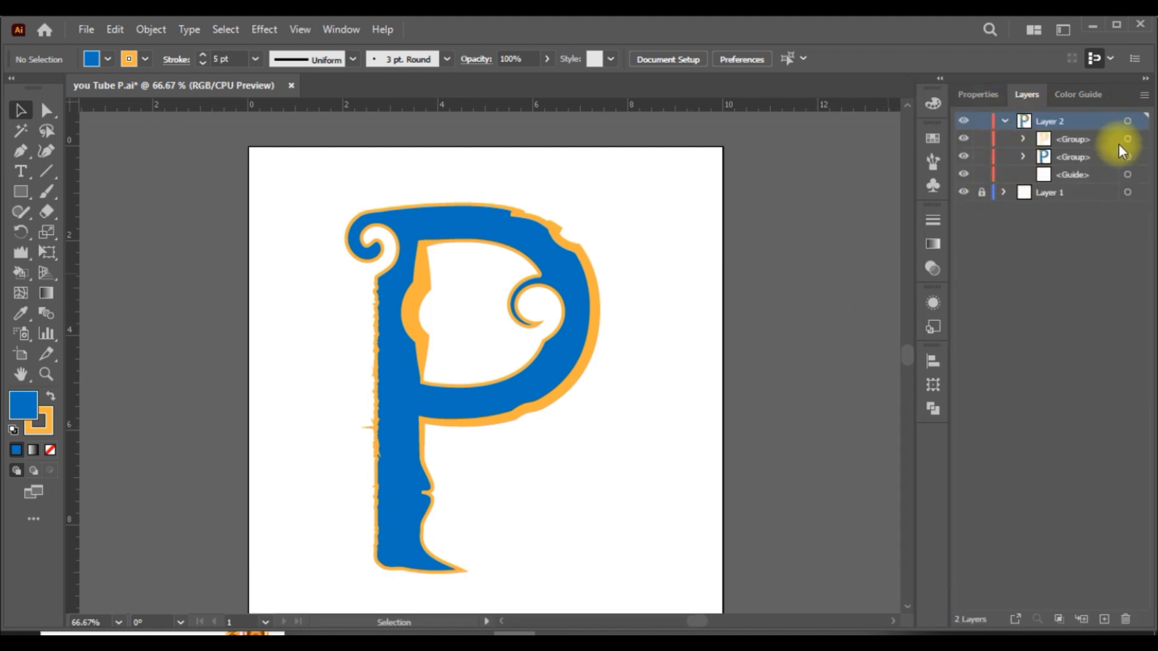
pyautogui.moveTo(686, 160); pyautogui.dragTo(278, 607)
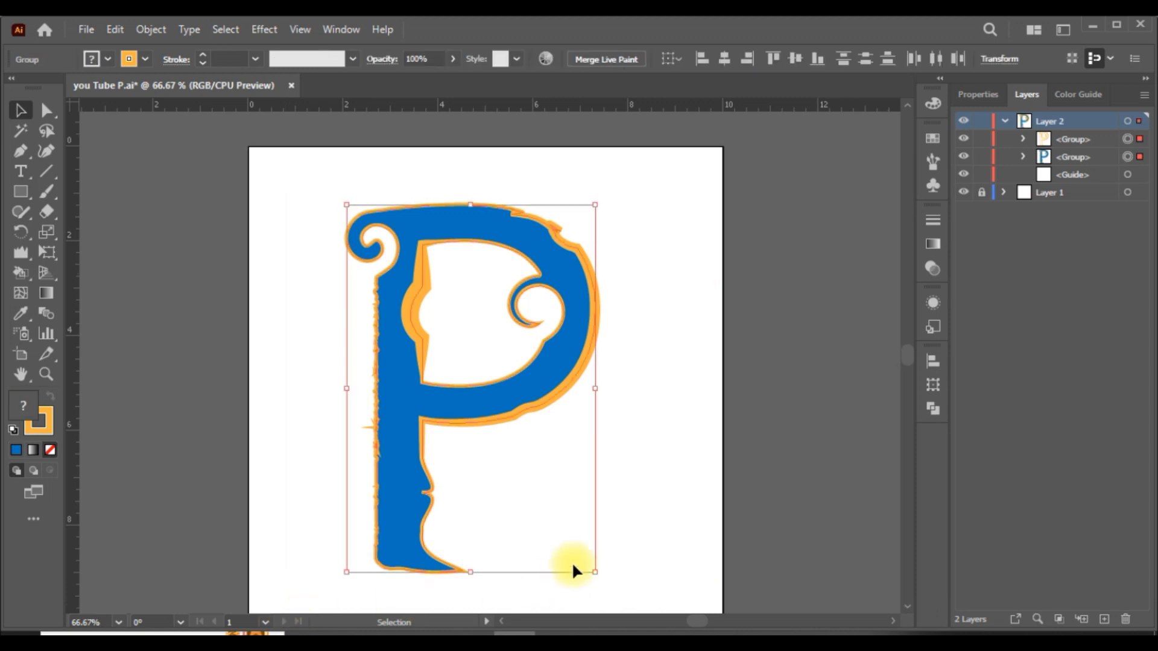
pyautogui.hotkey('ctrl', 'g')
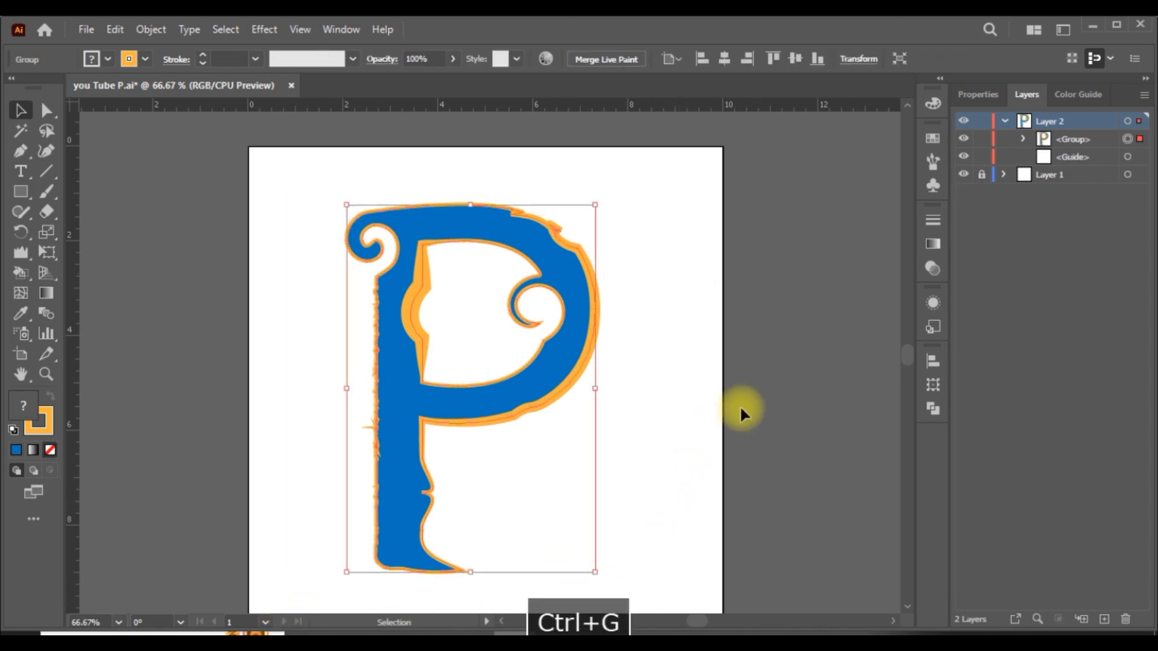
pyautogui.click(817, 418)
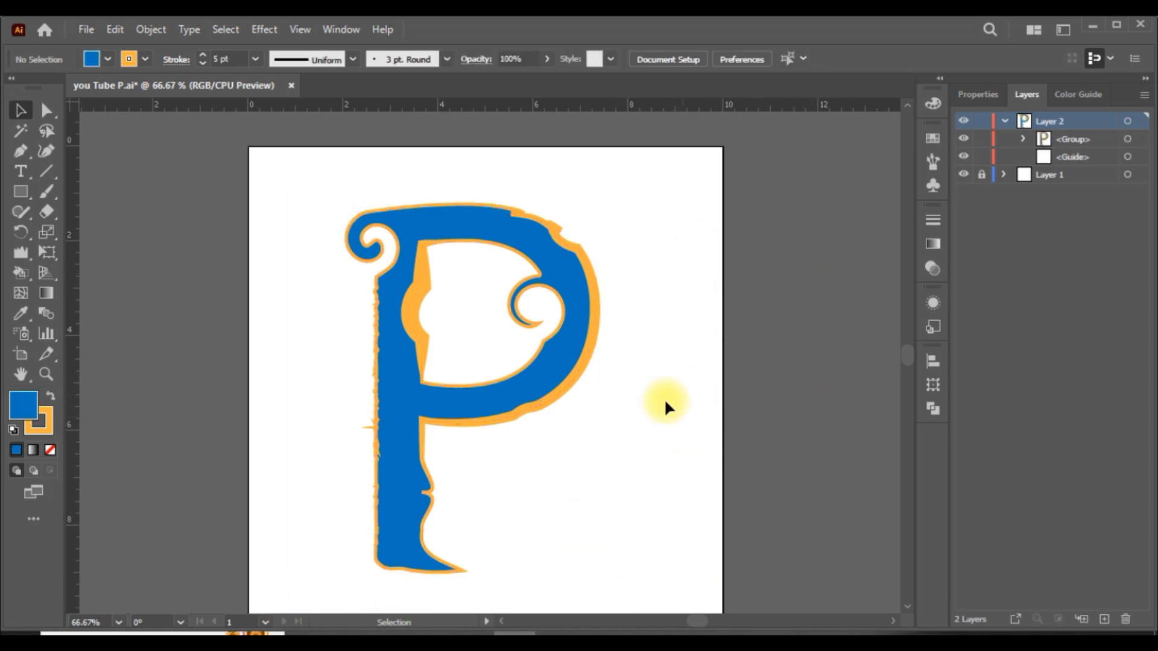
# - Select the grouped P, center it horizontally and vertically on the artboard, and deselect it
pyautogui.click(541, 394)
pyautogui.click(873, 351)
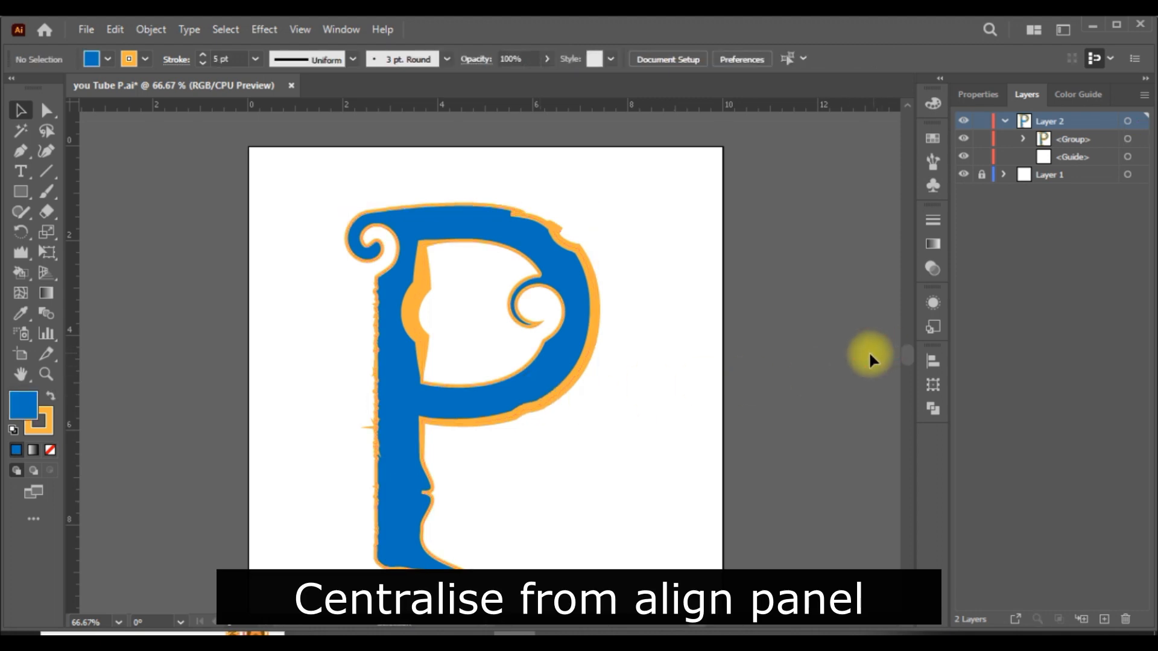
pyautogui.hotkey('ctrl', '0')
pyautogui.hotkey('ctrl', '-')
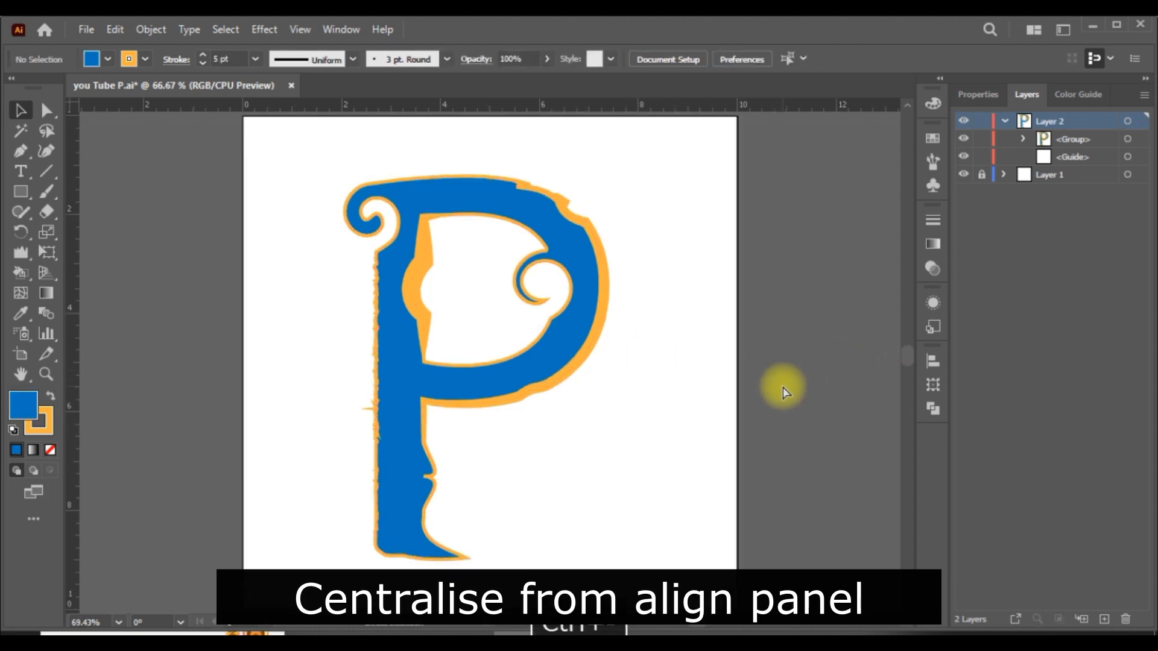
pyautogui.click(576, 295)
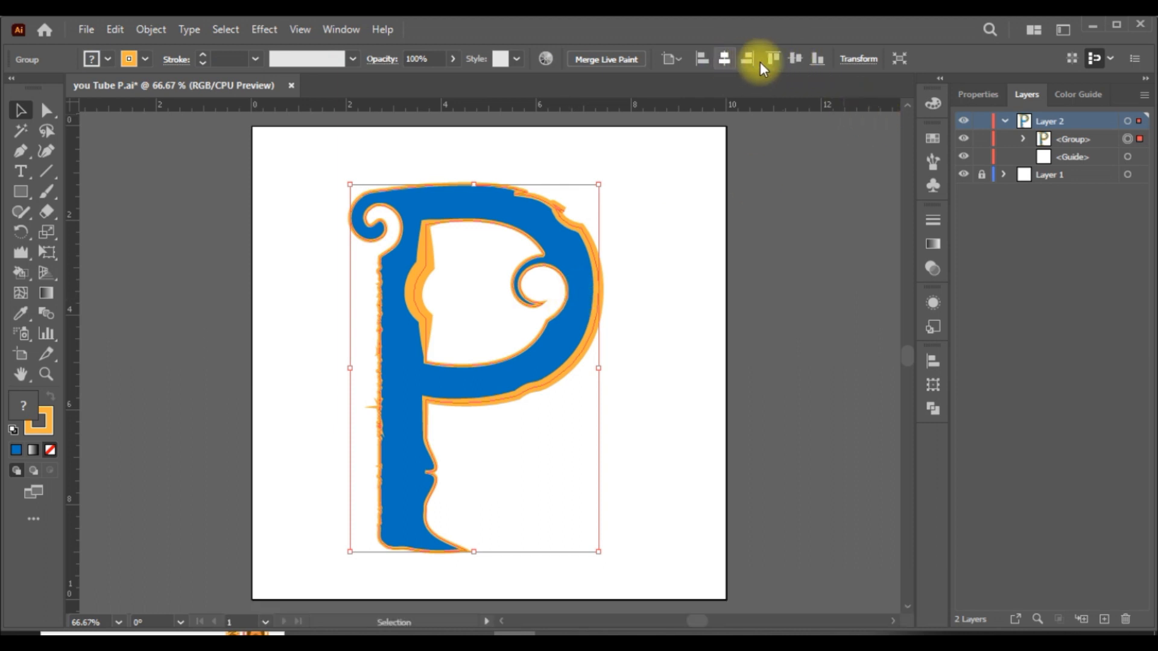
pyautogui.click(808, 286)
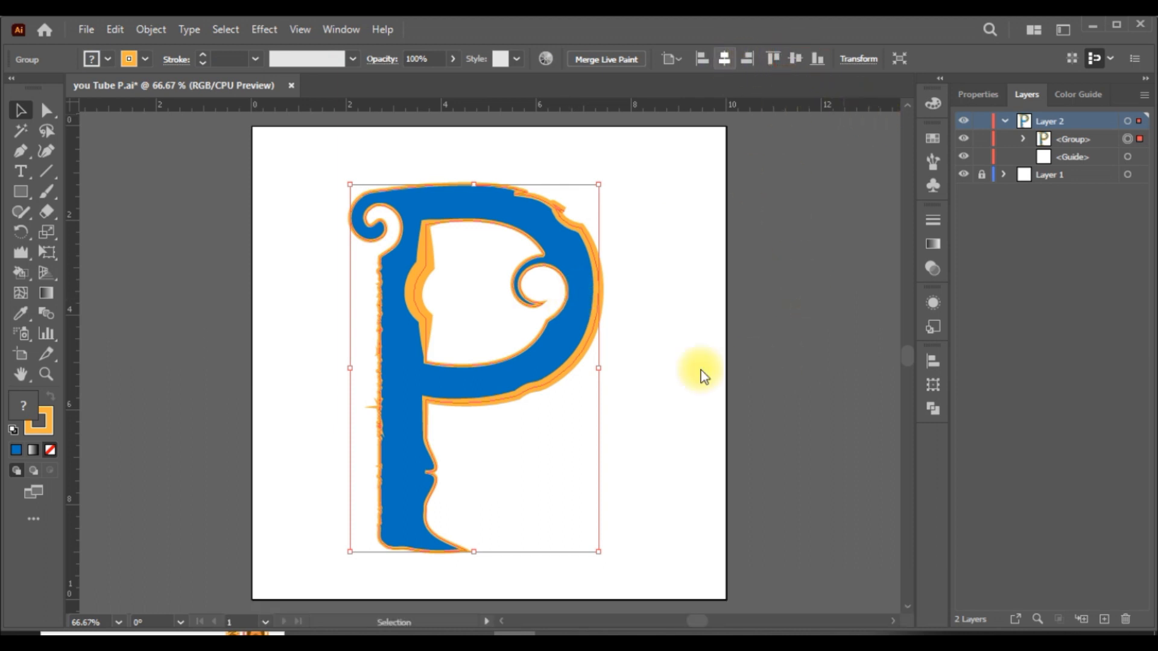
pyautogui.click(793, 369)
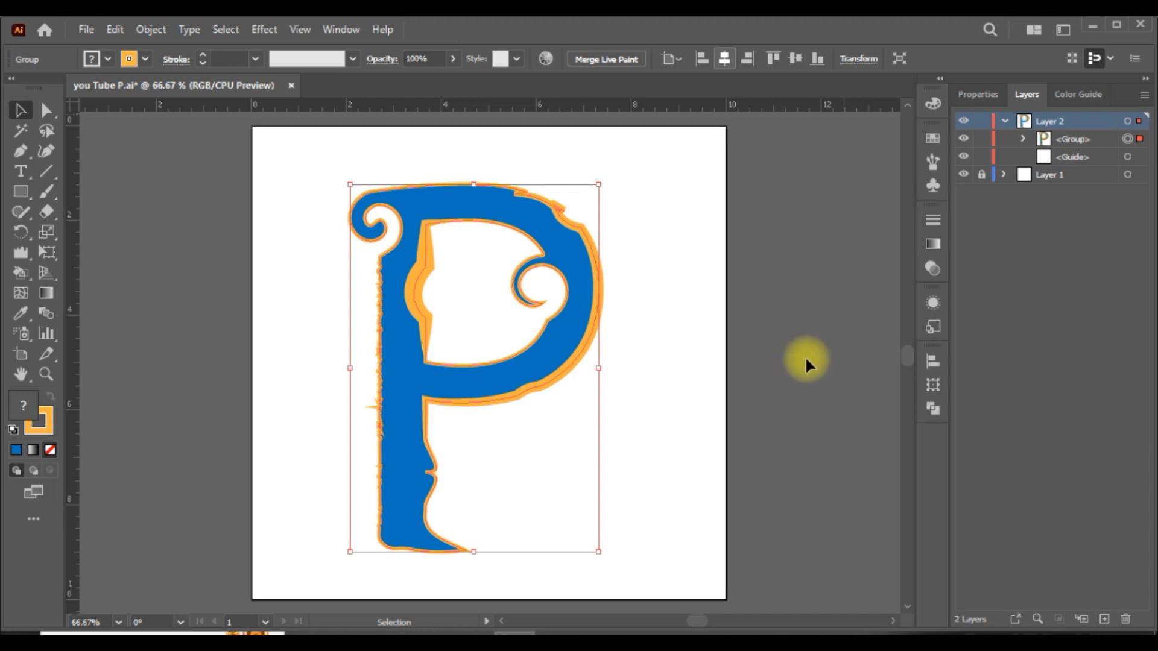
pyautogui.click(805, 356)
pyautogui.scroll(1, 805, 356)
pyautogui.scroll(-1, 807, 361)
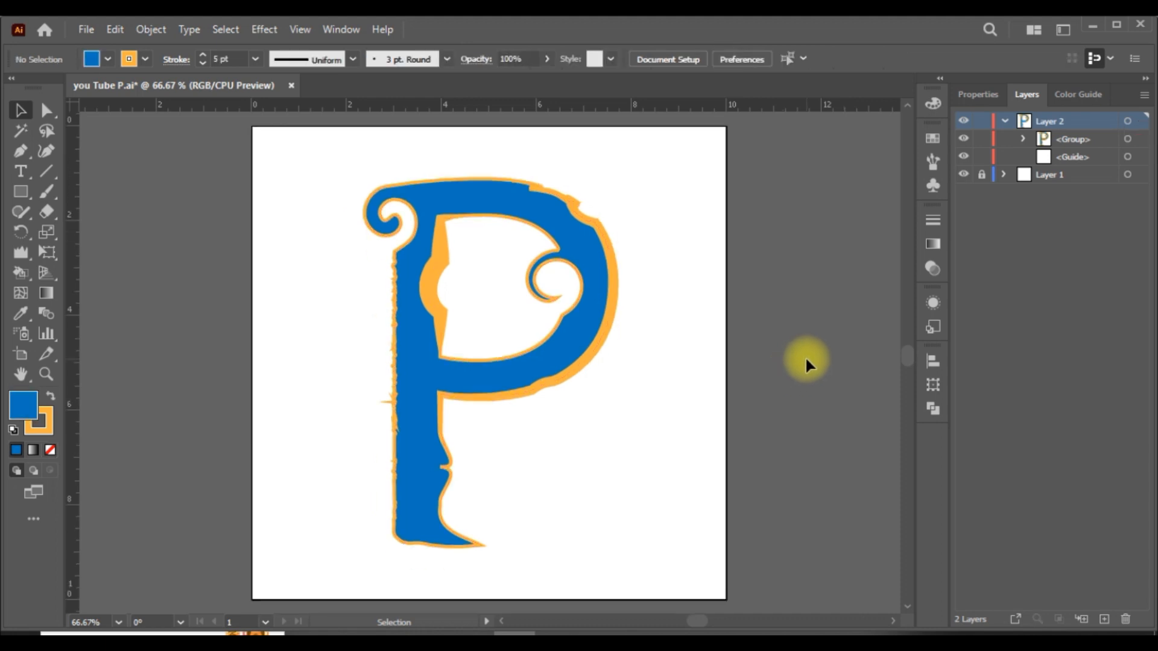
# - Save the document with the centered P artwork
pyautogui.click(86, 30)
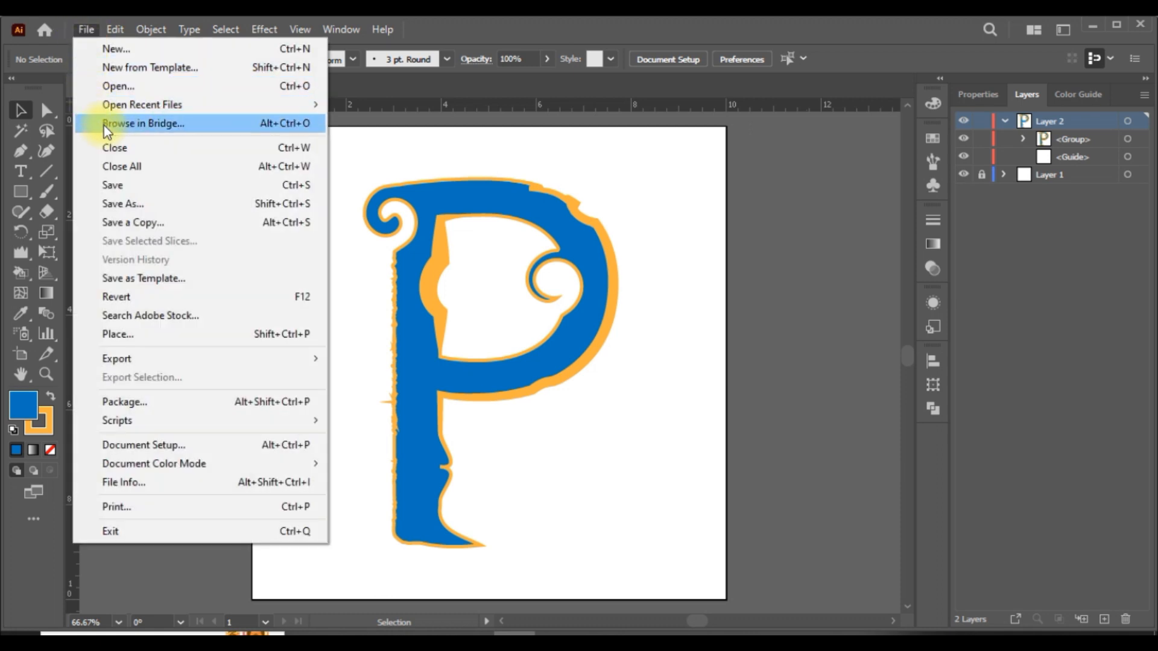
pyautogui.click(115, 184)
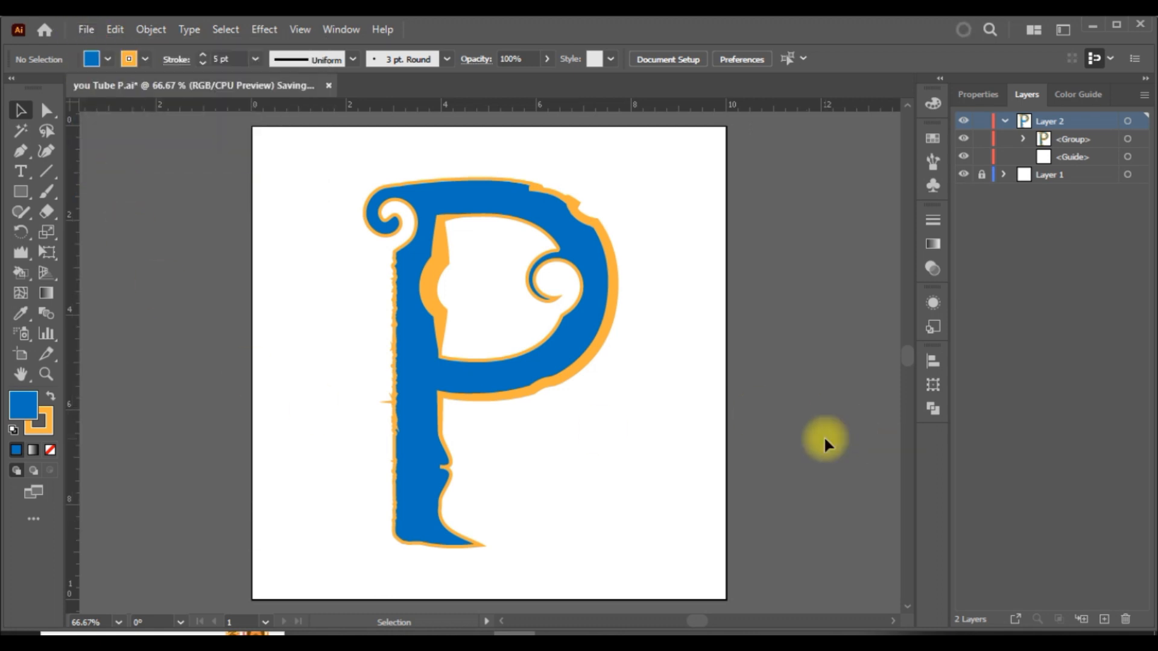
pyautogui.scroll(1, 794, 456)
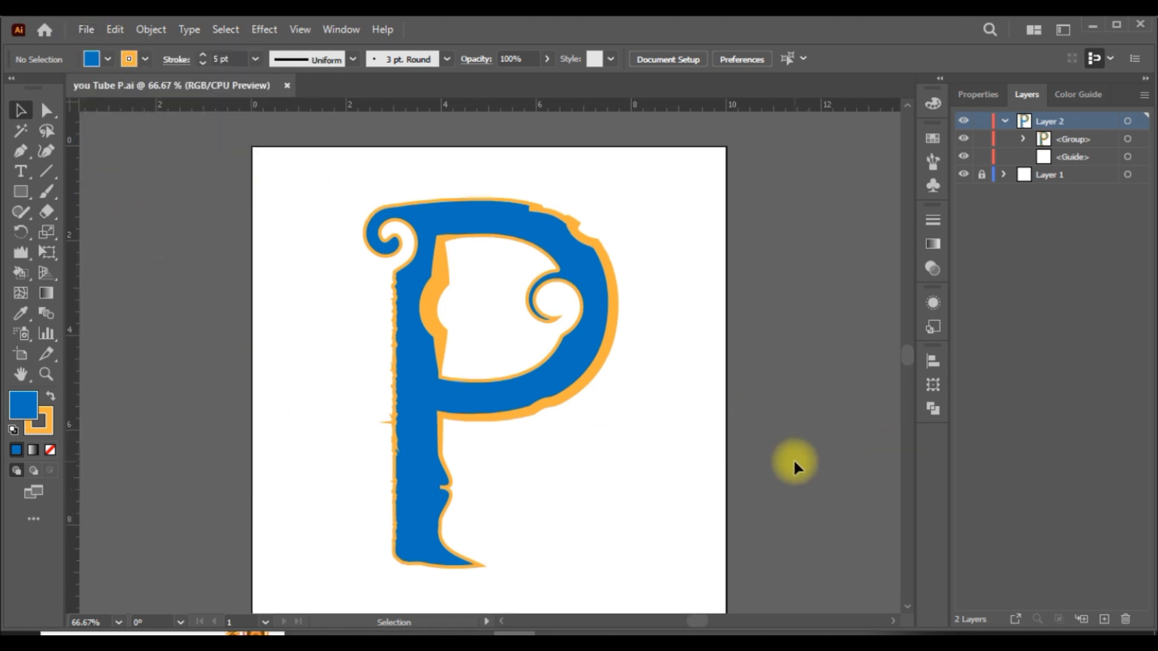
# - Show the 3D and Materials settings with the P group selected and save the document again
pyautogui.click(264, 29)
pyautogui.moveTo(330, 129)
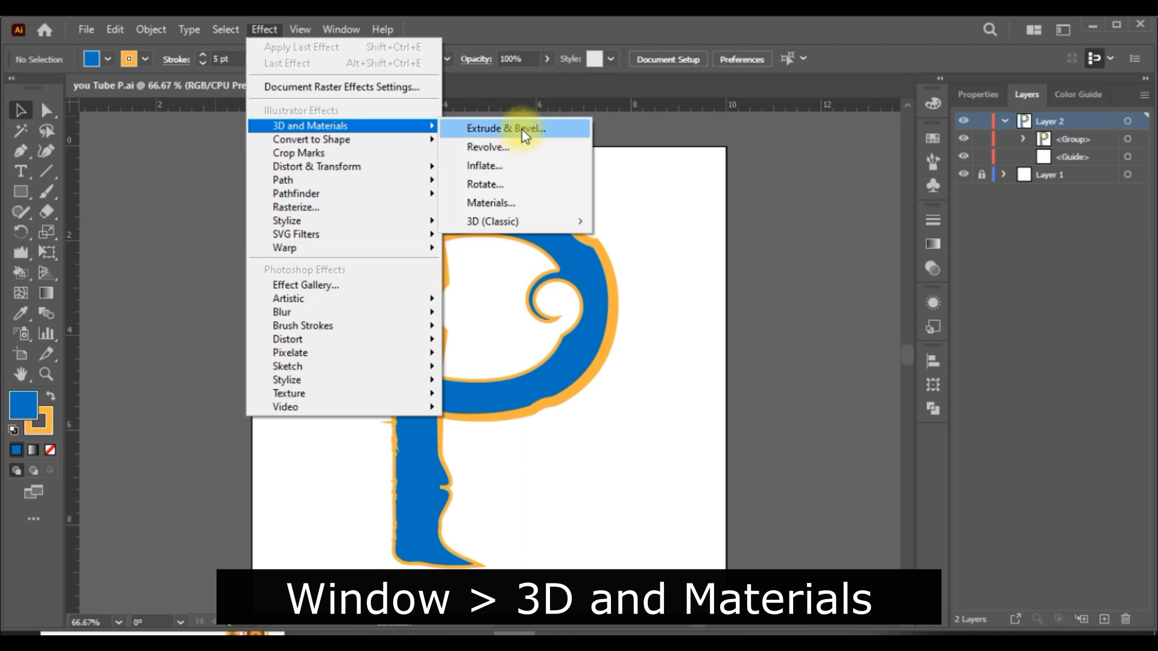
pyautogui.press('Escape')
pyautogui.click(341, 29)
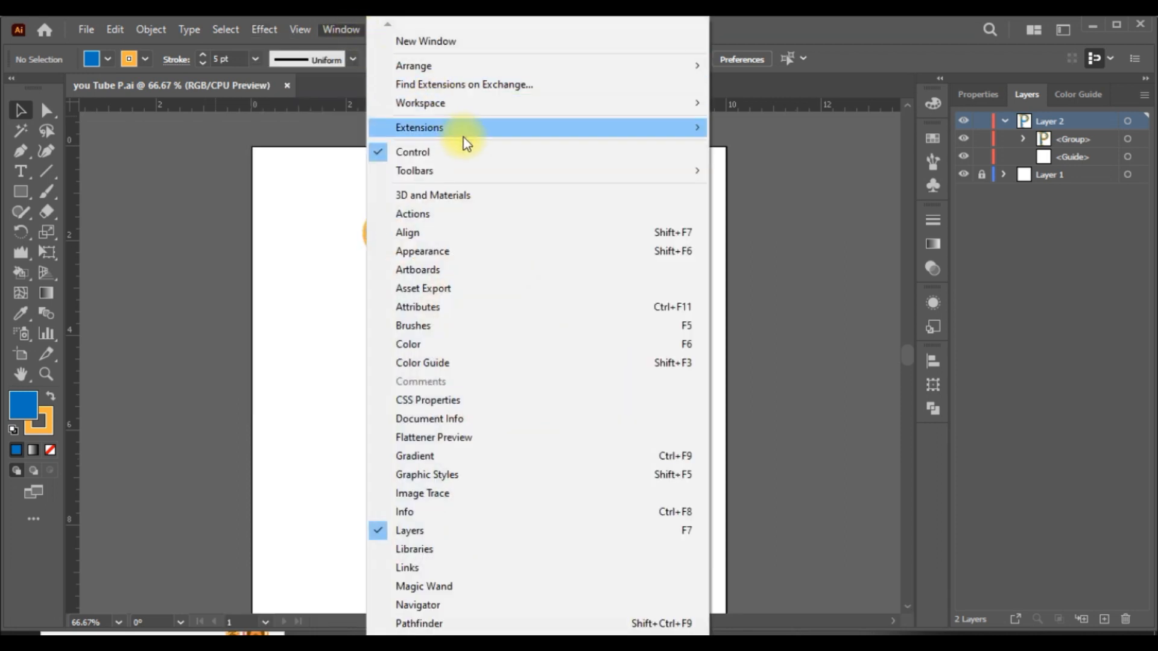
pyautogui.click(472, 196)
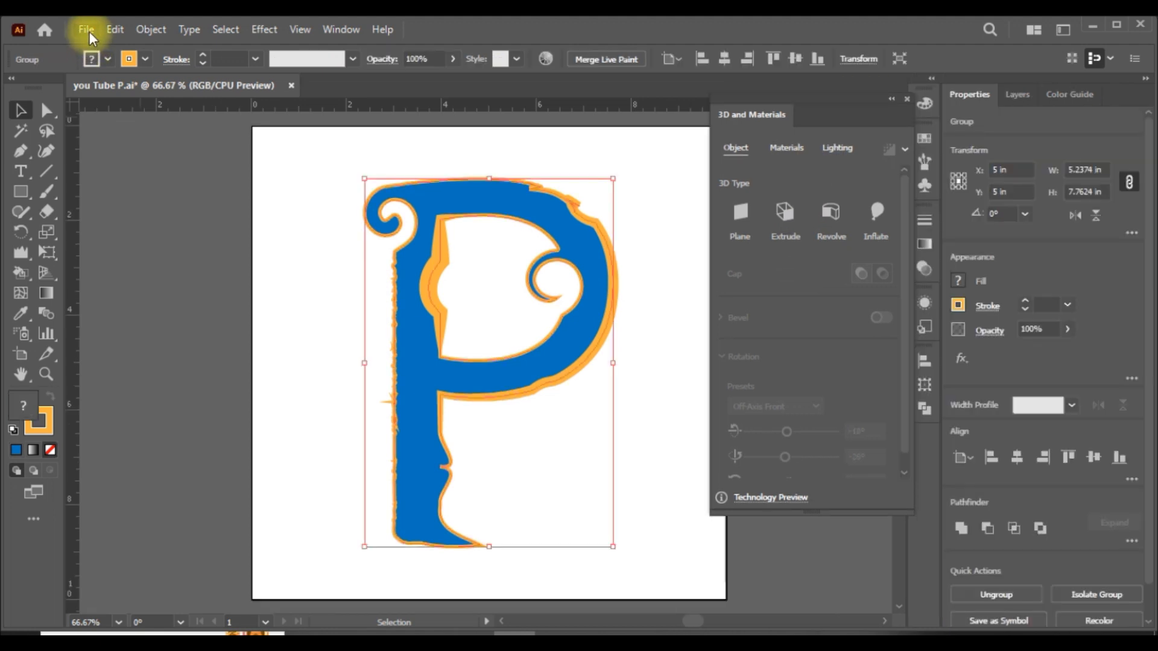
pyautogui.click(86, 29)
pyautogui.click(140, 187)
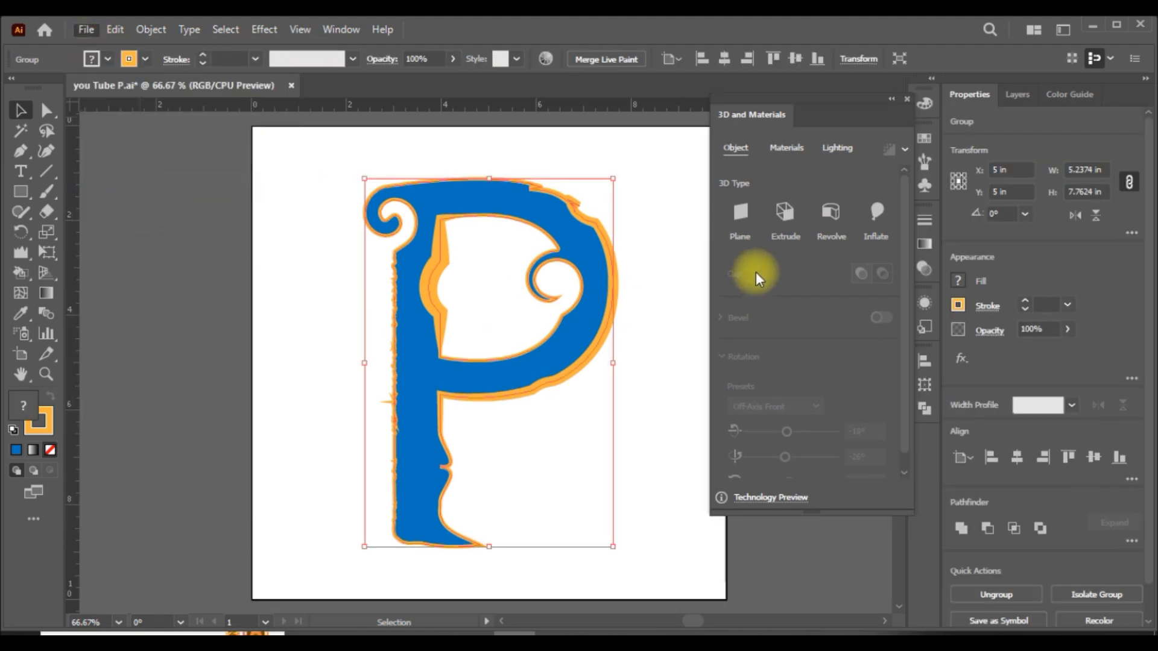
# - Apply the 3D Extrude type to the selected P group and set its depth to 1.5 in
pyautogui.click(785, 212)
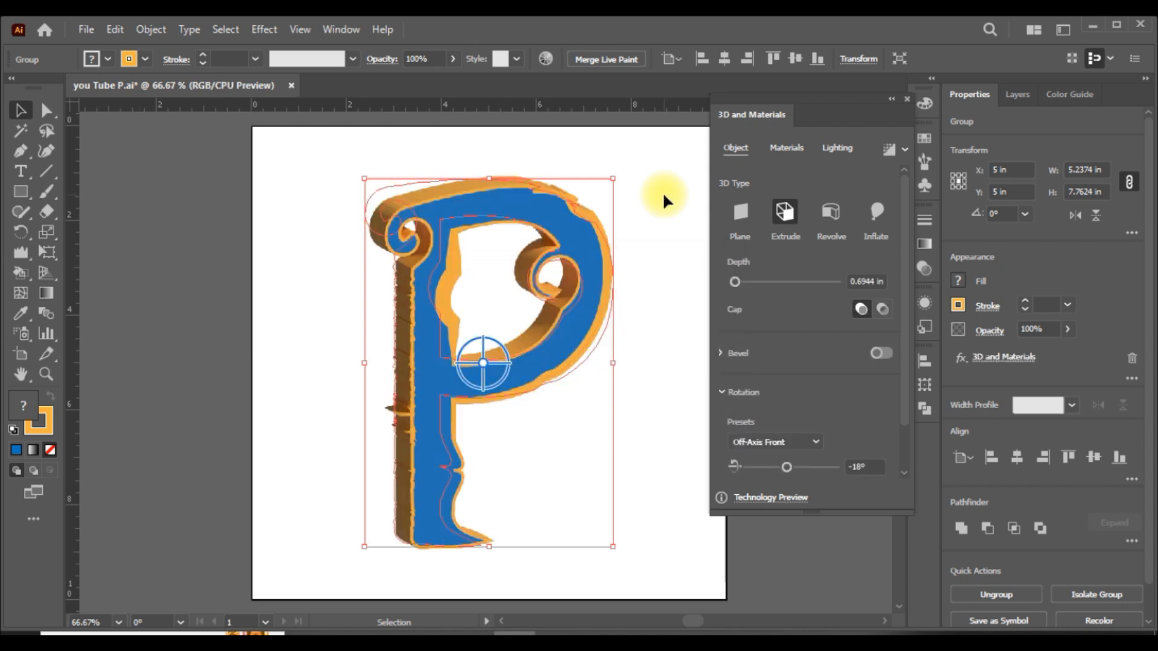
pyautogui.click(663, 192)
pyautogui.click(551, 386)
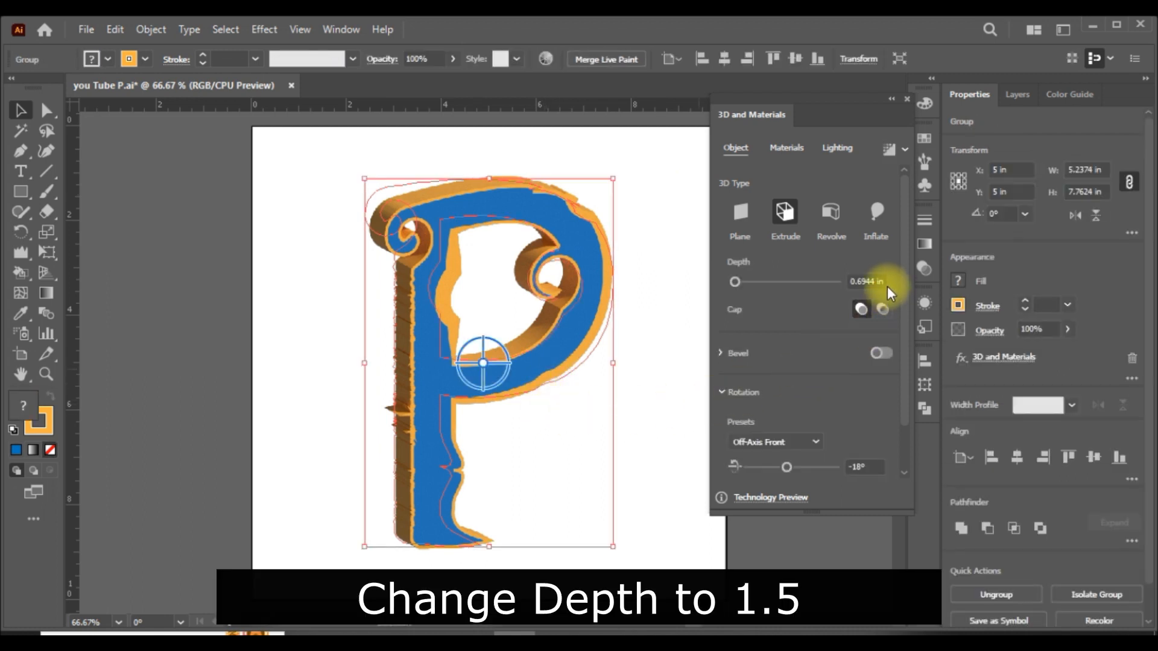
pyautogui.click(867, 282)
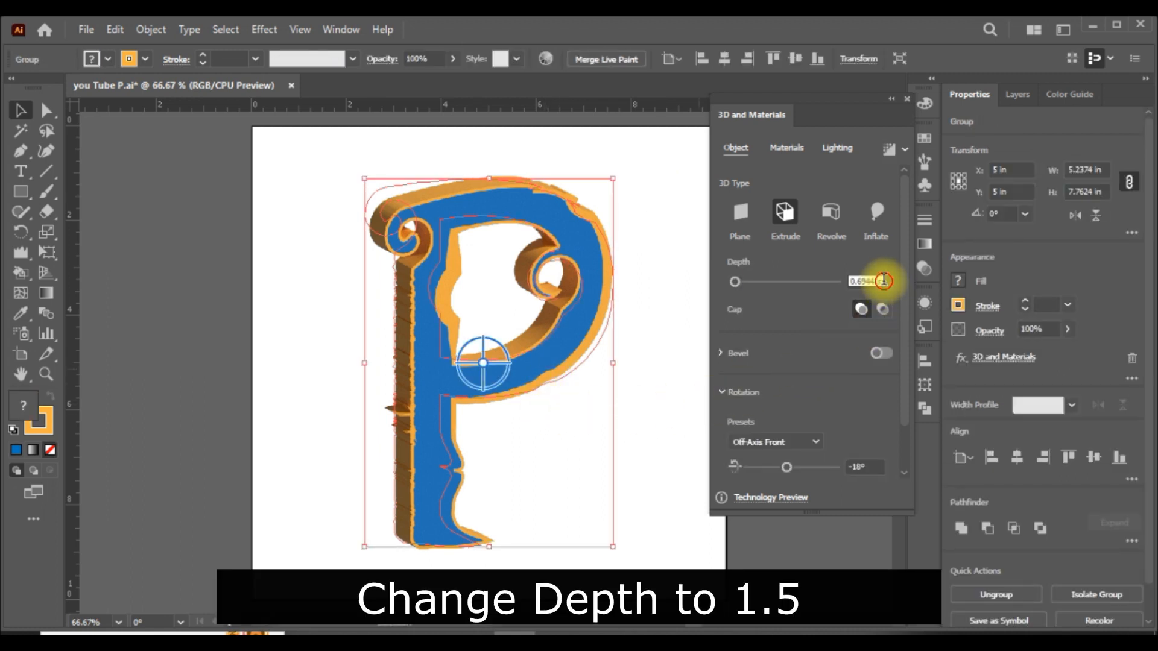
pyautogui.press('BackSpace')
pyautogui.press('BackSpace')
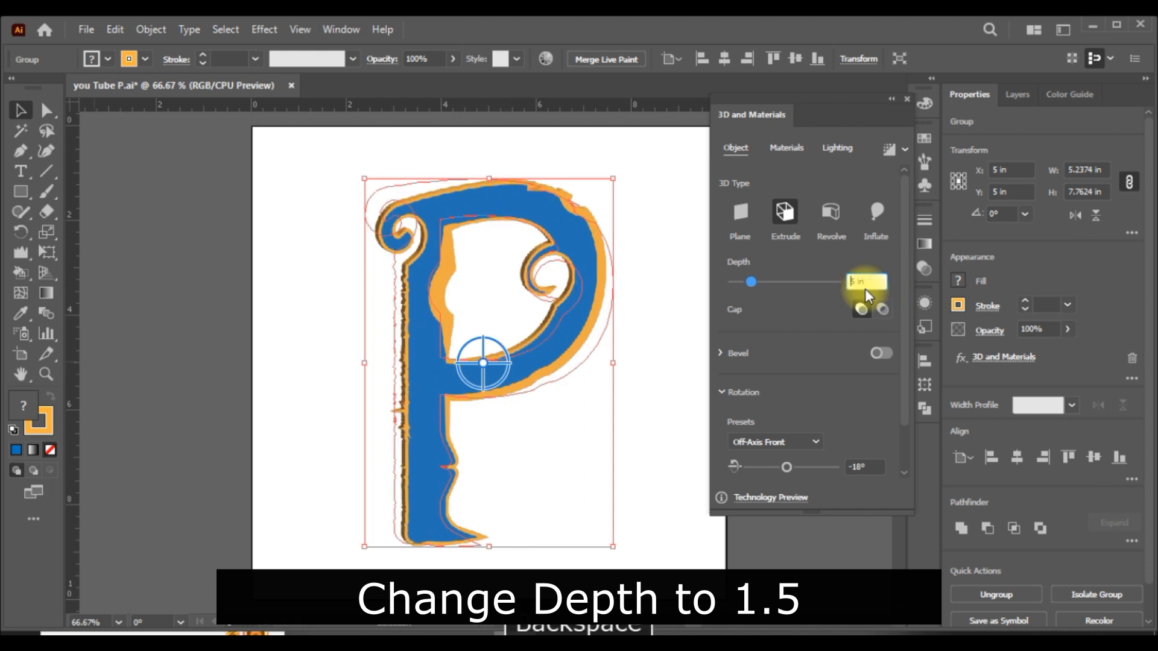
pyautogui.write('.')
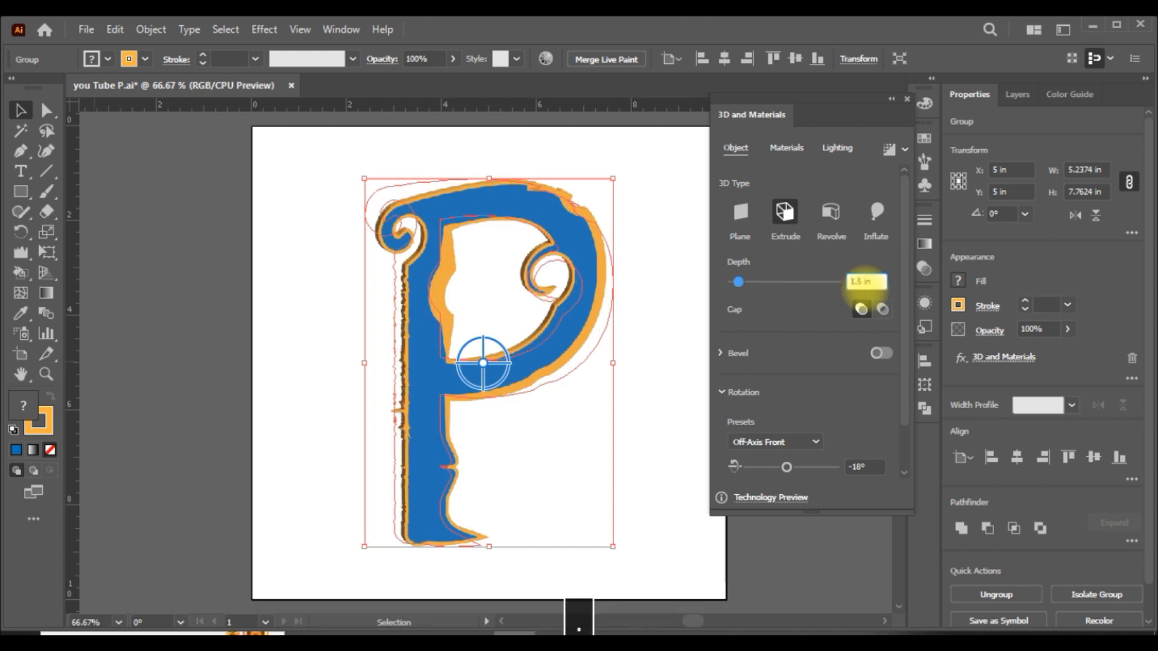
pyautogui.press('Return')
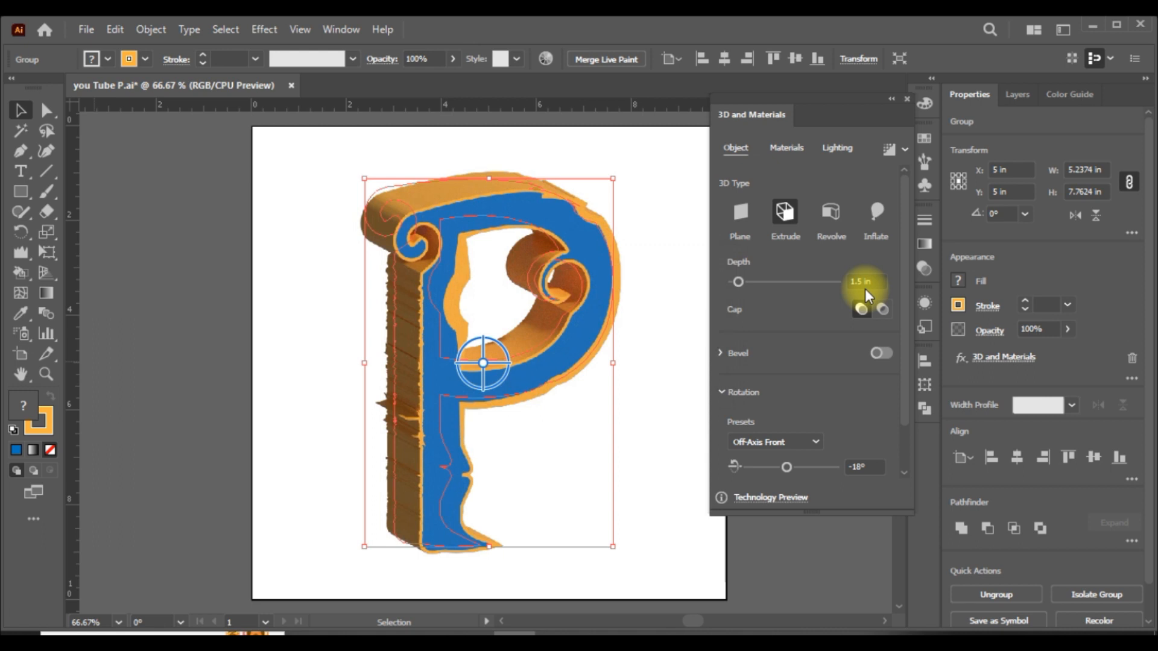
# - Deselect the extruded P and close the 3D and Materials settings
pyautogui.click(664, 516)
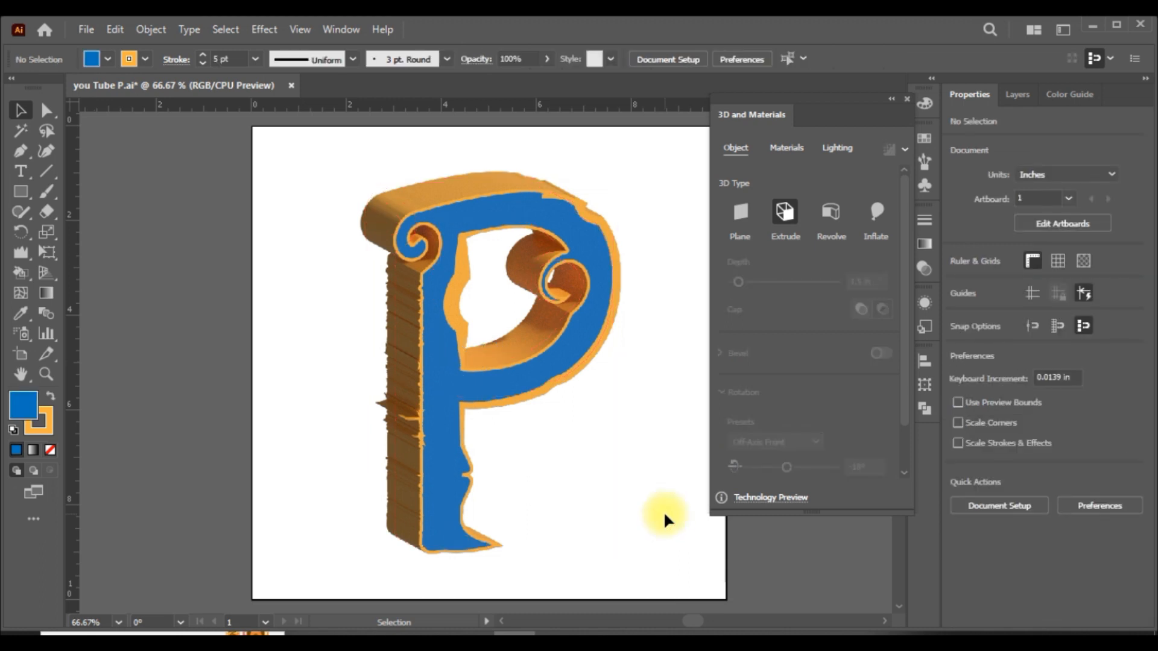
pyautogui.click(907, 100)
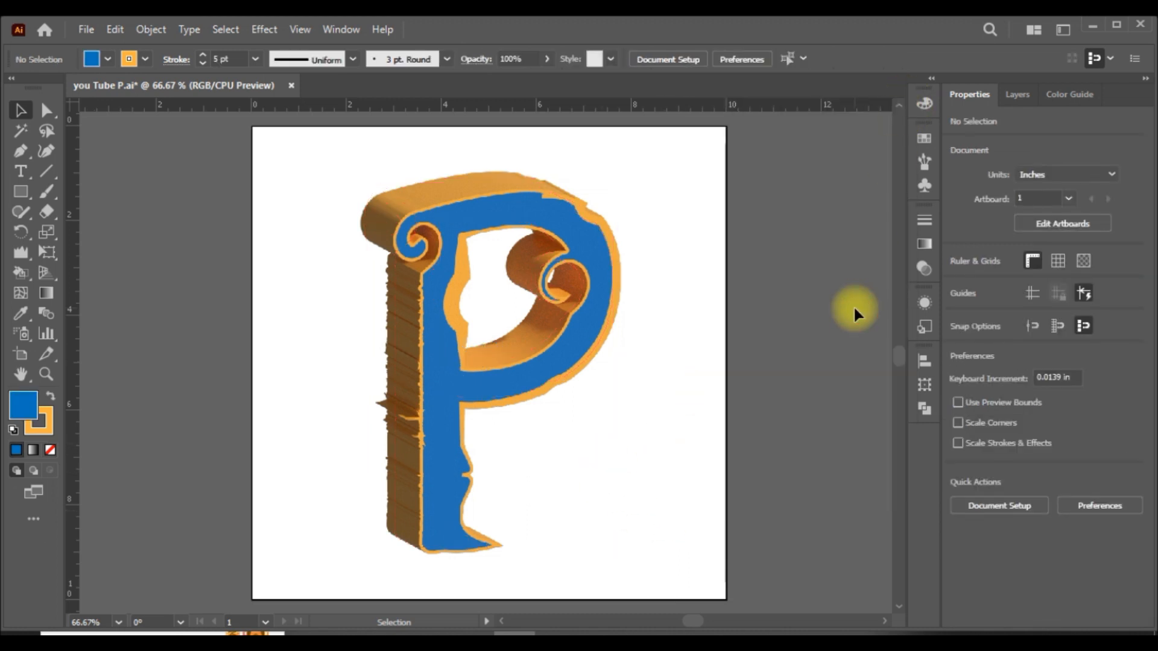
pyautogui.hotkey('ctrl', '0')
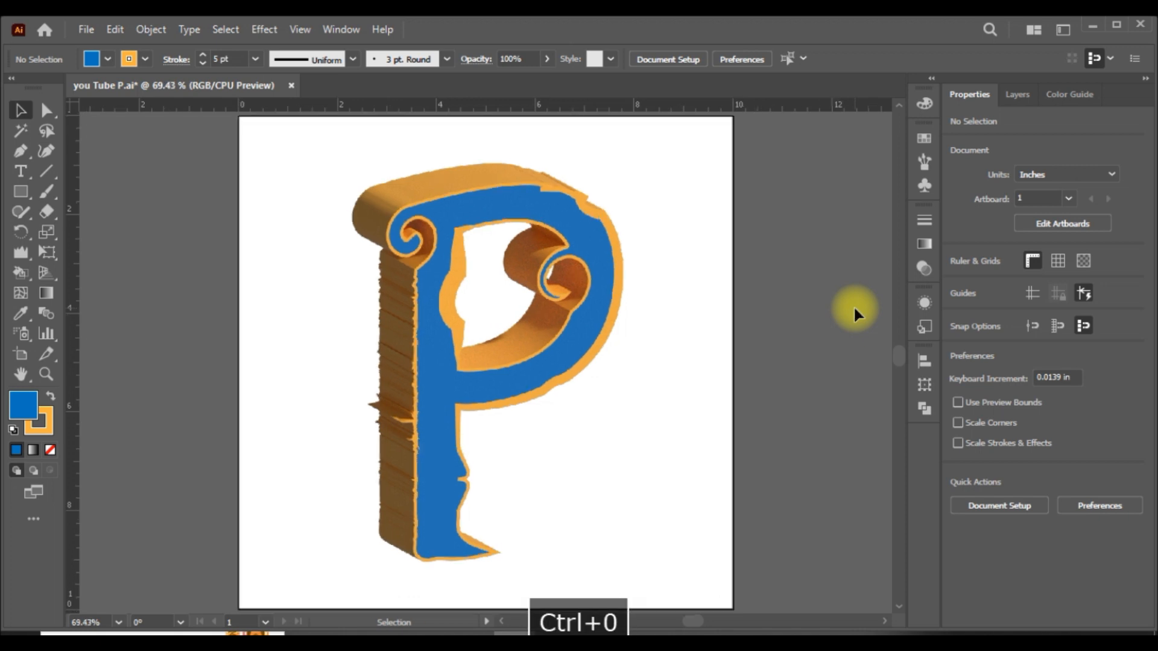